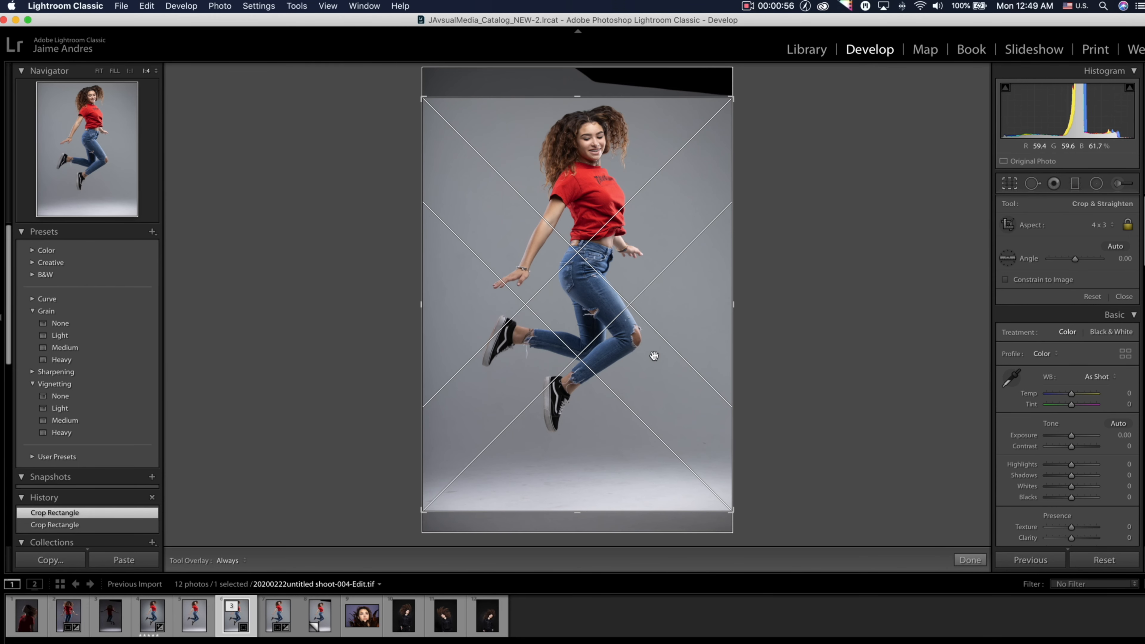
Apply the crop and paint an Adjustment Brush mask across the studio floor beneath the jumping woman
click(969, 560)
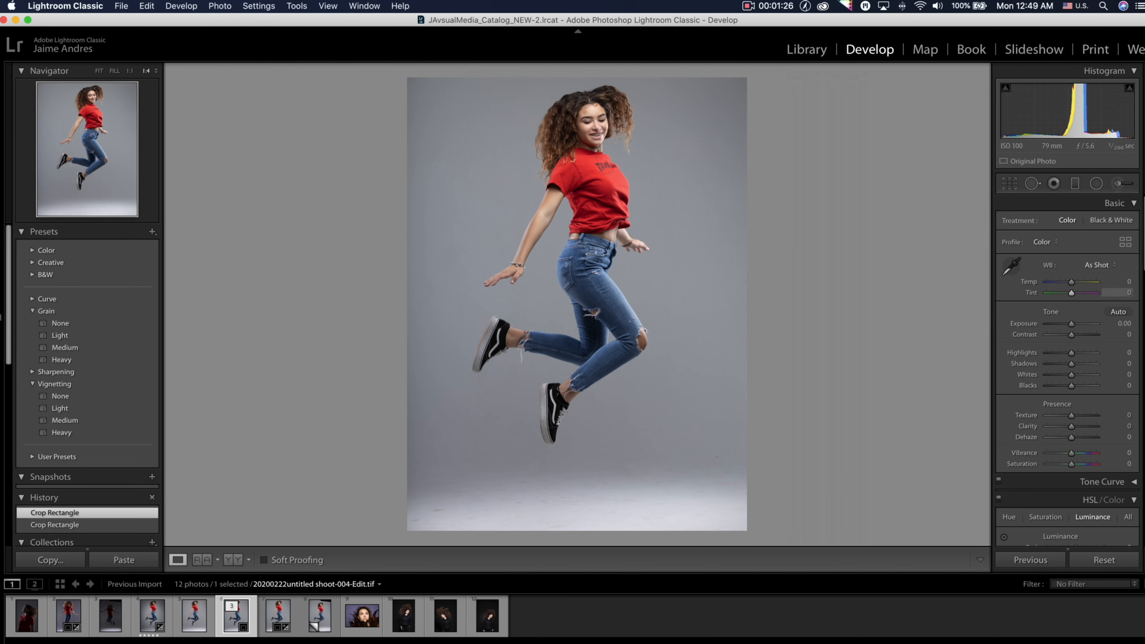
click(1121, 184)
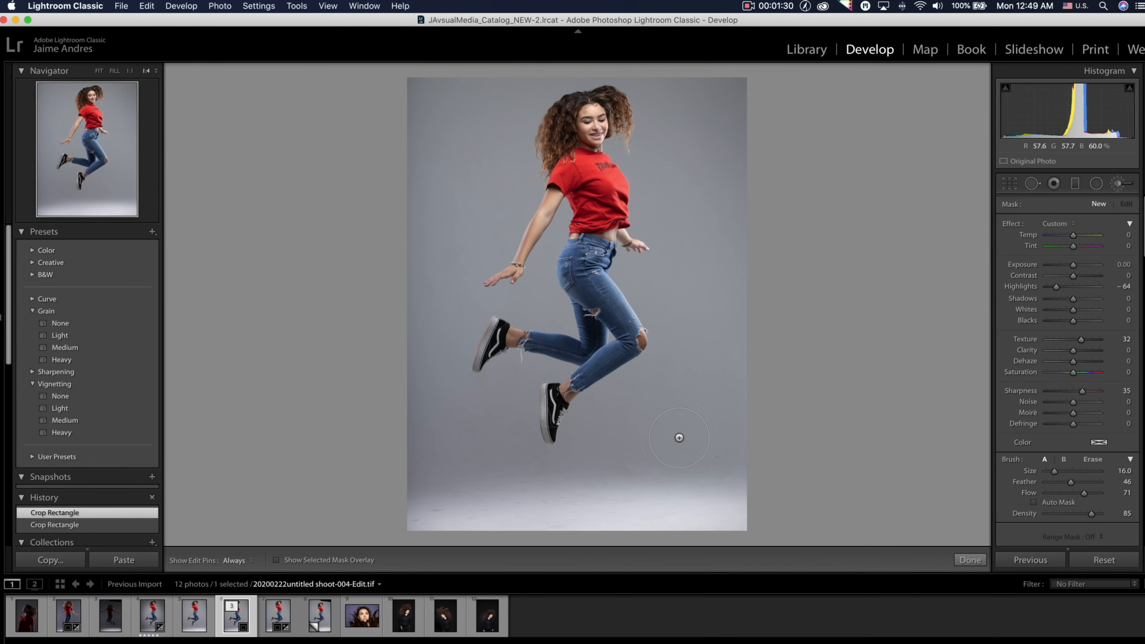
mouse_move(651, 489)
mouse_down()
mouse_move(599, 497)
mouse_move(668, 492)
mouse_move(710, 470)
mouse_up()
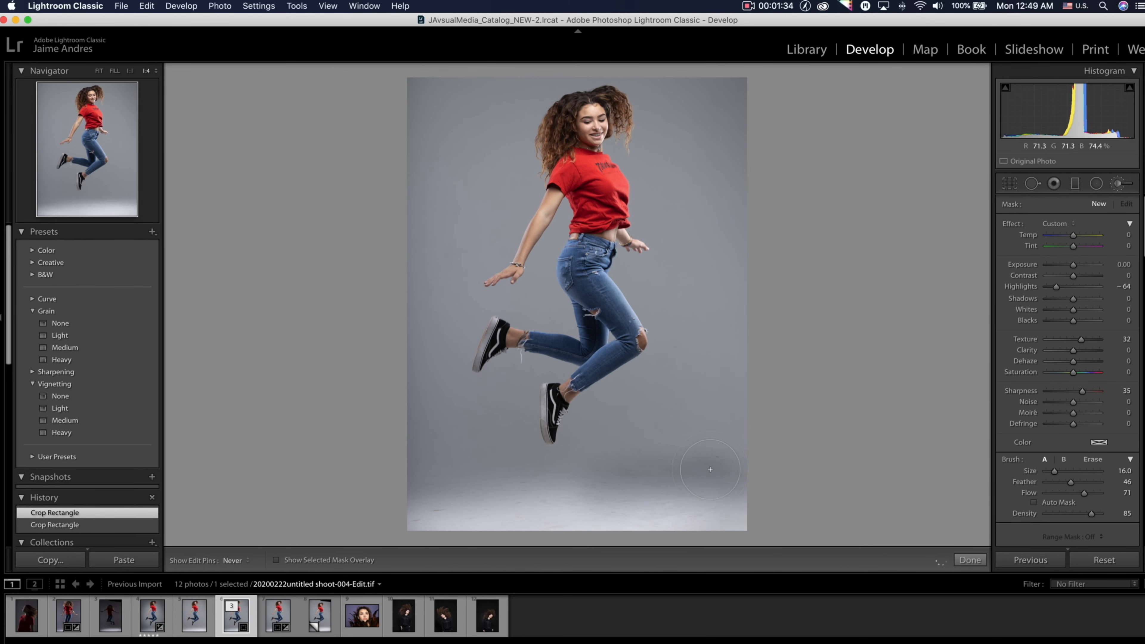
mouse_move(607, 511)
mouse_down()
mouse_move(421, 503)
mouse_move(418, 481)
mouse_move(446, 473)
mouse_move(444, 488)
mouse_move(564, 529)
mouse_move(689, 522)
mouse_move(753, 497)
mouse_move(756, 473)
mouse_up()
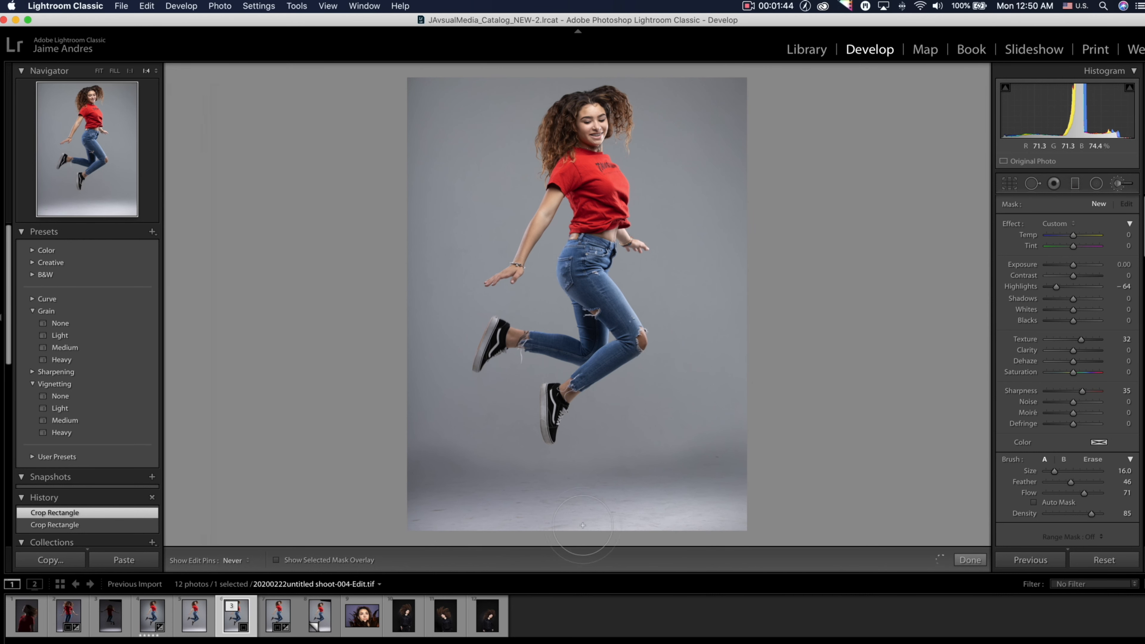
mouse_move(548, 509)
mouse_down()
mouse_move(438, 512)
mouse_move(536, 527)
mouse_up()
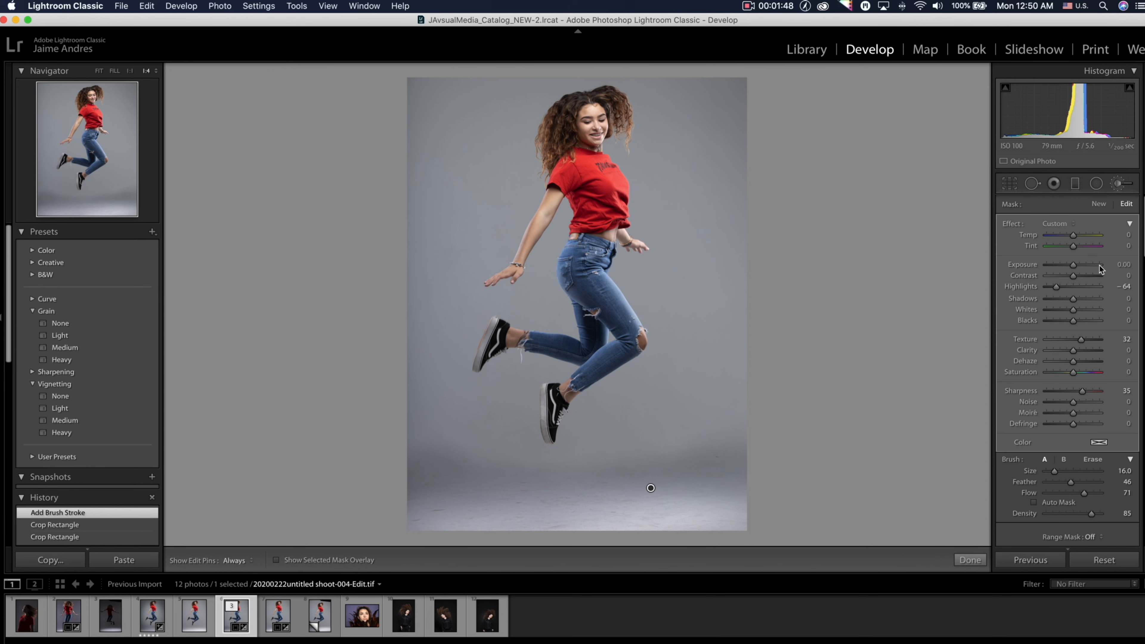
Set the floor mask's exposure to 0.43 and contrast to -9, and reset its highlights to 0
drag(1075, 265, 1076, 273)
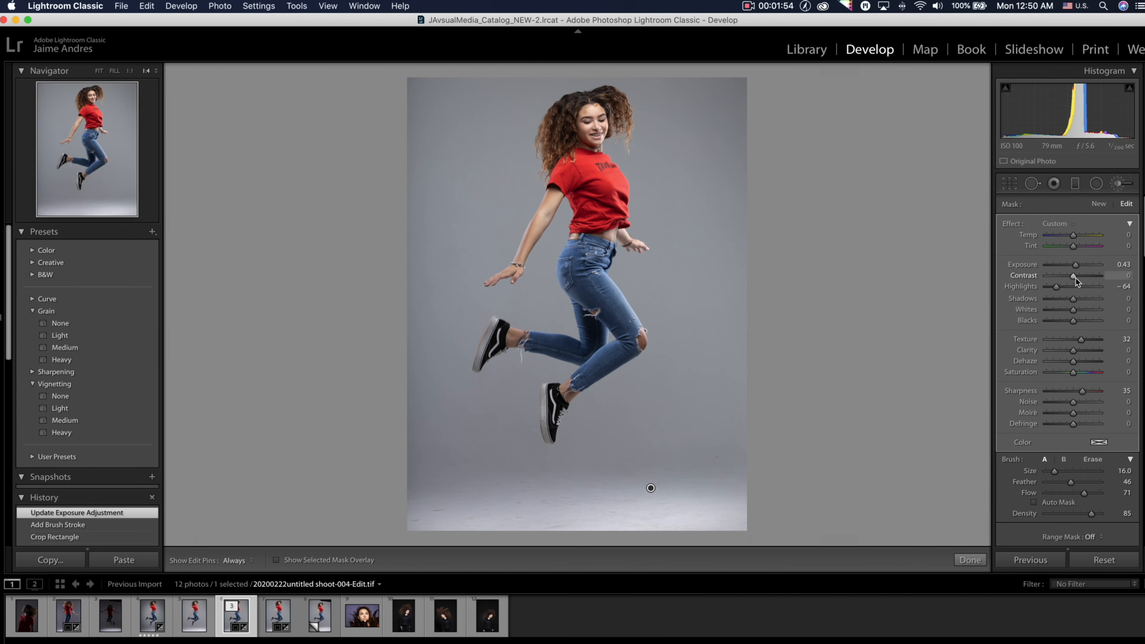
drag(1072, 280, 1060, 288)
double_click(1060, 288)
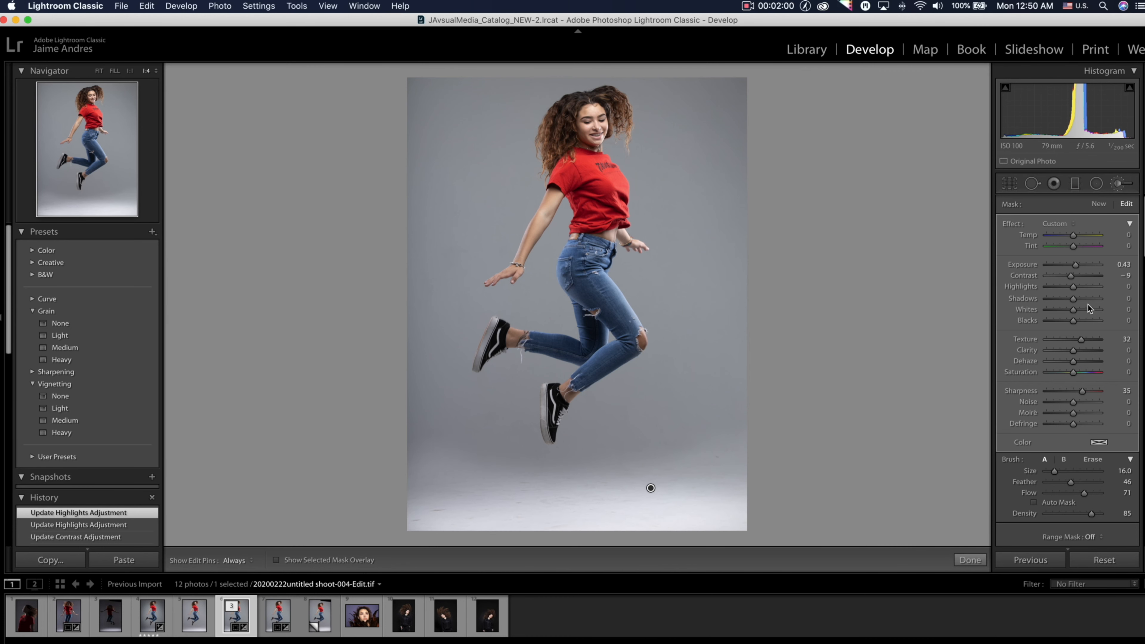
Lower the floor mask's texture, clarity and sharpness to -100 each and finish the brush adjustment
drag(1082, 340, 1028, 360)
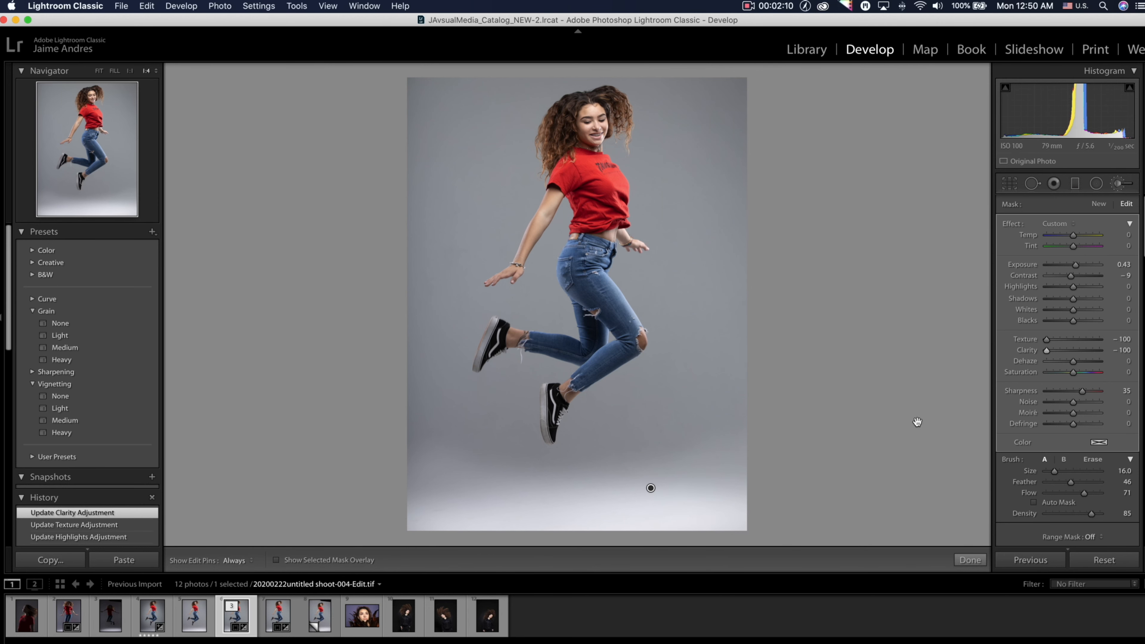
drag(1084, 392, 1033, 394)
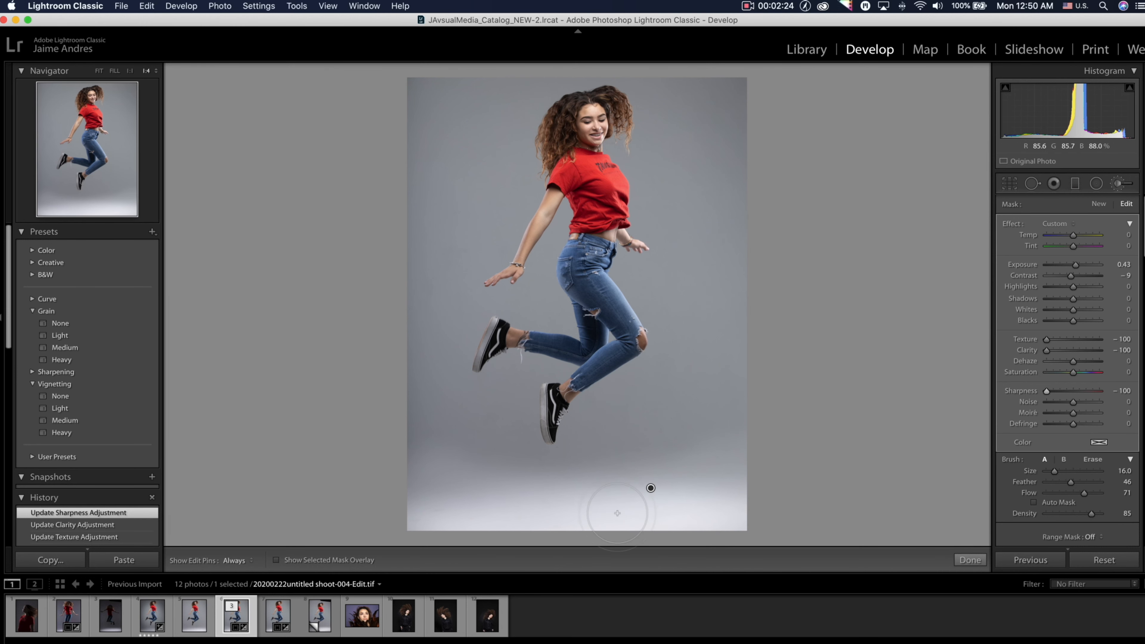
click(976, 562)
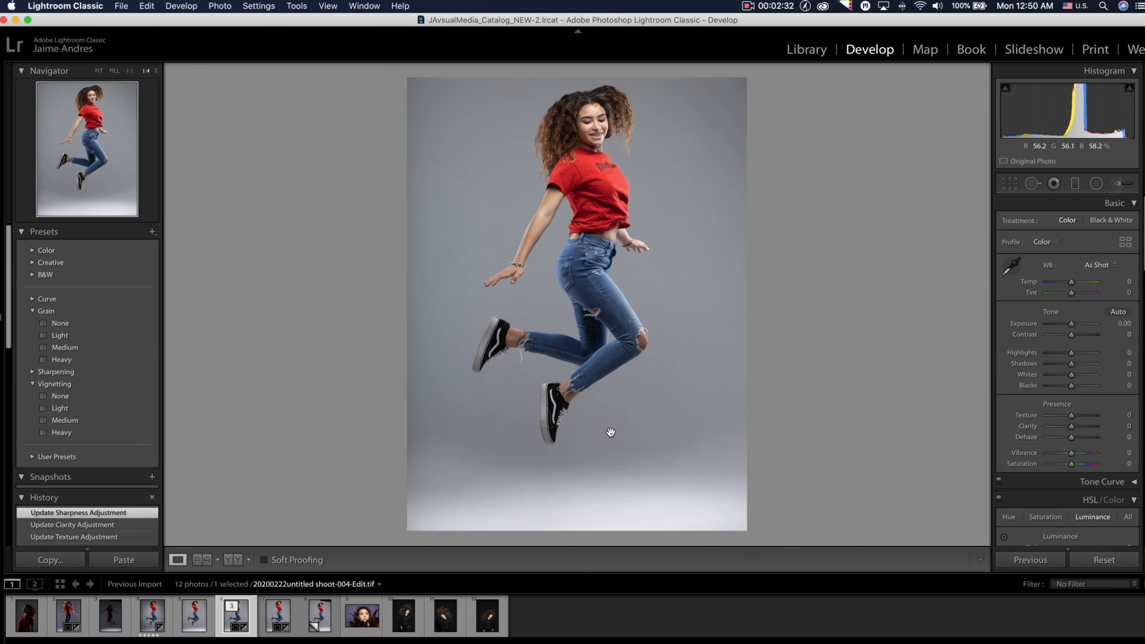
Examine the woman's face, hair and upper body up close, then return to the full photo
right_click(663, 229)
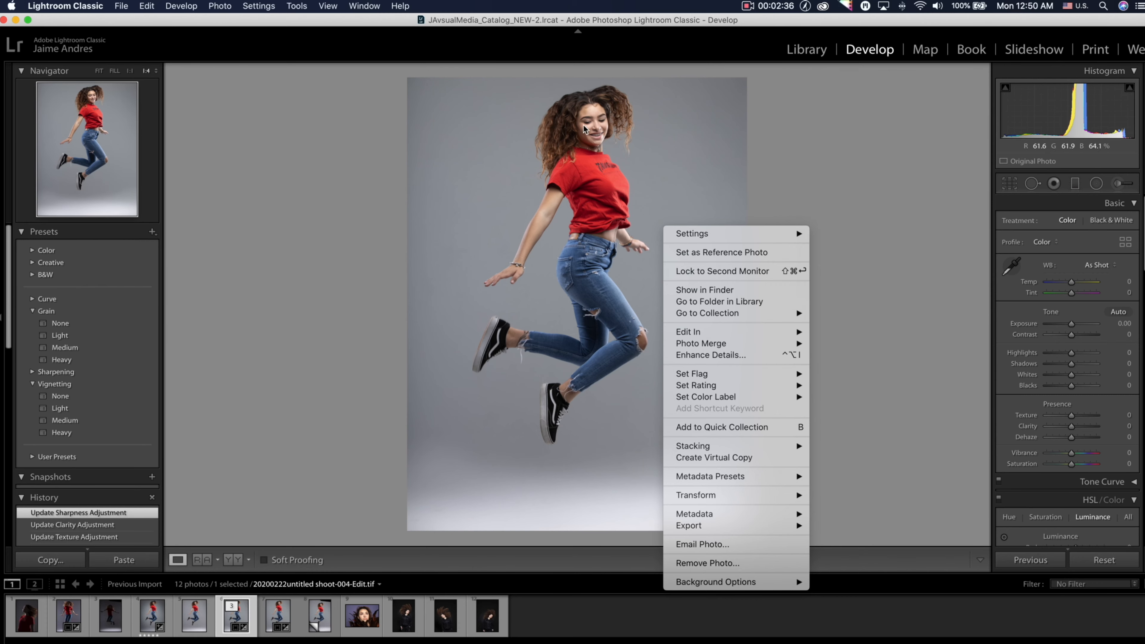
click(696, 156)
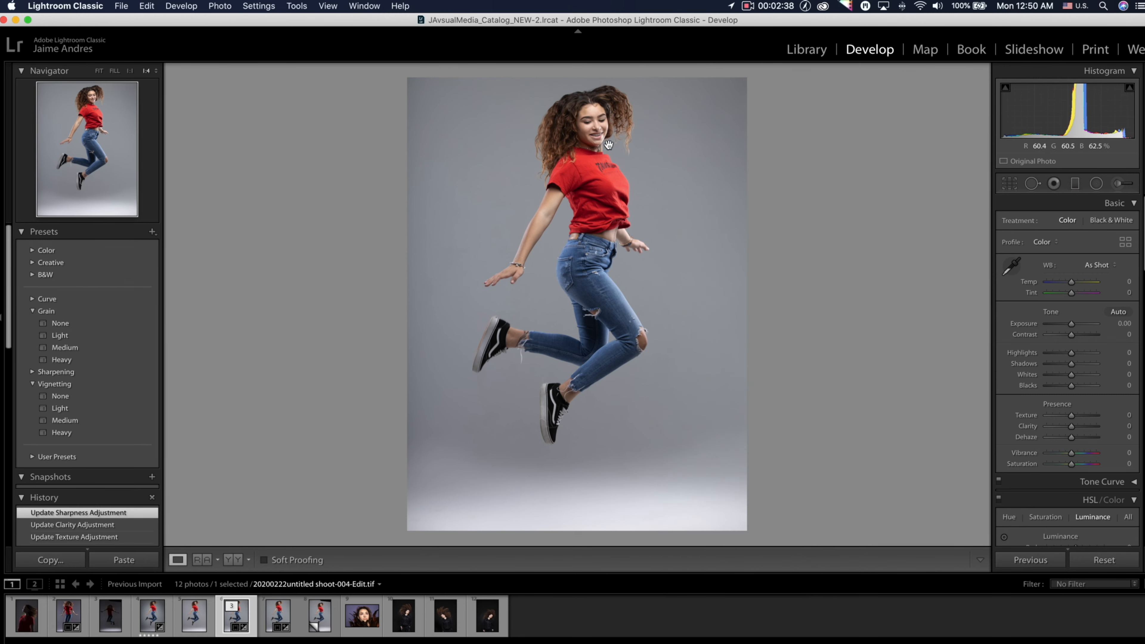
click(595, 118)
click(594, 118)
click(594, 118)
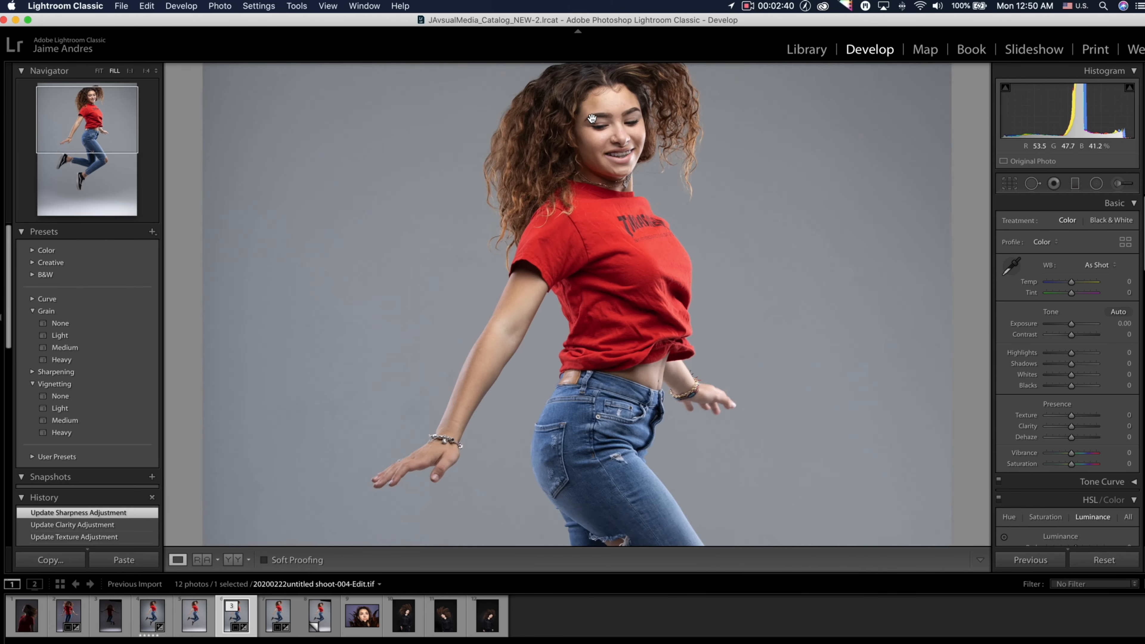
drag(594, 118, 600, 187)
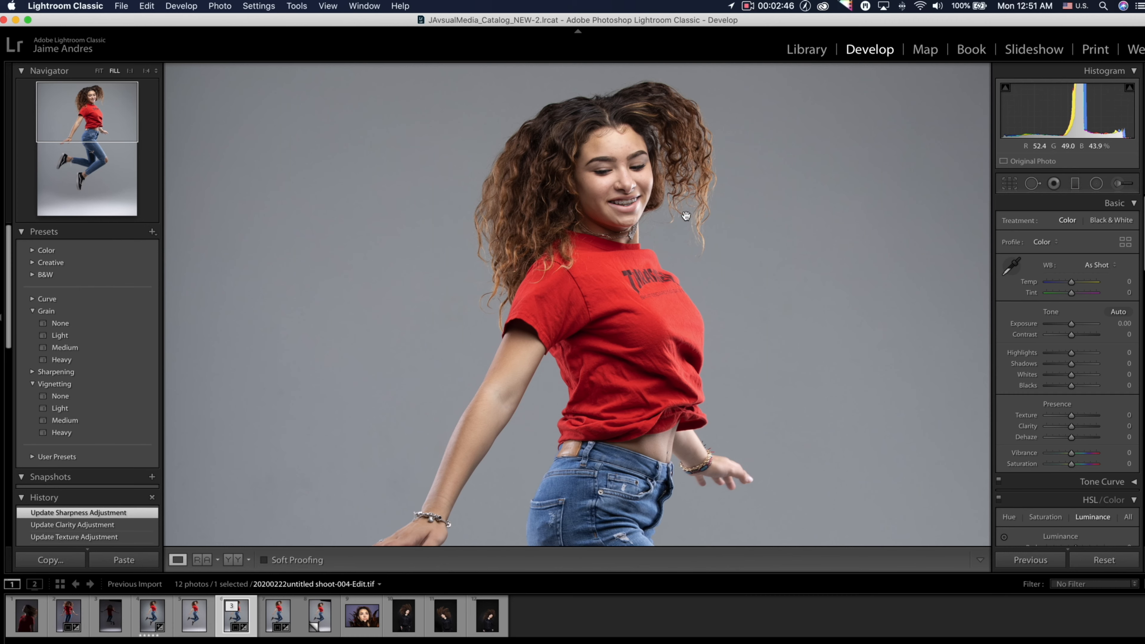
click(723, 272)
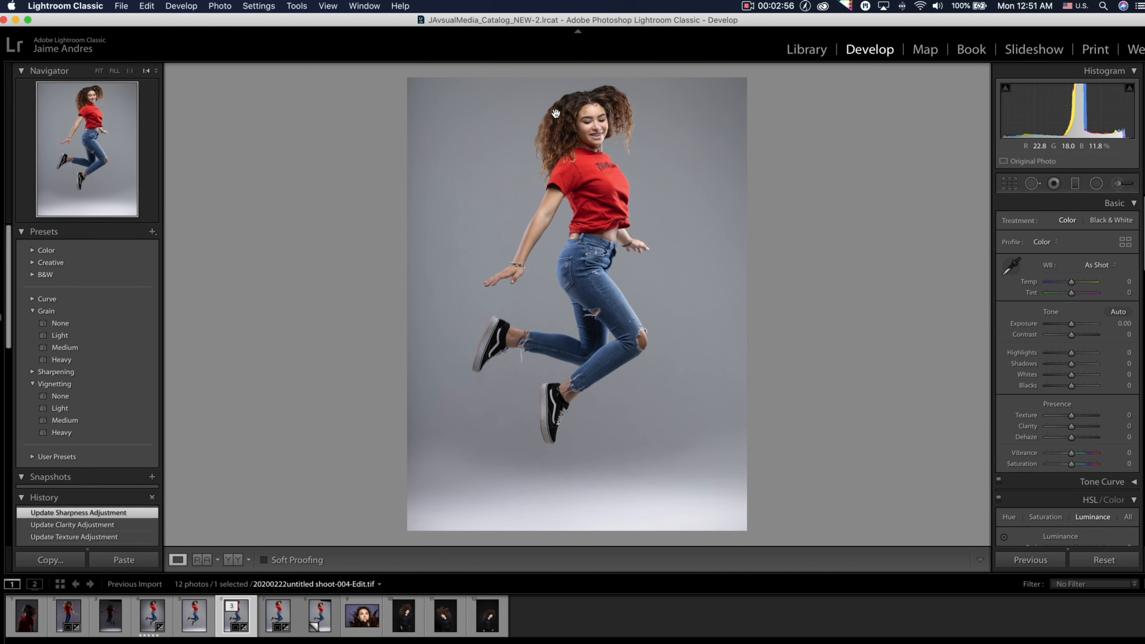
Open a copy of the photo with Lightroom adjustments in Adobe Photoshop 2020
right_click(713, 155)
mouse_move(790, 266)
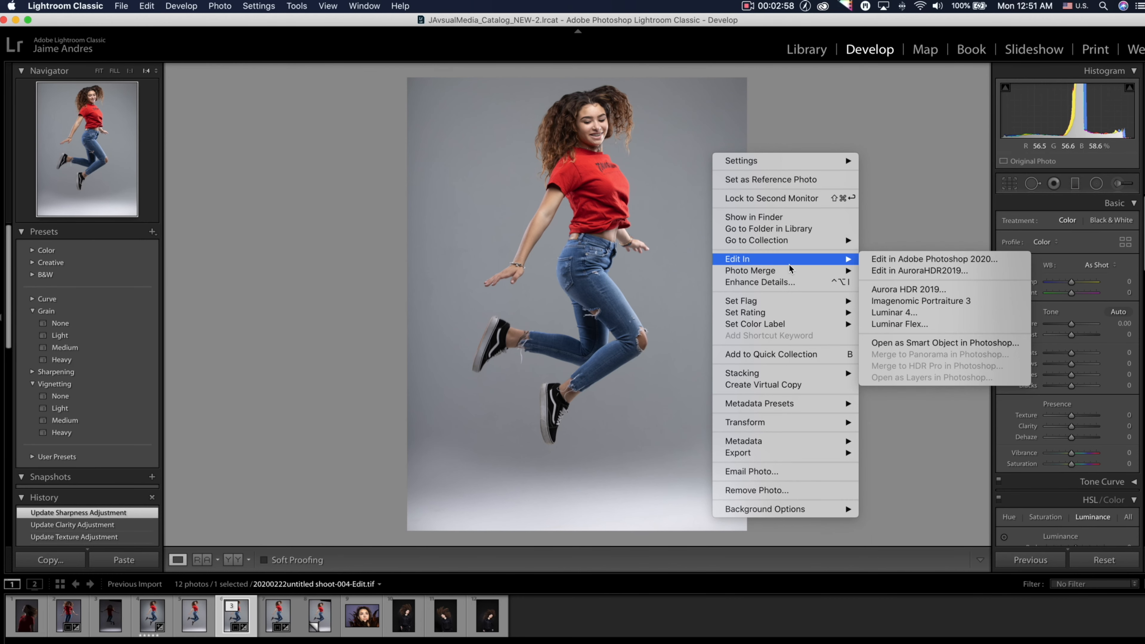
click(933, 261)
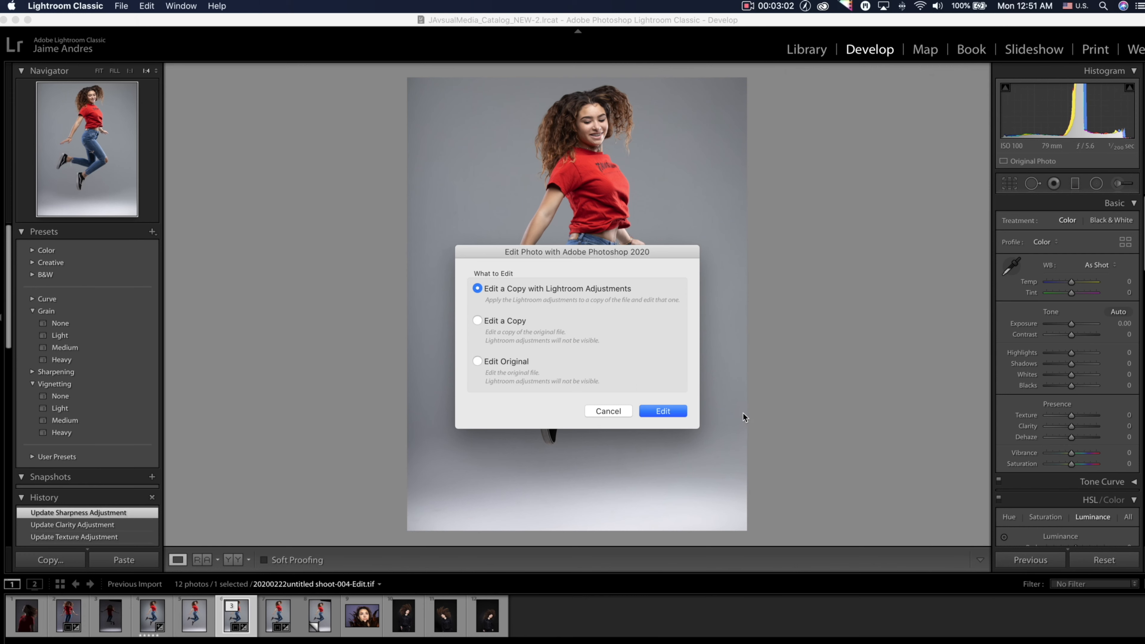
click(673, 414)
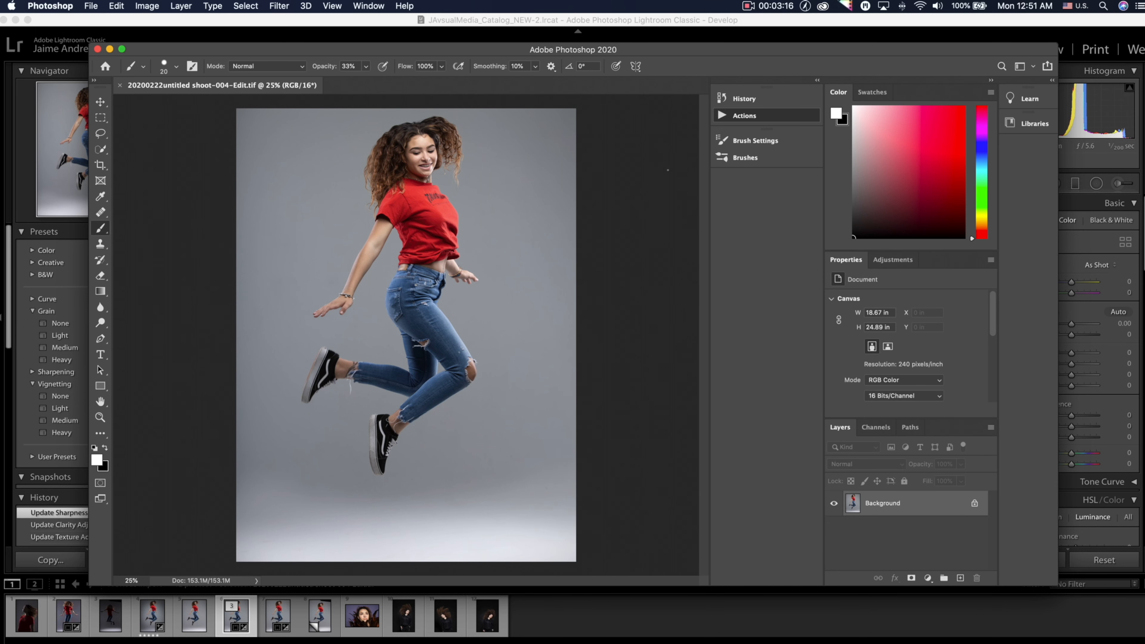
Show the recorded commands of the Simple Face Retouch action and select that action, keeping its name
click(741, 118)
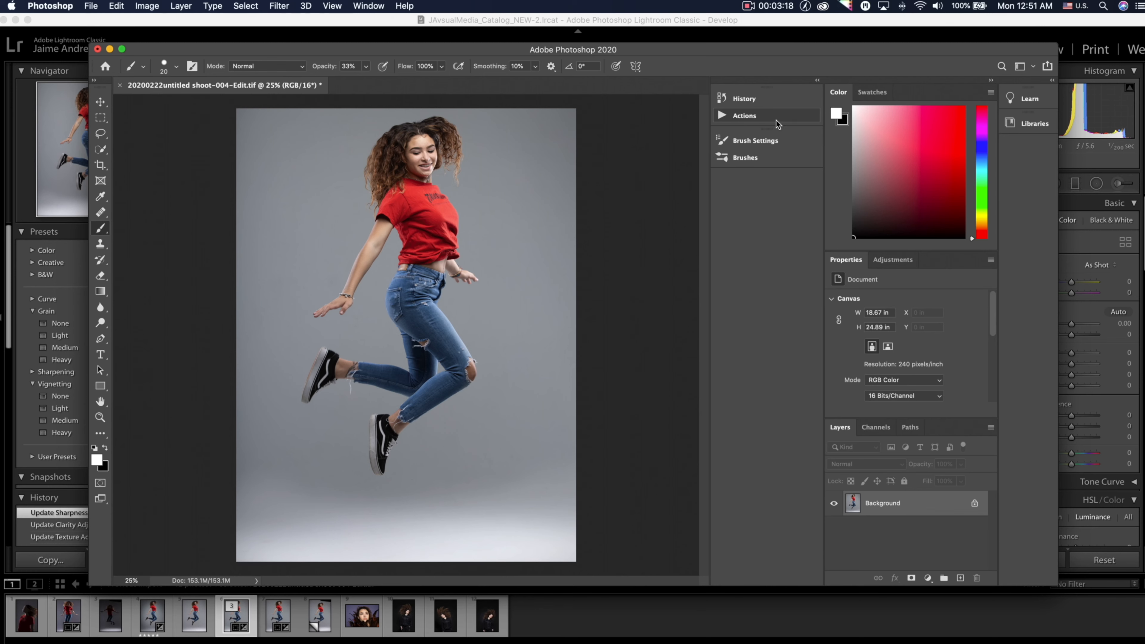
click(754, 117)
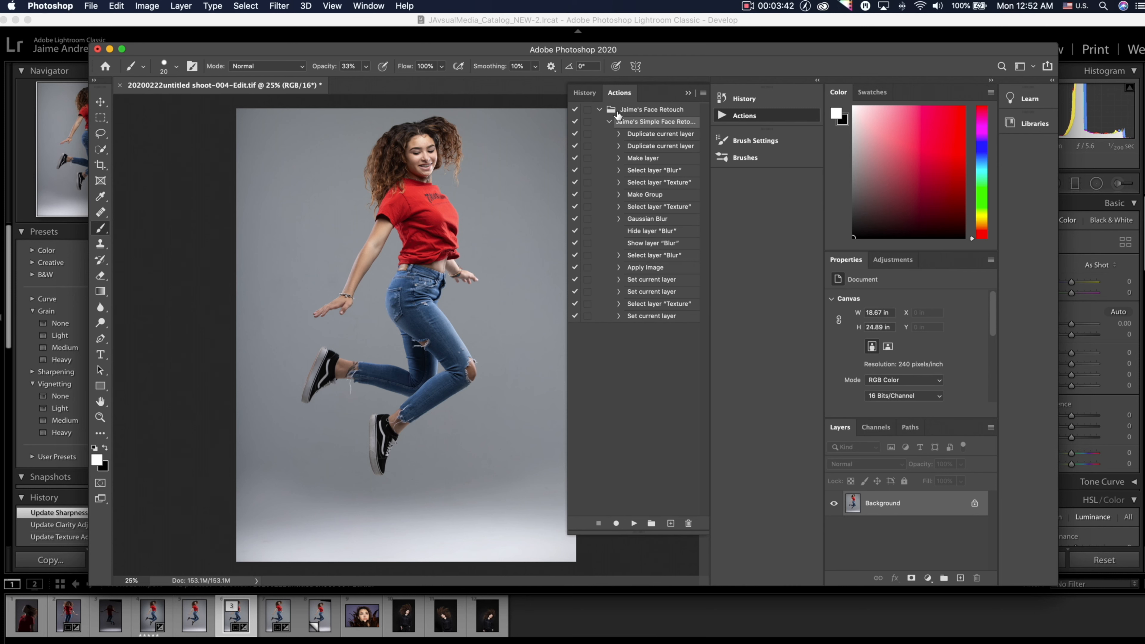
click(599, 110)
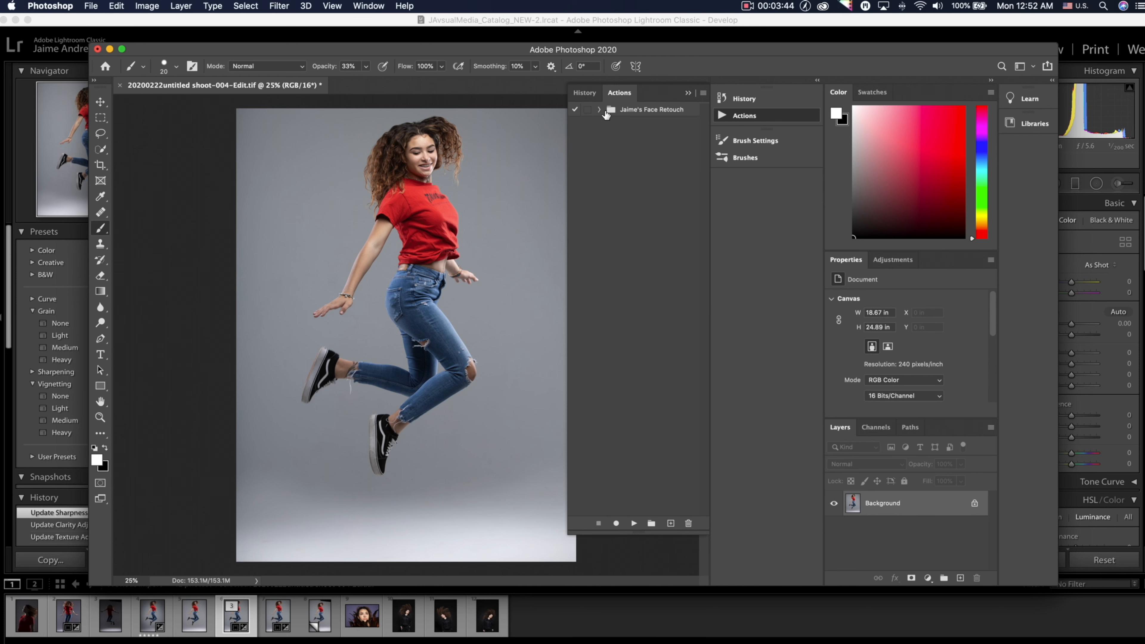
click(599, 110)
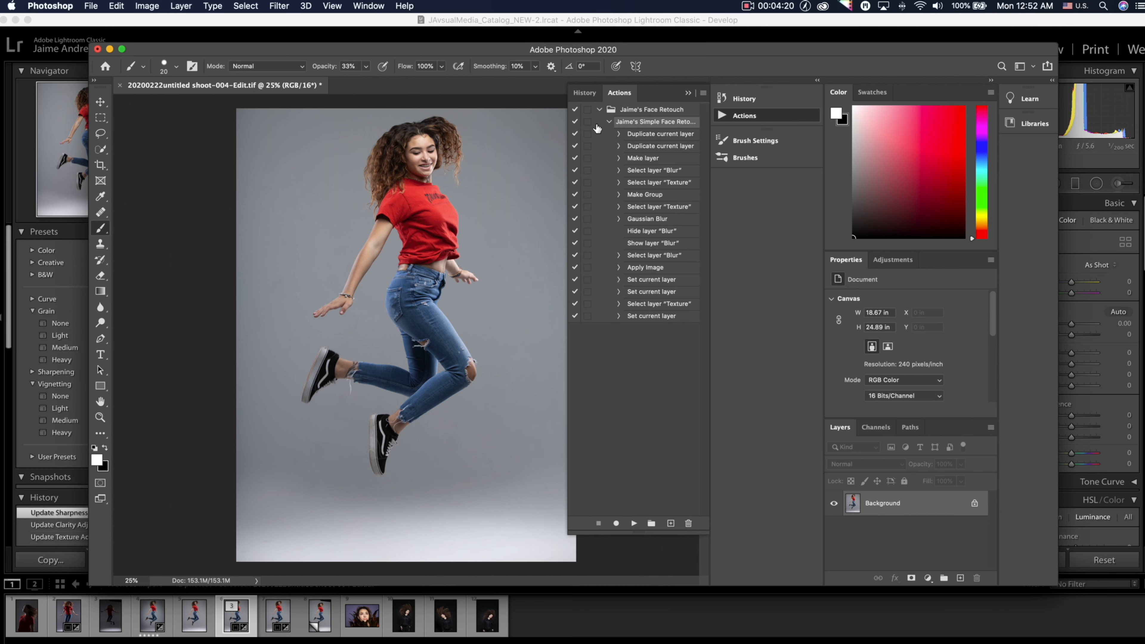
double_click(647, 122)
key(Return)
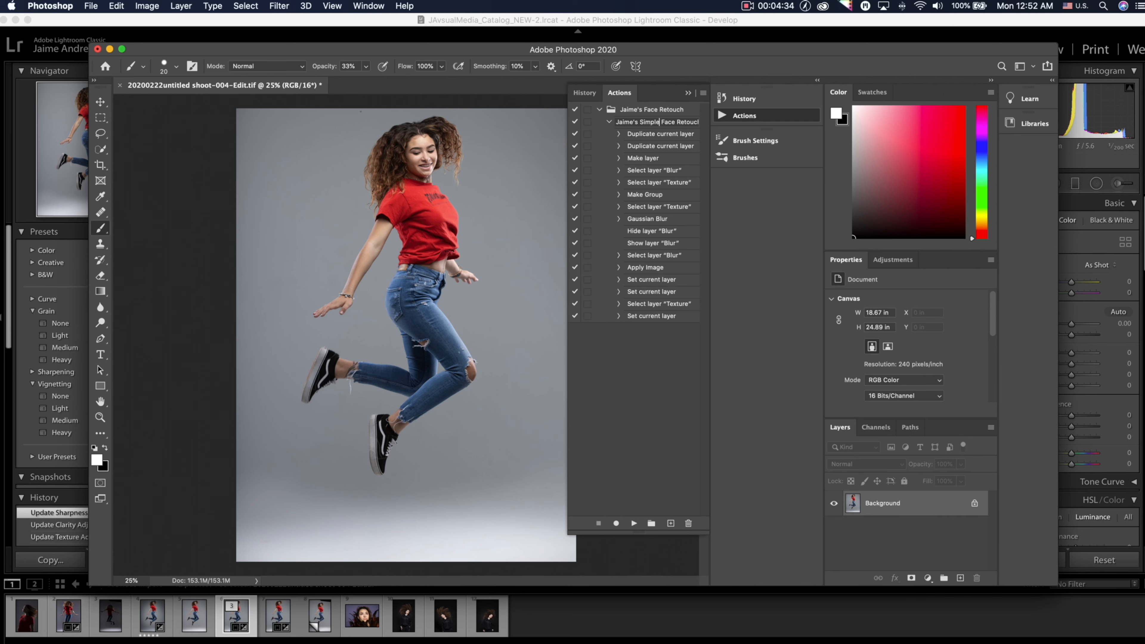
Use Liquify to nudge the woman's waist contour and narrow her face width, and apply the changes
click(279, 5)
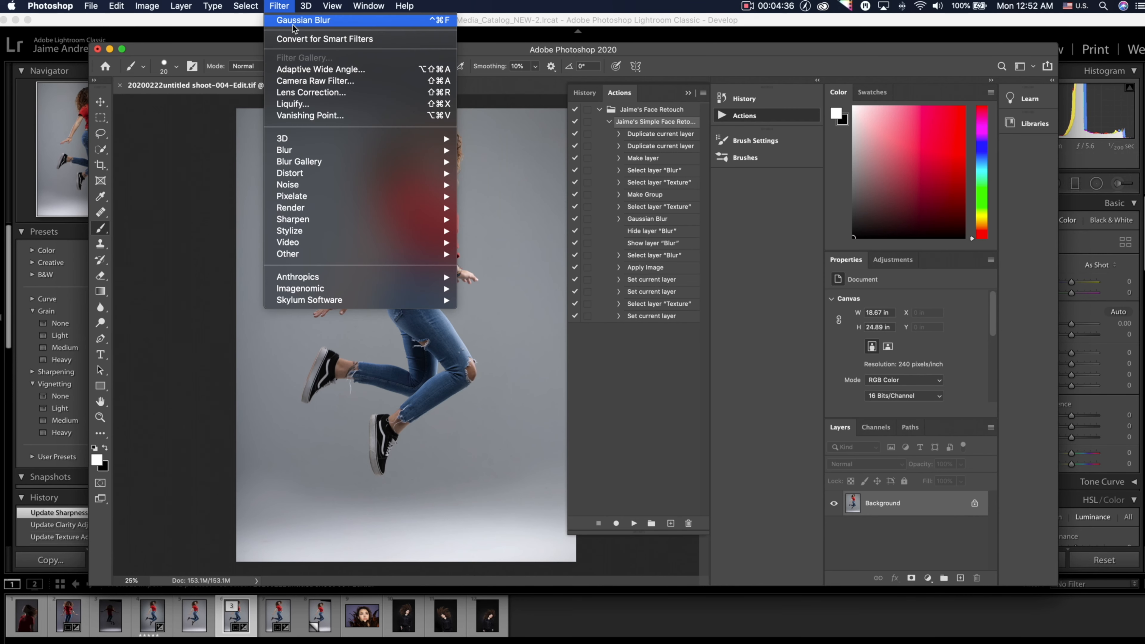
click(314, 103)
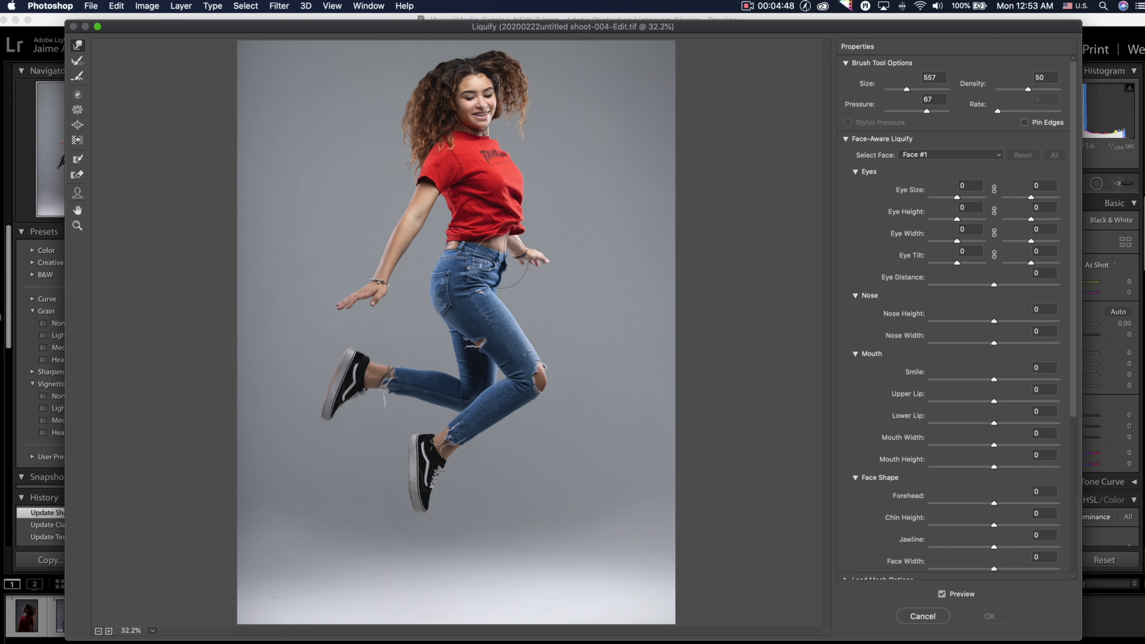
drag(498, 259, 501, 257)
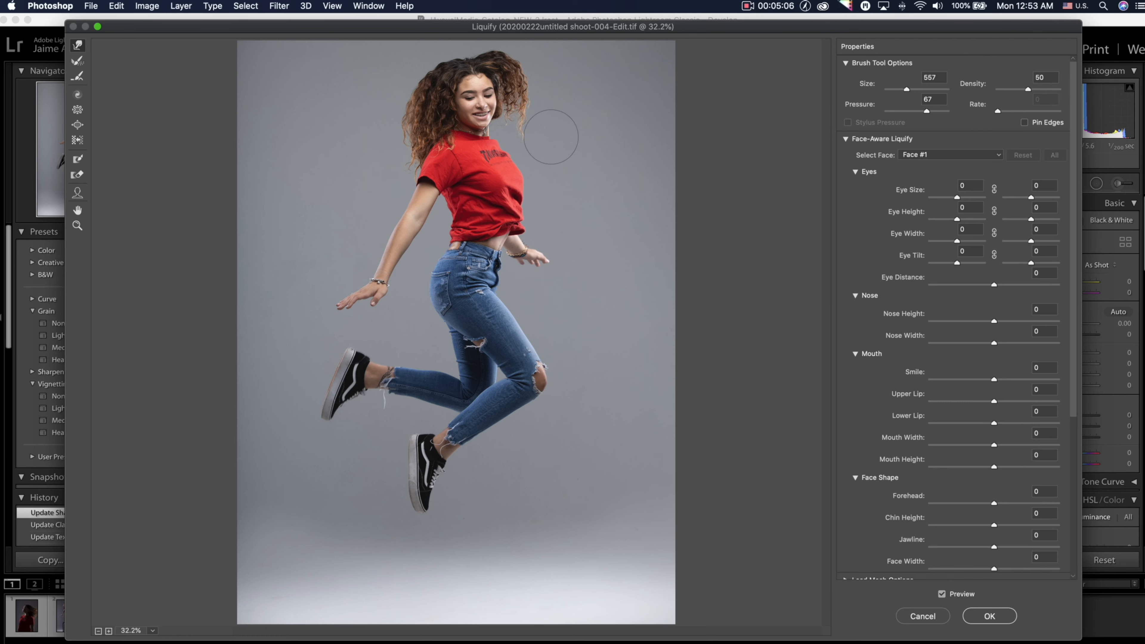
scroll(987, 488, down, 5)
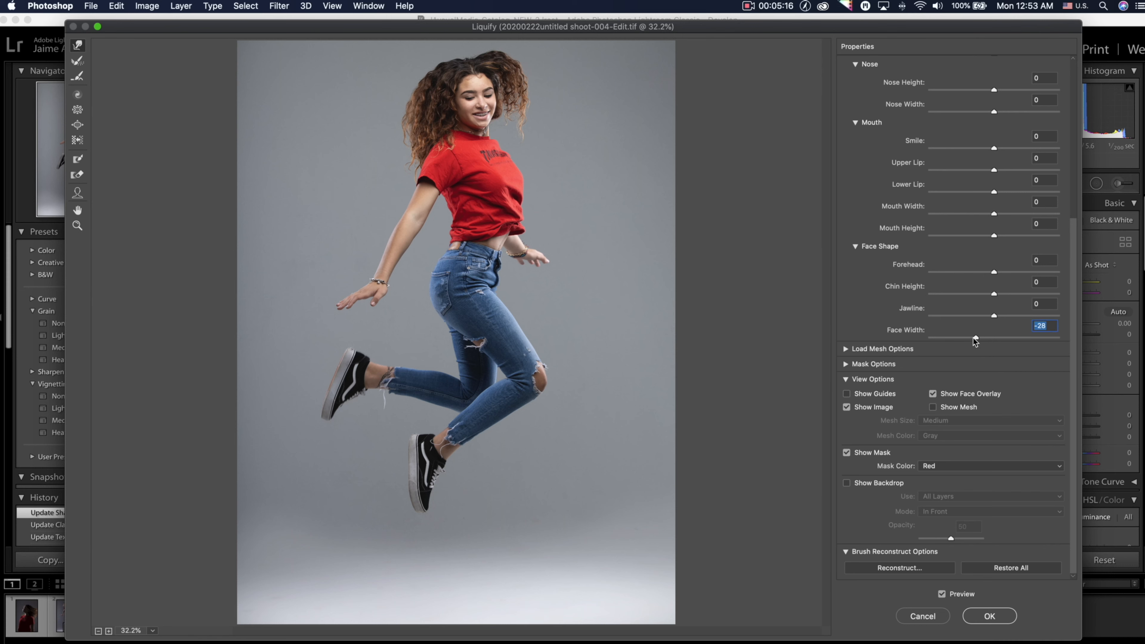
mouse_move(974, 338)
mouse_down()
mouse_move(985, 318)
mouse_move(966, 320)
mouse_up()
drag(966, 341, 968, 340)
click(994, 617)
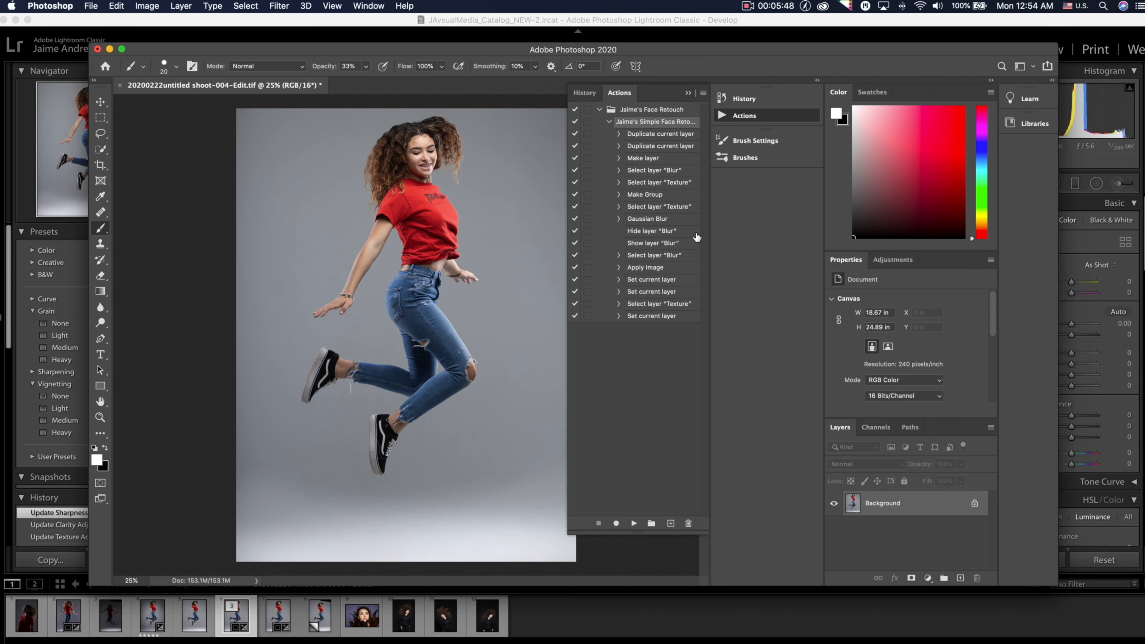
Run the Simple Face Retouch action on the photo to build the Dodge&Burn and FreqSep layers
click(634, 525)
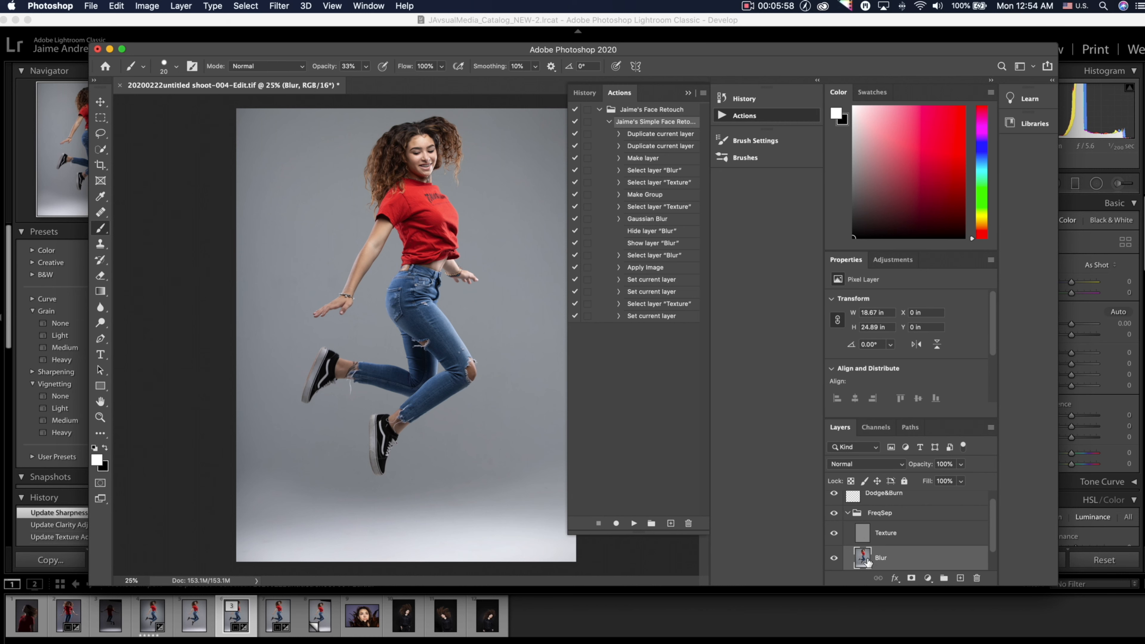
scroll(877, 536, down, 2)
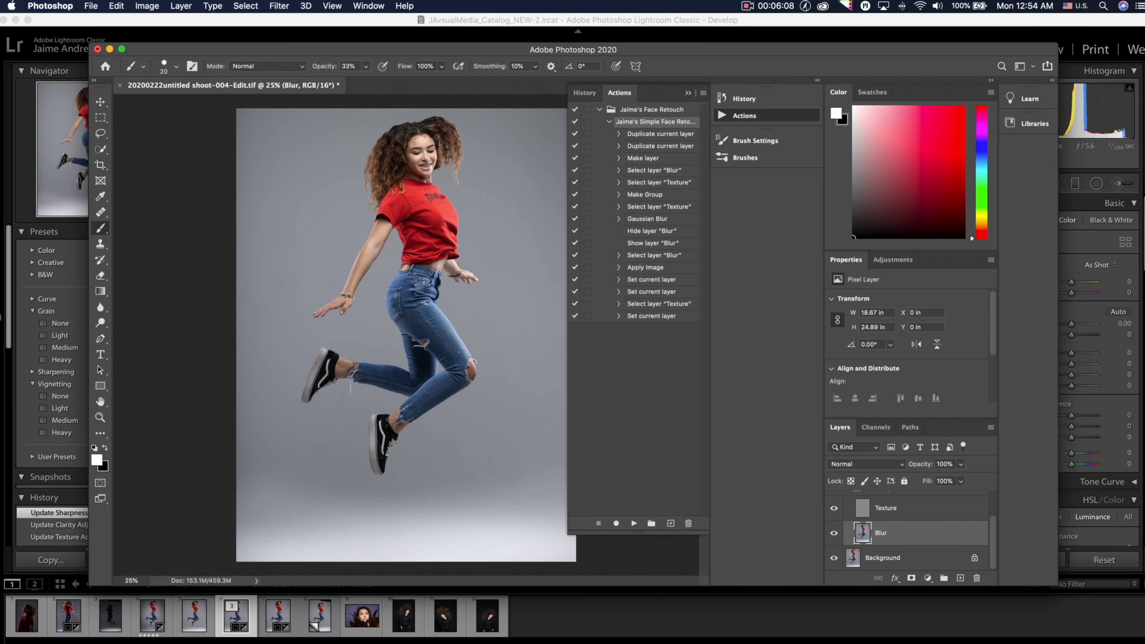
Examine the skin on the woman's face up close with the Blur layer selected
scroll(406, 335, up, 10)
scroll(406, 335, up, 10)
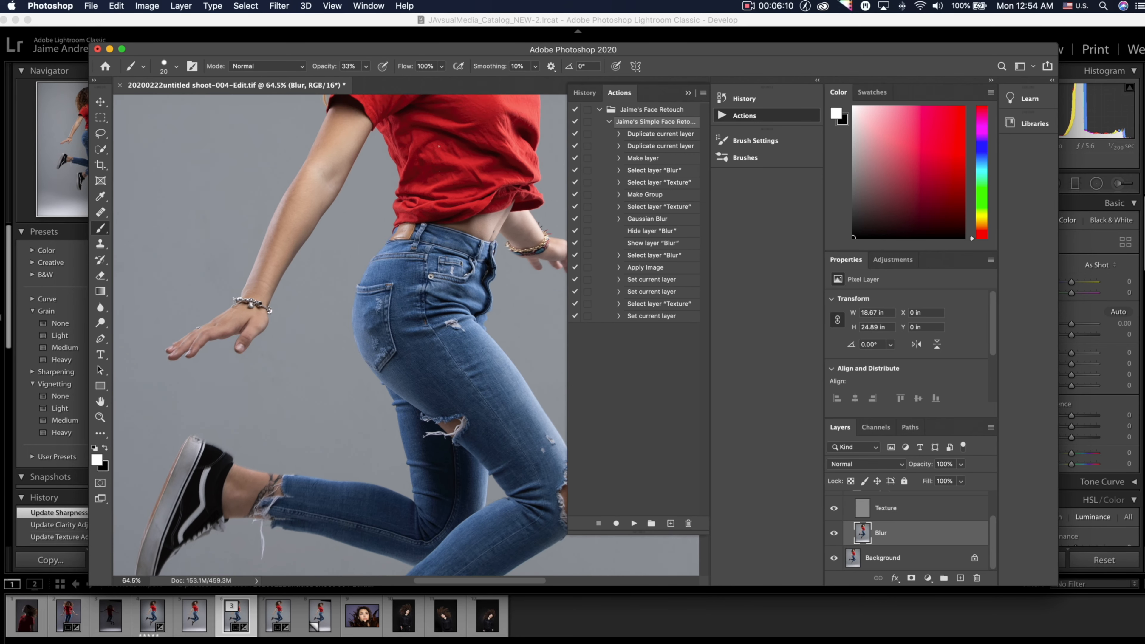
scroll(439, 146, up, 5)
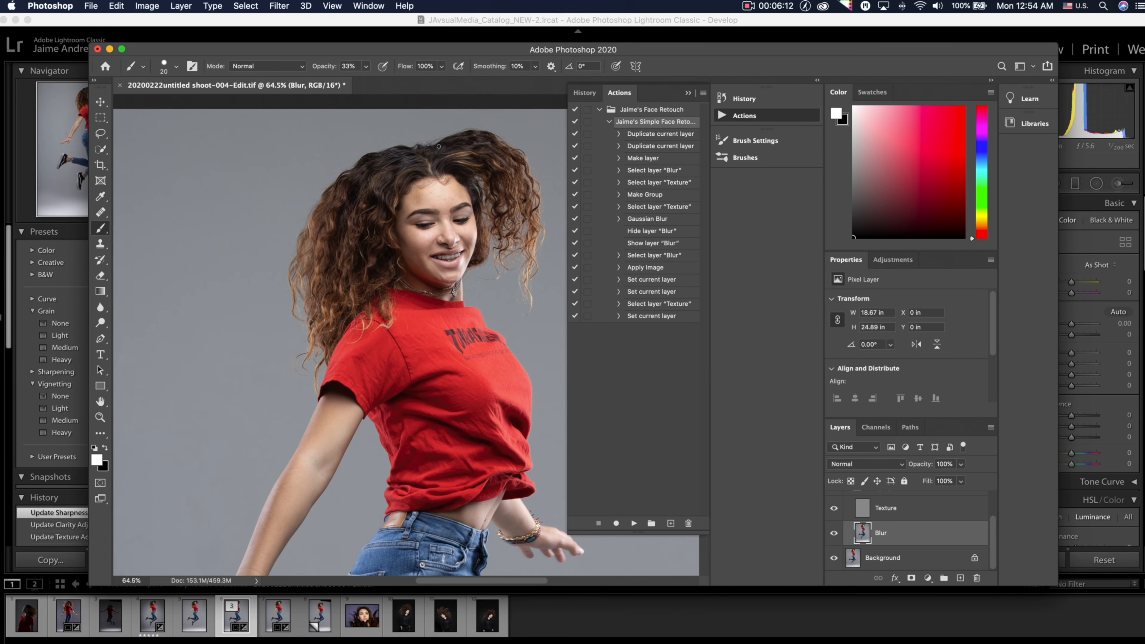
scroll(436, 218, up, 5)
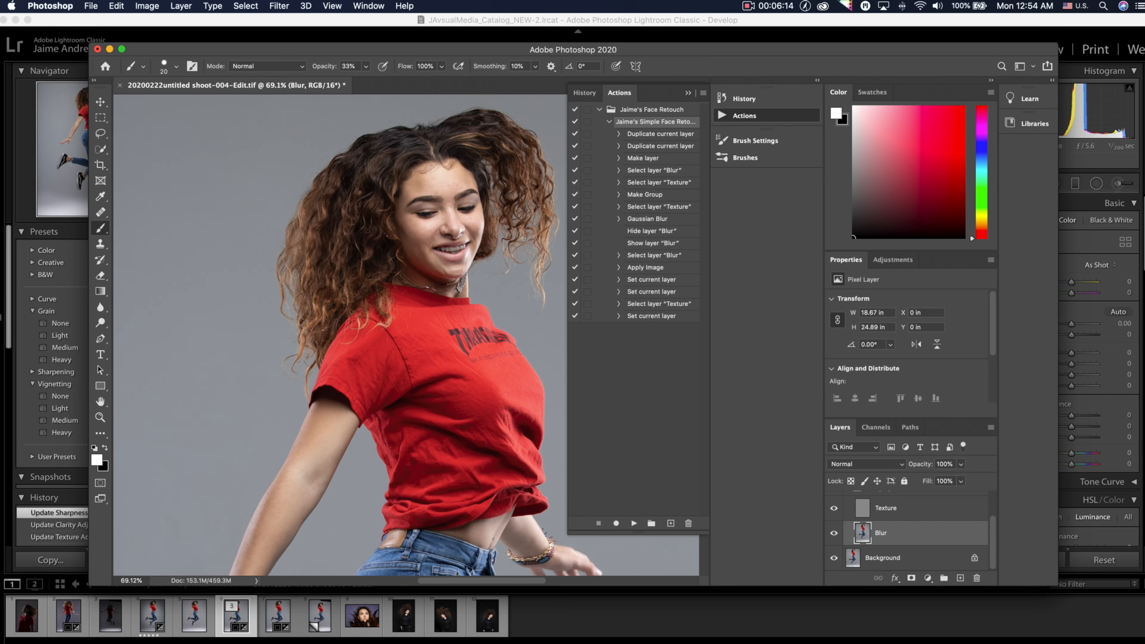
scroll(436, 218, up, 3)
scroll(436, 218, right, 2)
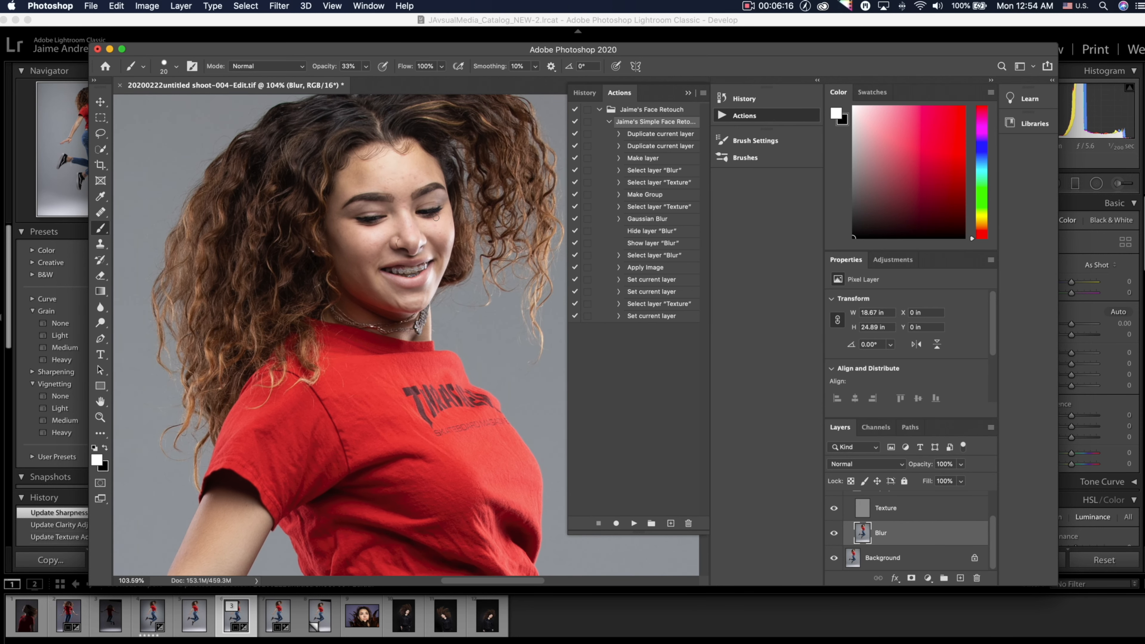
scroll(436, 218, up, 3)
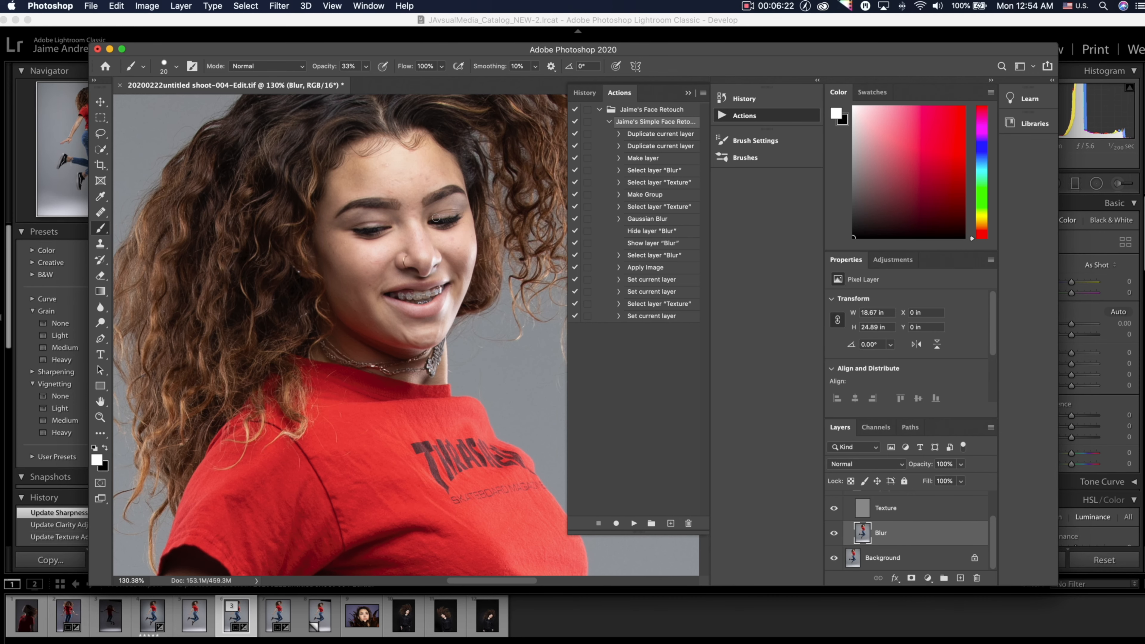
Lasso the middle of the woman's forehead with a 22 px feather on the Blur layer and open Gaussian Blur for it
scroll(436, 218, up, 3)
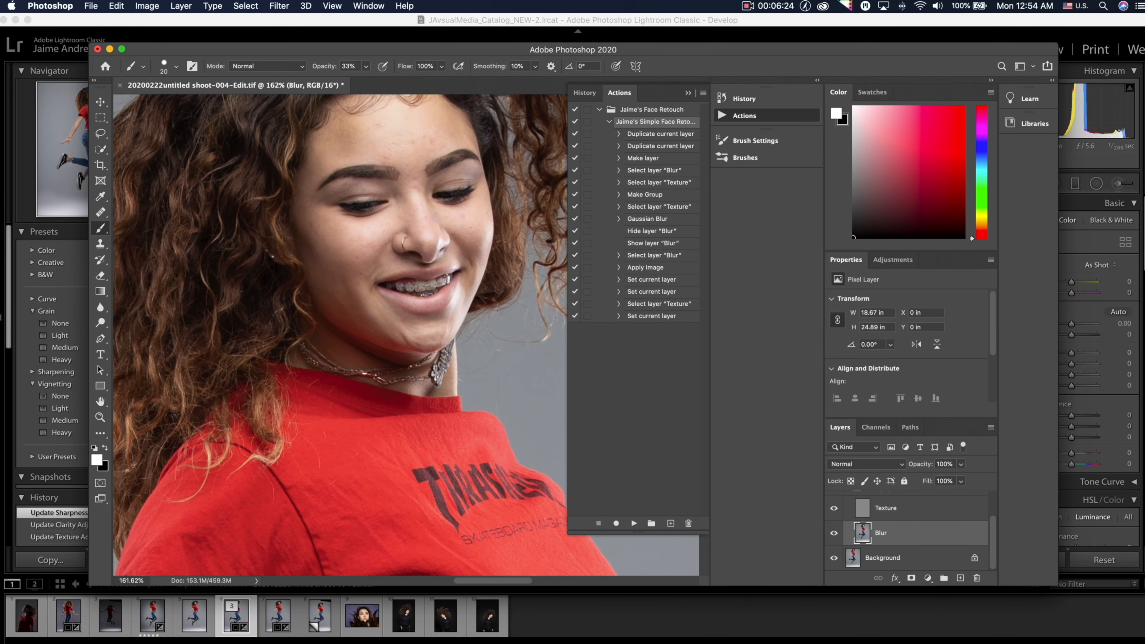
scroll(437, 218, down, 1)
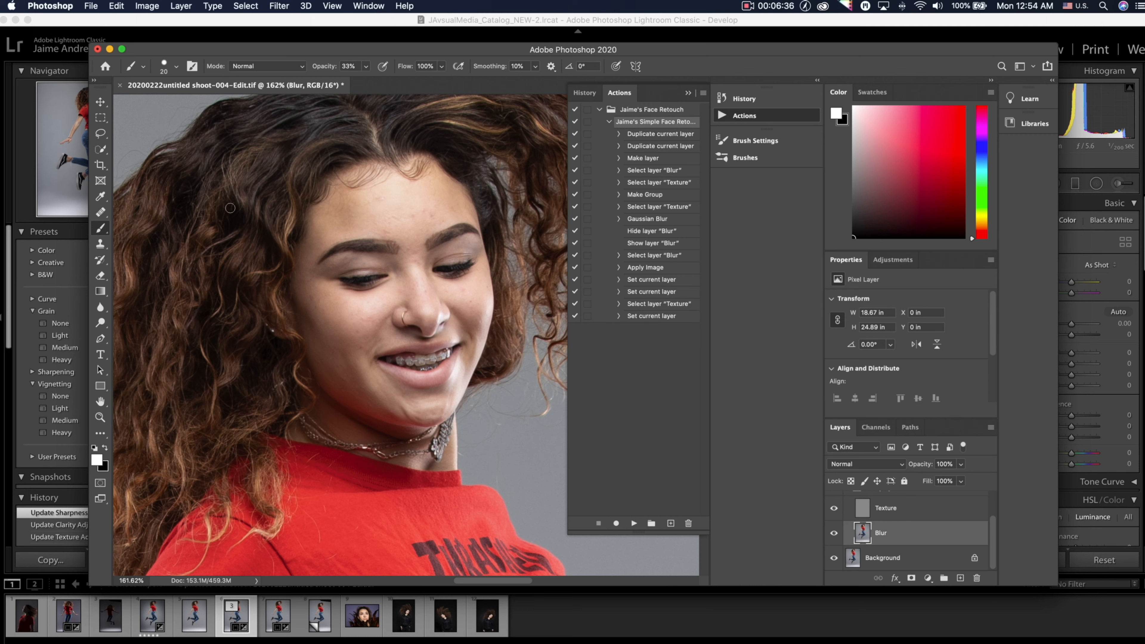
click(100, 133)
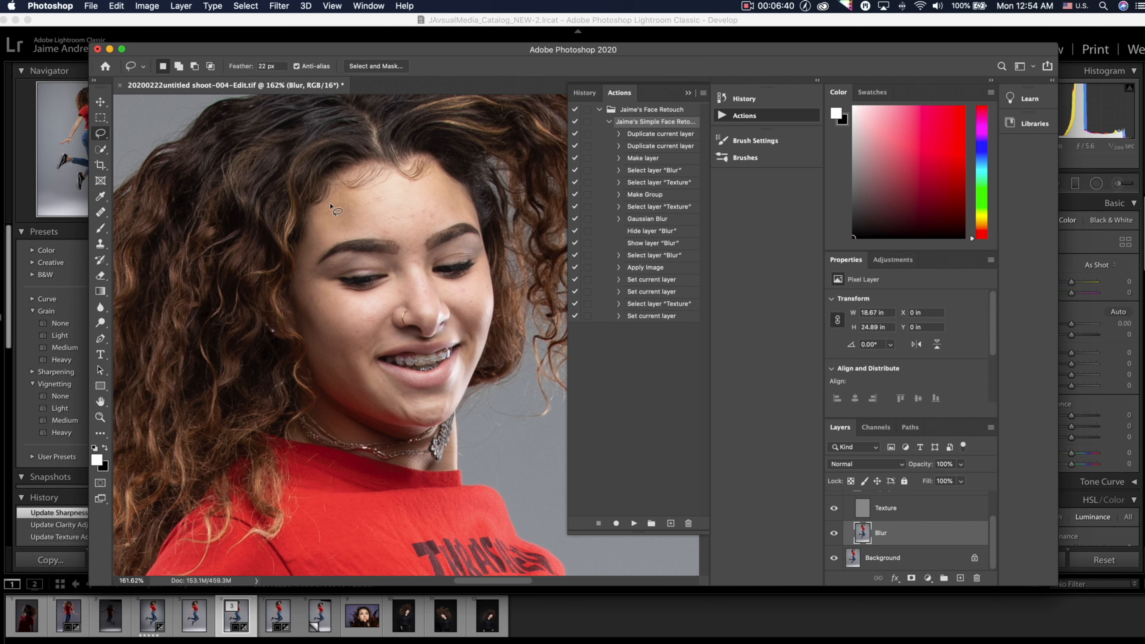
mouse_move(338, 222)
mouse_down()
mouse_move(350, 198)
mouse_move(429, 185)
mouse_move(463, 212)
mouse_move(419, 242)
mouse_move(329, 236)
mouse_move(343, 220)
mouse_up()
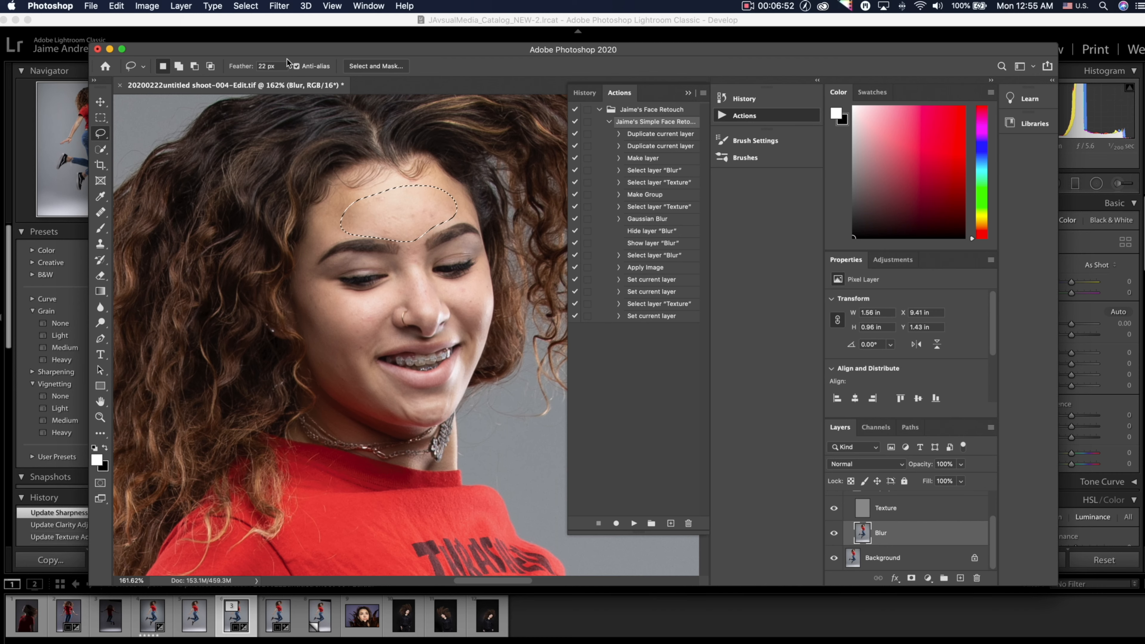
click(280, 6)
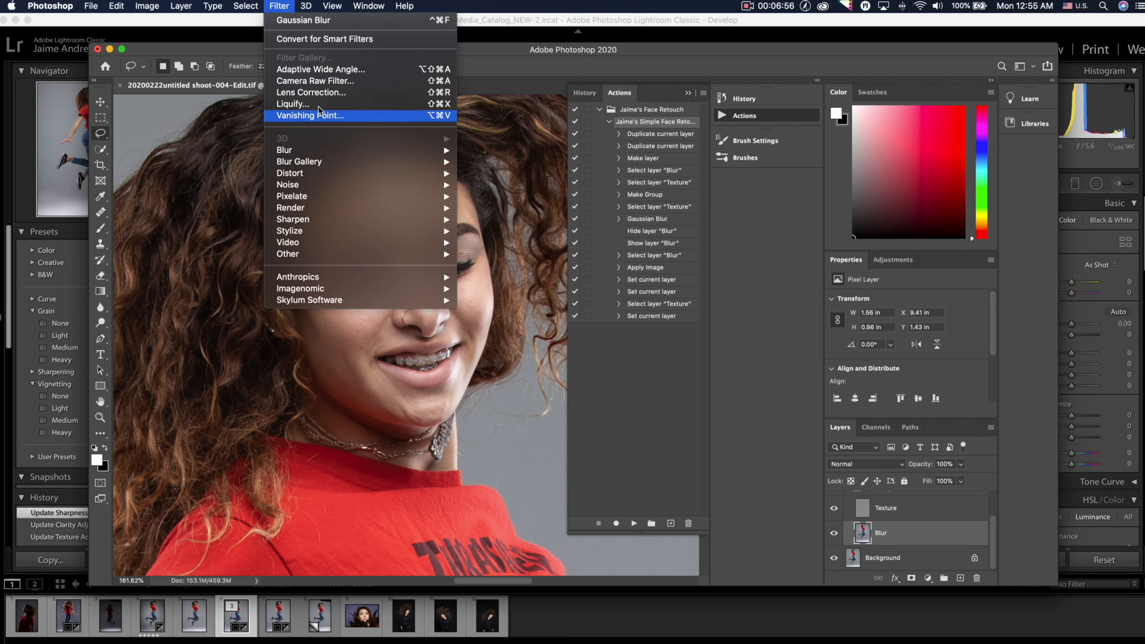
mouse_move(355, 151)
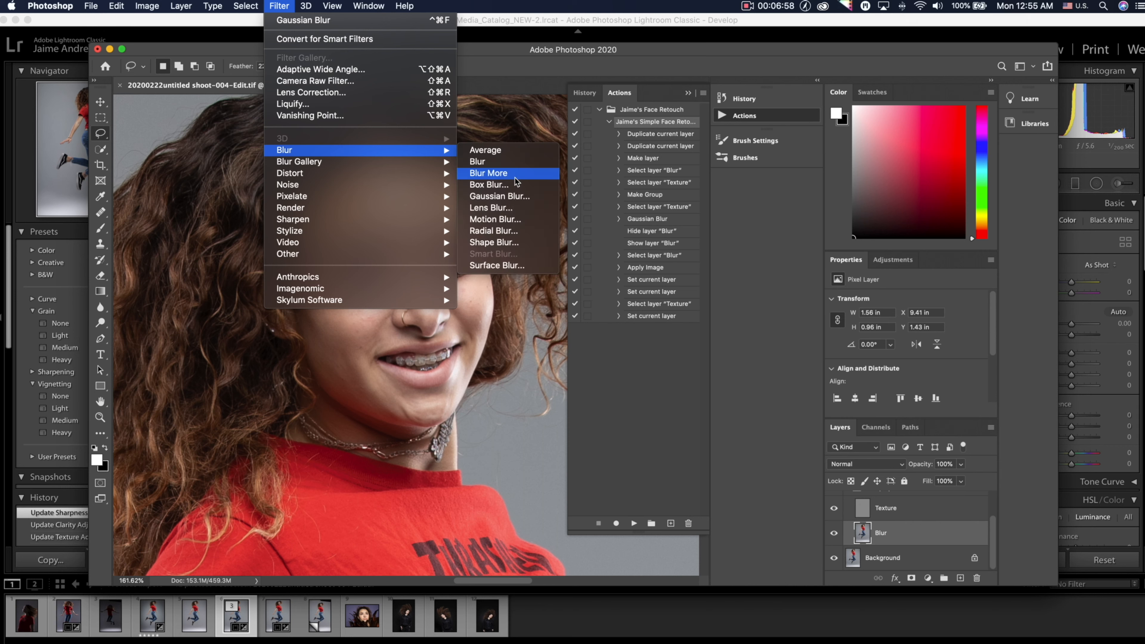
click(516, 197)
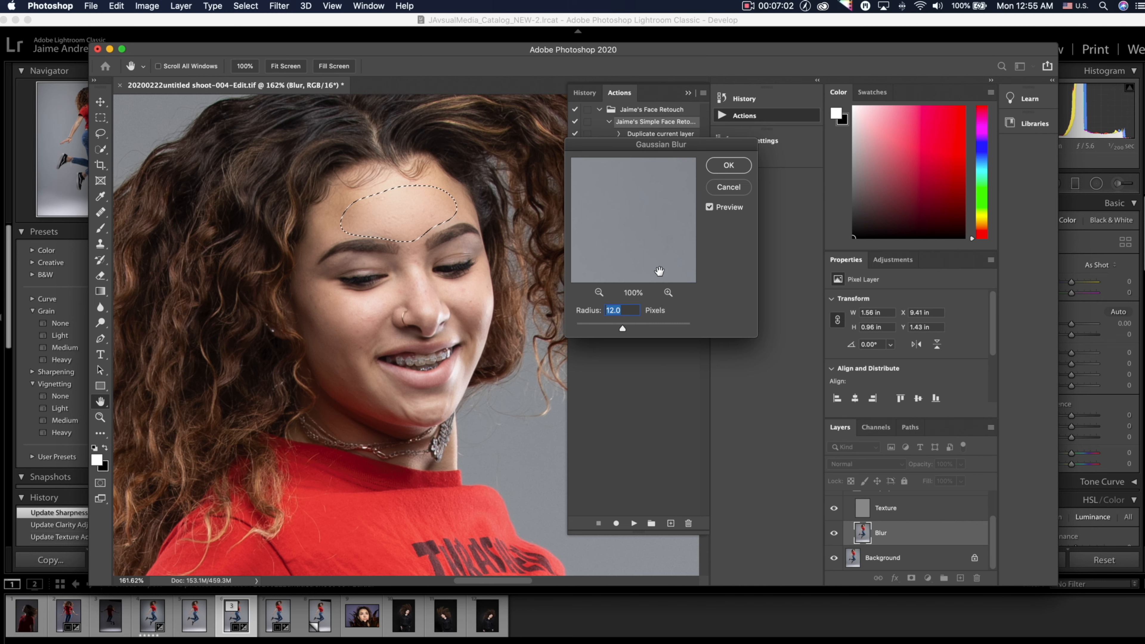
Examine the woman's forehead and eyes in the Gaussian Blur preview at 100%
click(598, 293)
click(599, 293)
click(599, 293)
click(598, 293)
click(599, 293)
click(599, 293)
click(598, 293)
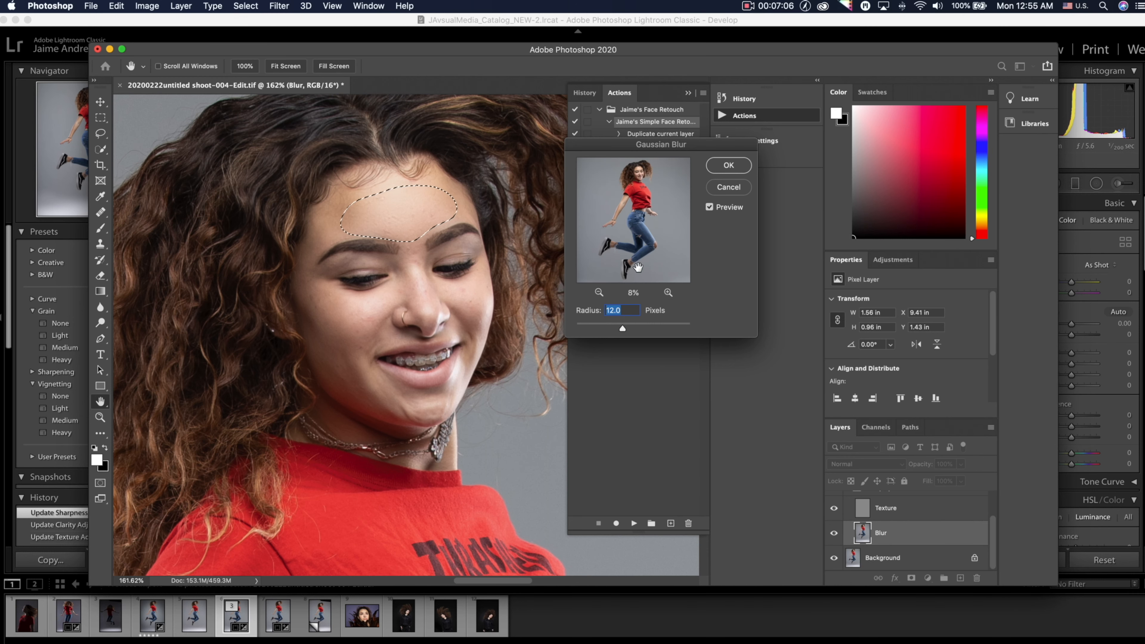
click(669, 293)
click(669, 292)
click(669, 293)
click(668, 293)
click(668, 293)
mouse_move(655, 208)
mouse_down()
mouse_move(650, 243)
mouse_move(622, 183)
mouse_move(623, 198)
mouse_up()
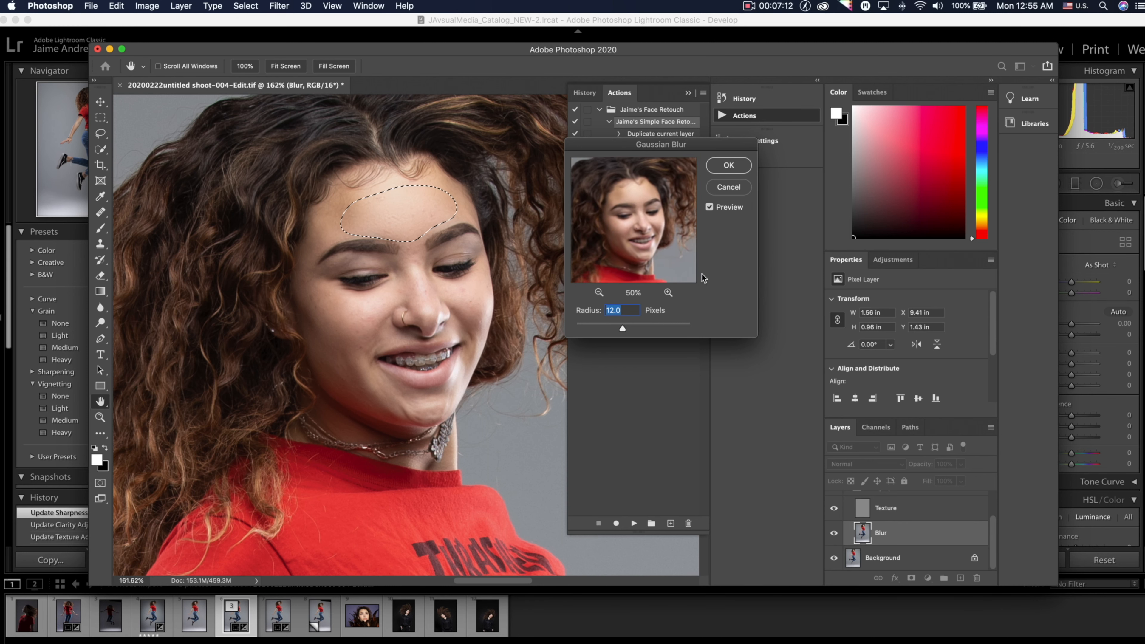
click(669, 293)
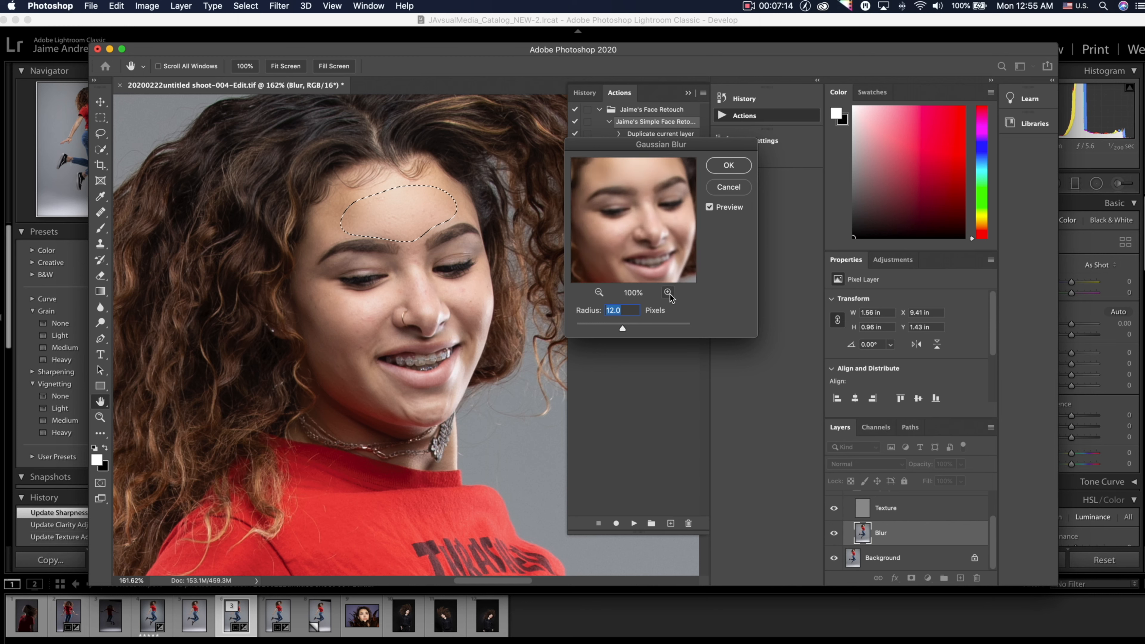
drag(663, 236, 660, 243)
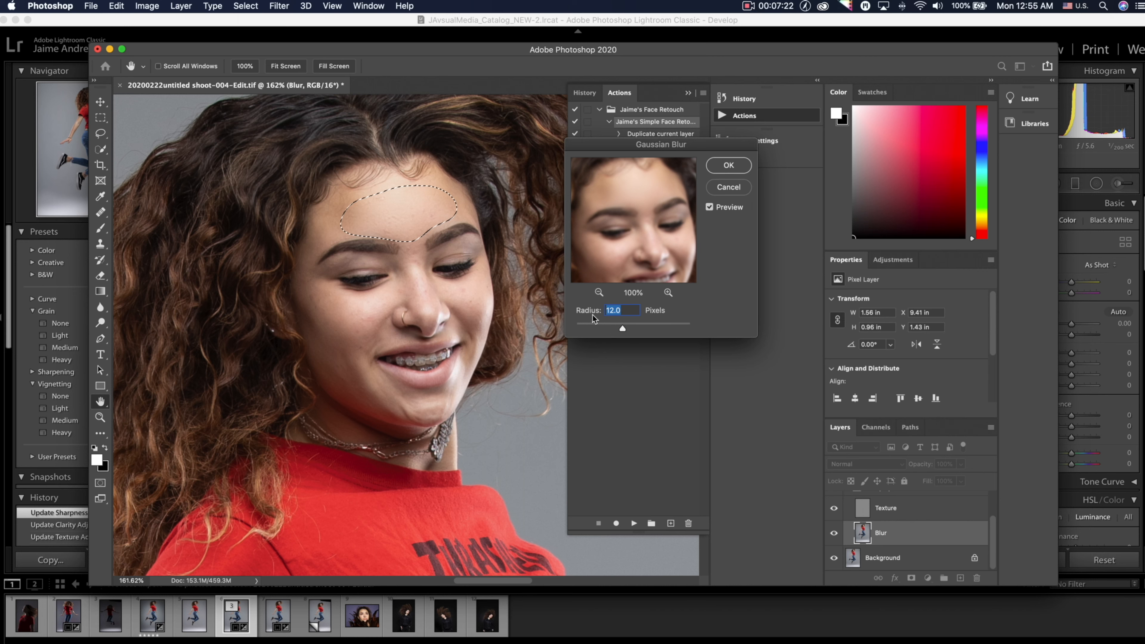
Compare Gaussian Blur radii up to 1000 pixels, then apply the blur to the forehead at 23.3 pixels
drag(623, 329, 625, 331)
drag(634, 329, 689, 328)
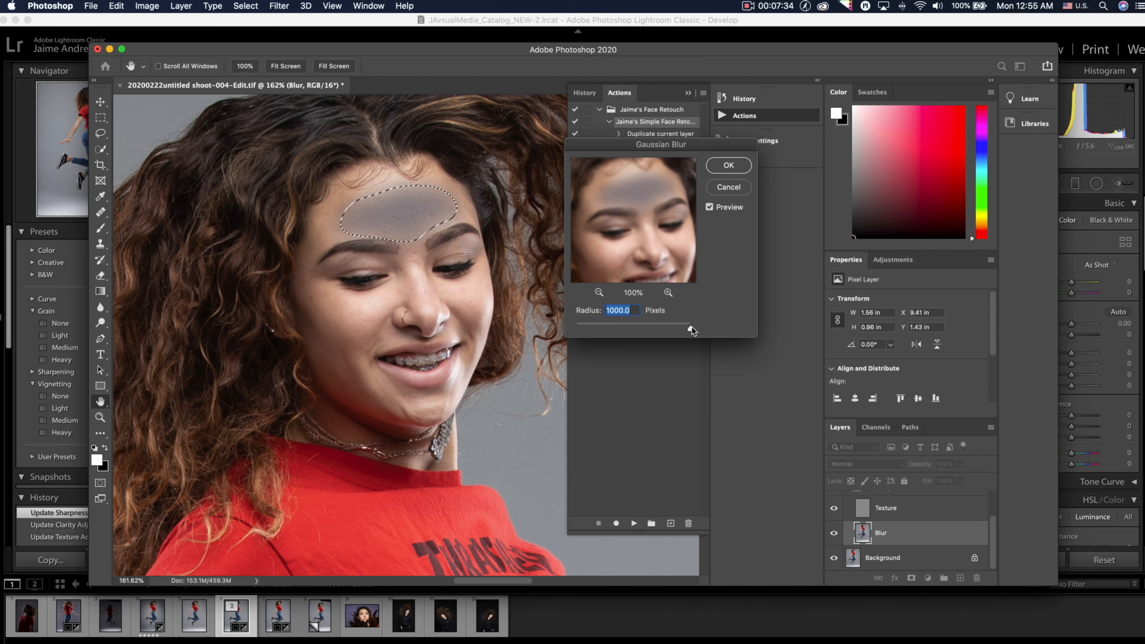
drag(691, 328, 627, 328)
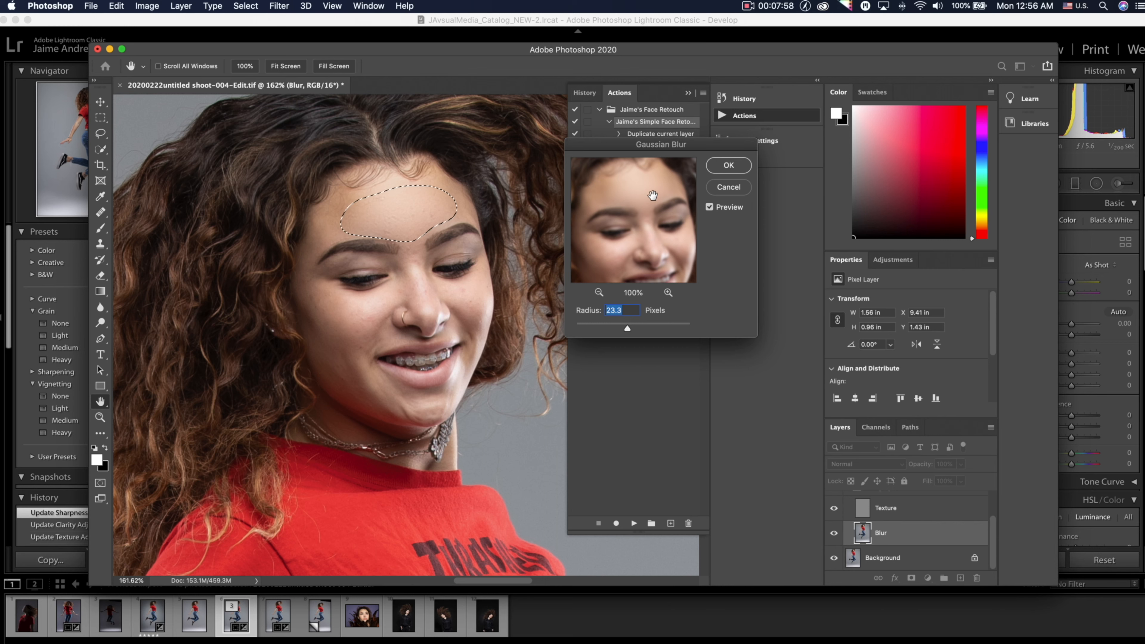
click(729, 166)
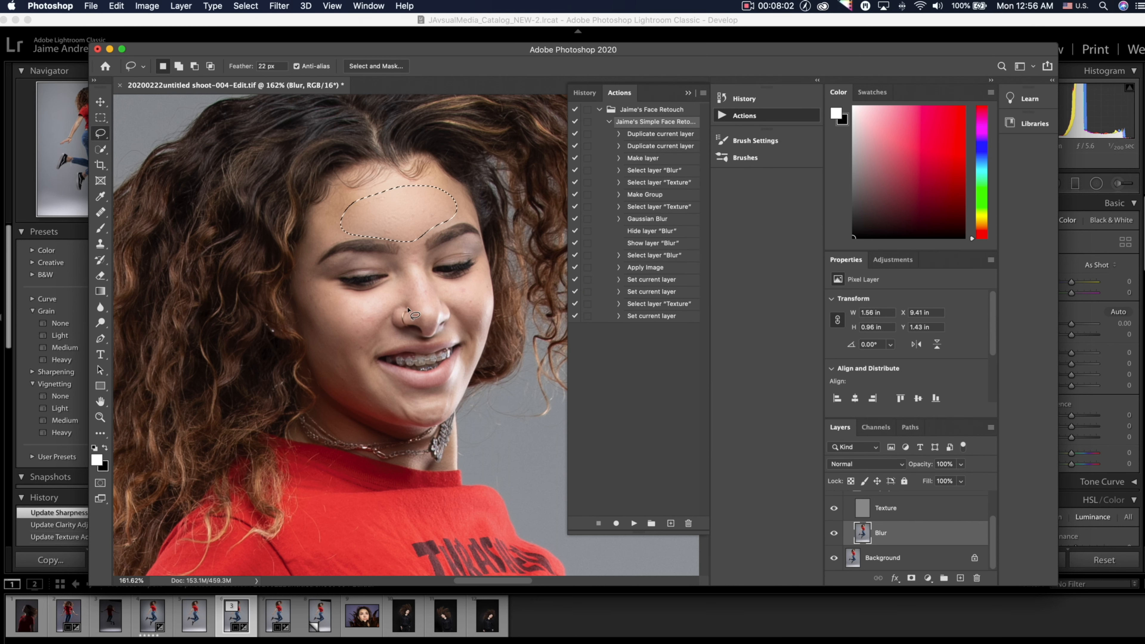
Lasso the cheek beside the nose ring and then the chin, reapplying the last Gaussian Blur to each area
mouse_move(321, 289)
mouse_down()
mouse_move(385, 301)
mouse_move(393, 280)
mouse_move(420, 295)
mouse_move(383, 318)
mouse_move(353, 397)
mouse_move(329, 388)
mouse_move(309, 336)
mouse_move(302, 281)
mouse_move(323, 292)
mouse_up()
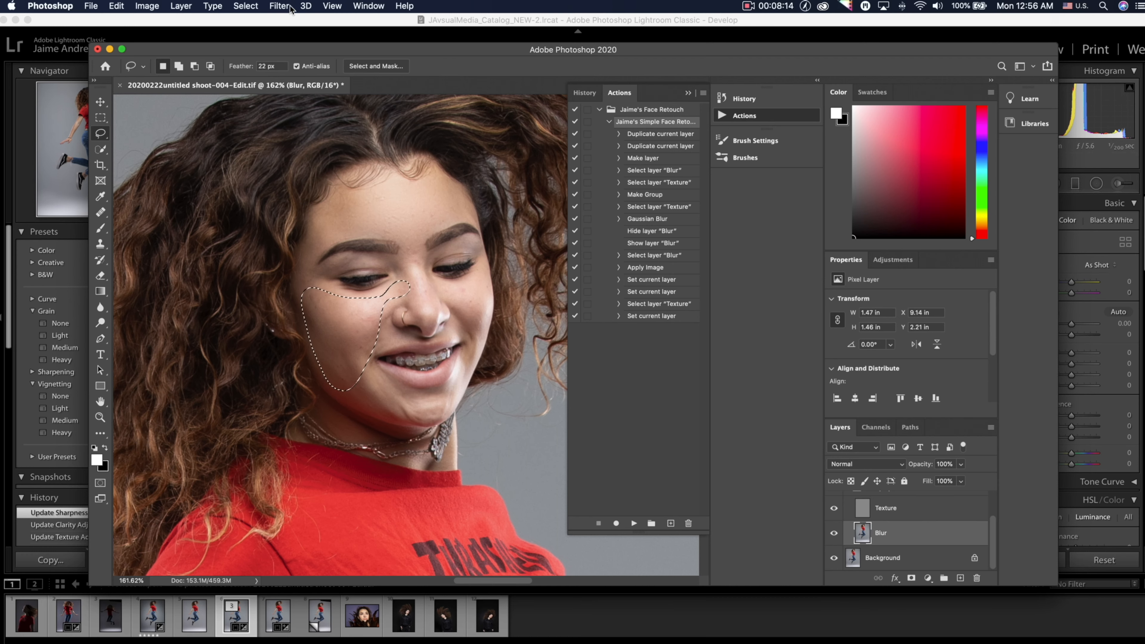
click(280, 6)
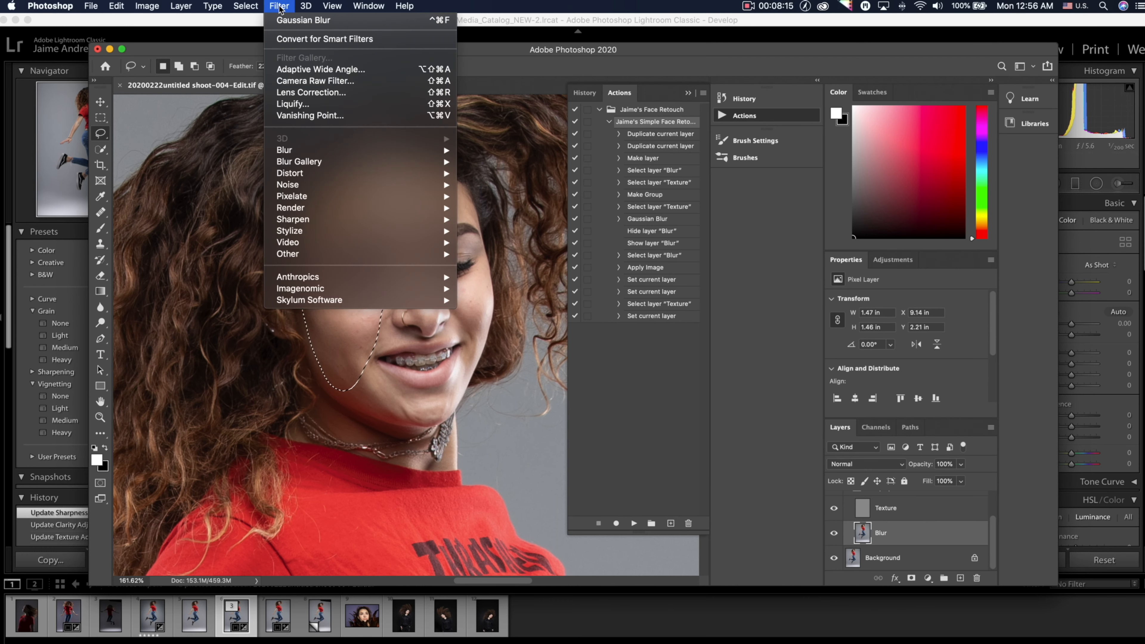
click(288, 21)
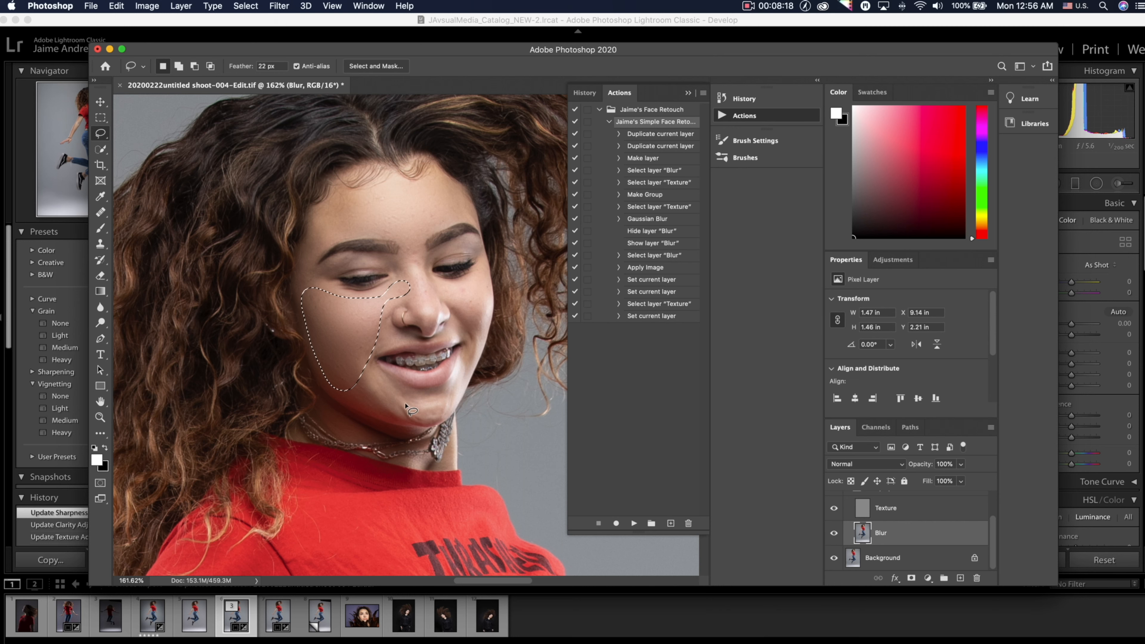
key(super+d)
mouse_move(351, 399)
mouse_down()
mouse_move(434, 423)
mouse_move(467, 386)
mouse_move(462, 373)
mouse_move(423, 391)
mouse_move(341, 383)
mouse_move(352, 406)
mouse_up()
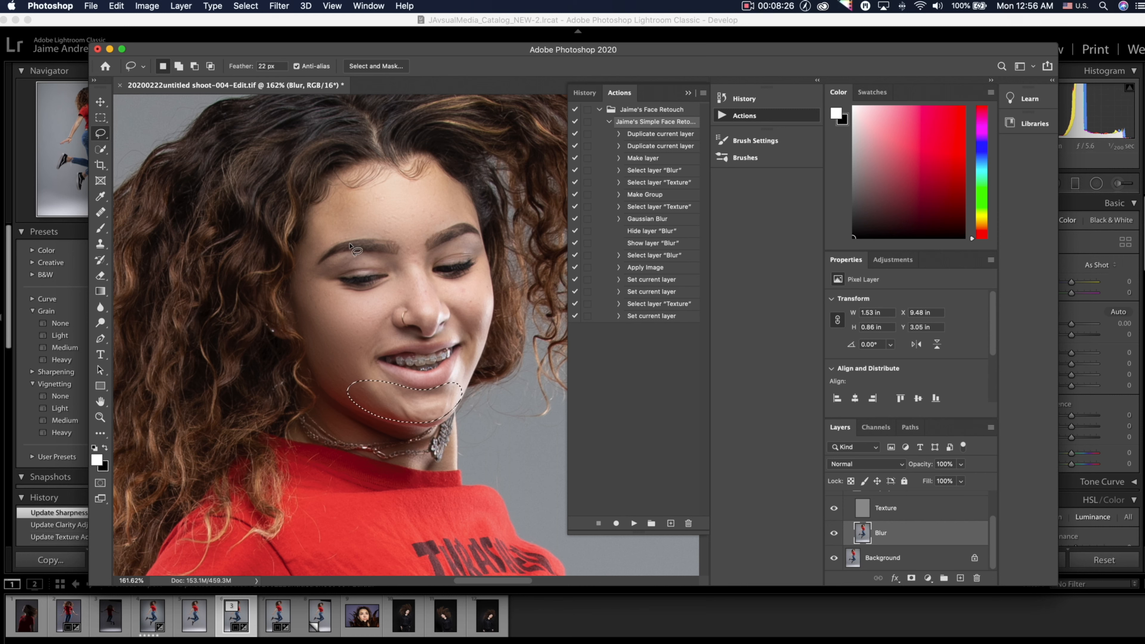
click(276, 6)
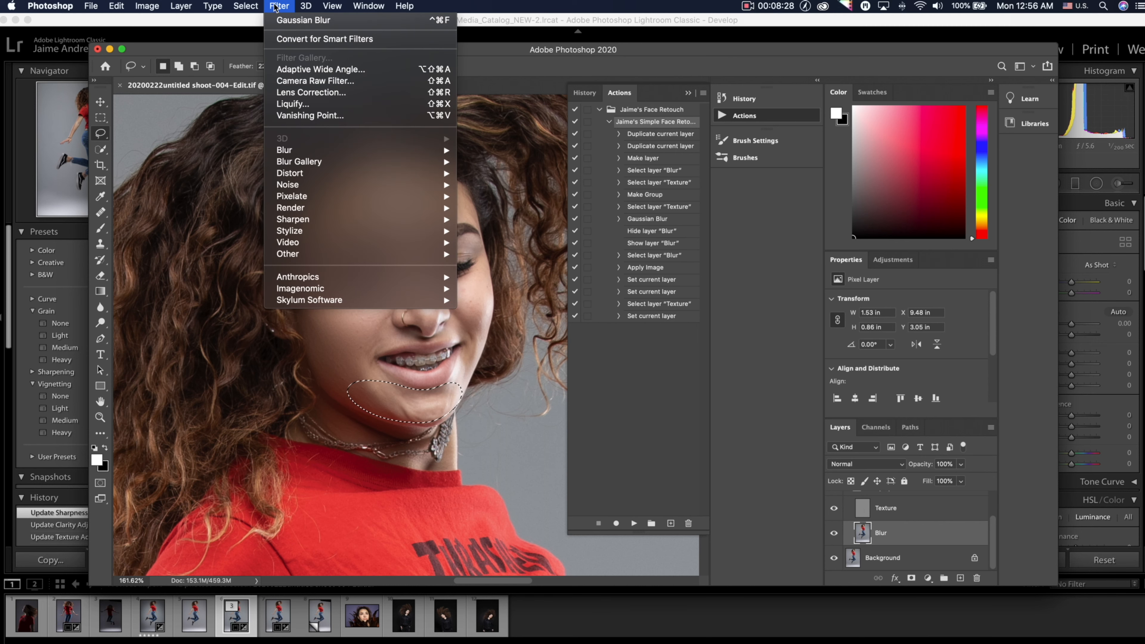
click(298, 20)
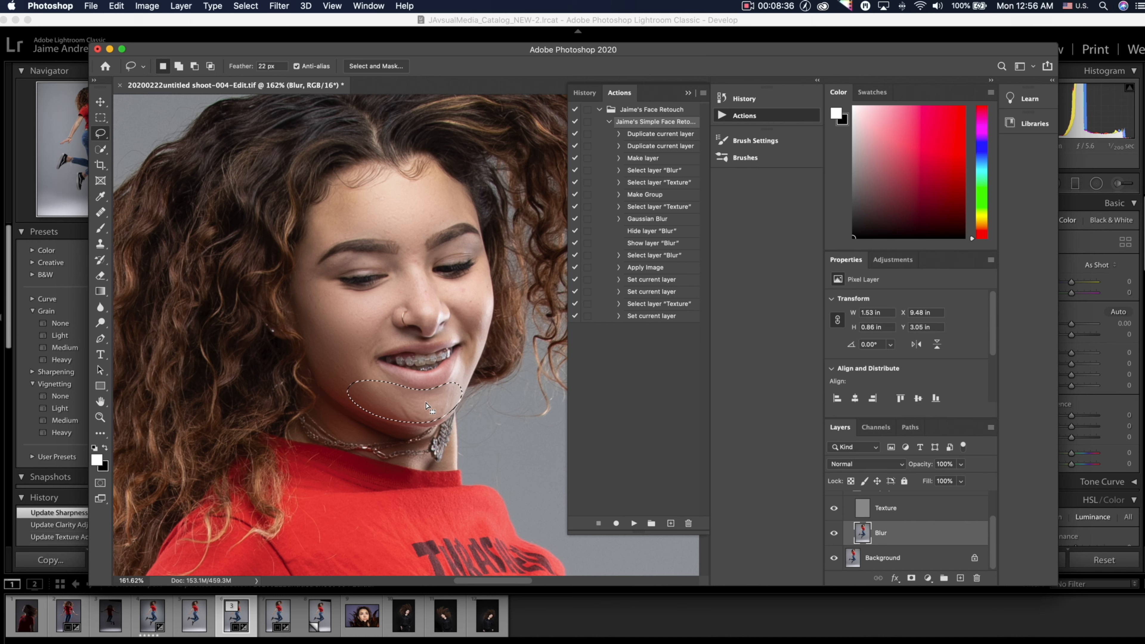
Reapply the last Gaussian Blur to small lassoed patches on the far cheek, the forehead above the far eyebrow, and the near temple
mouse_move(446, 289)
mouse_down()
mouse_move(489, 285)
mouse_move(491, 308)
mouse_move(458, 318)
mouse_move(446, 291)
mouse_up()
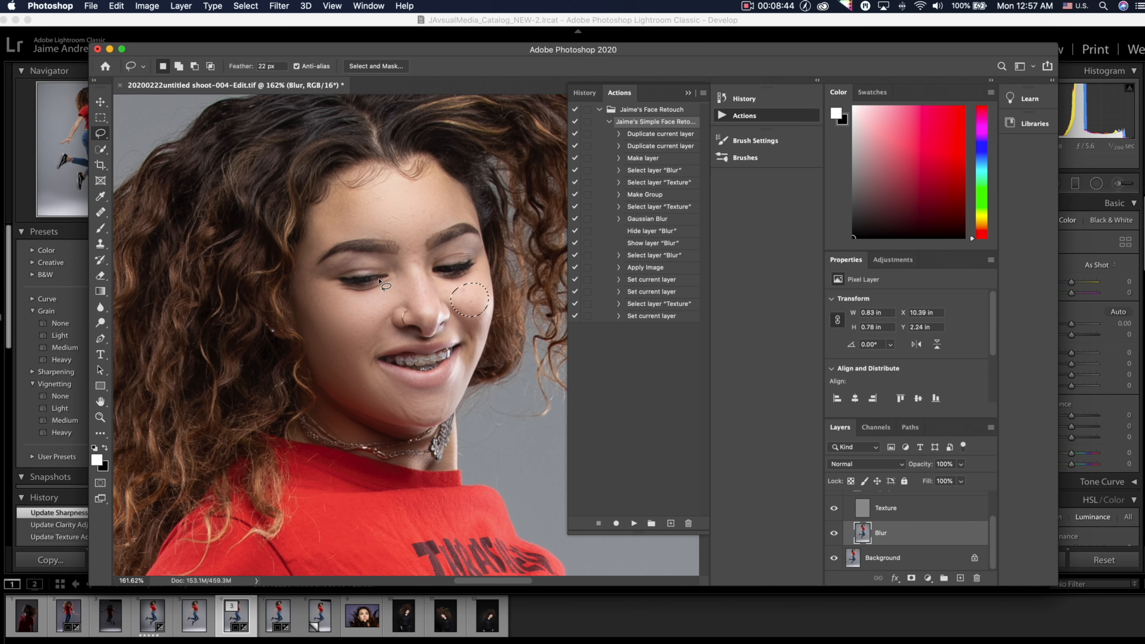
click(278, 6)
click(278, 20)
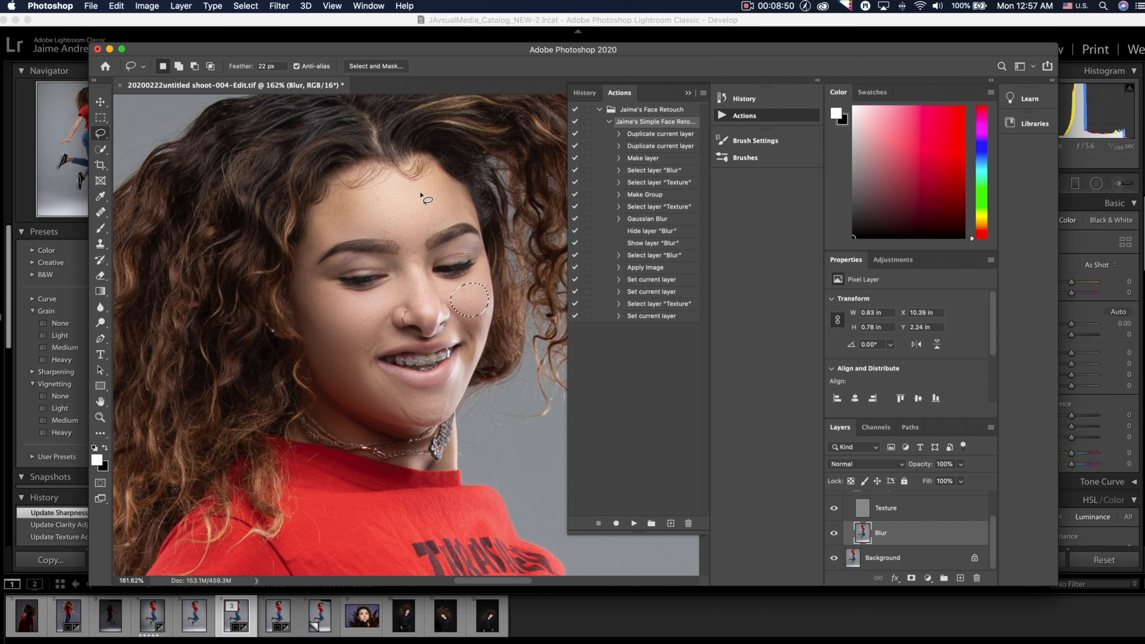
mouse_move(428, 180)
mouse_down()
mouse_move(466, 214)
mouse_move(431, 227)
mouse_move(417, 226)
mouse_move(428, 179)
mouse_up()
click(285, 6)
click(298, 19)
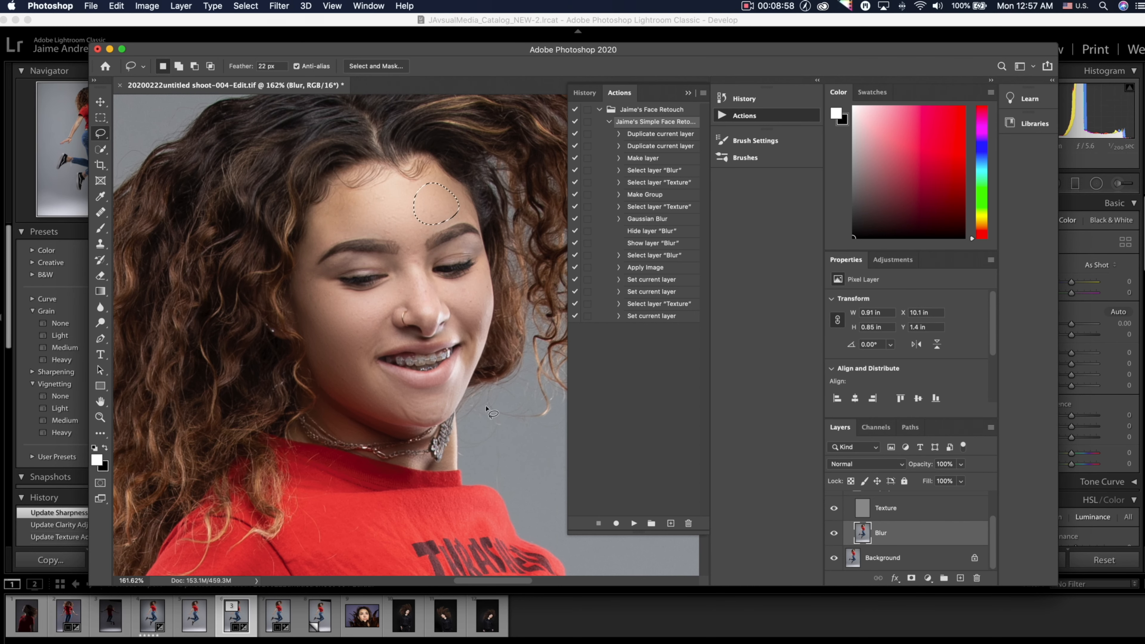
mouse_move(295, 283)
mouse_down()
mouse_move(297, 306)
mouse_move(329, 315)
mouse_move(337, 296)
mouse_move(296, 285)
mouse_up()
click(278, 7)
click(289, 21)
Remove the selection and use the Clone Stamp on the Texture layer to cover forehead blemishes with clean skin texture sampled nearby
click(920, 509)
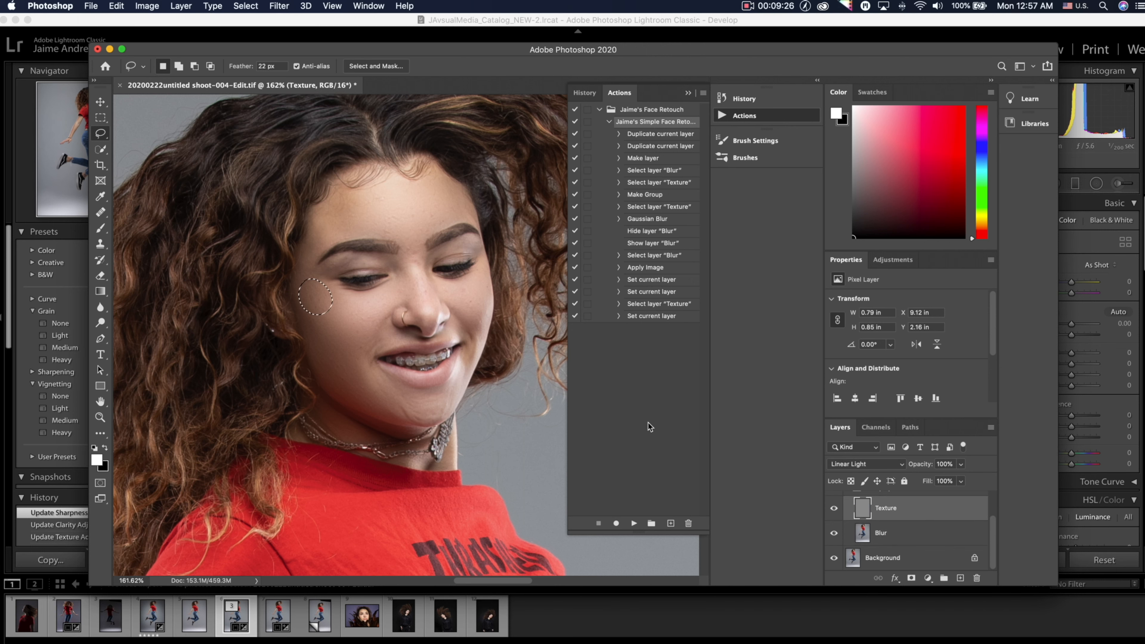
key(super+d)
scroll(928, 517, up, 1)
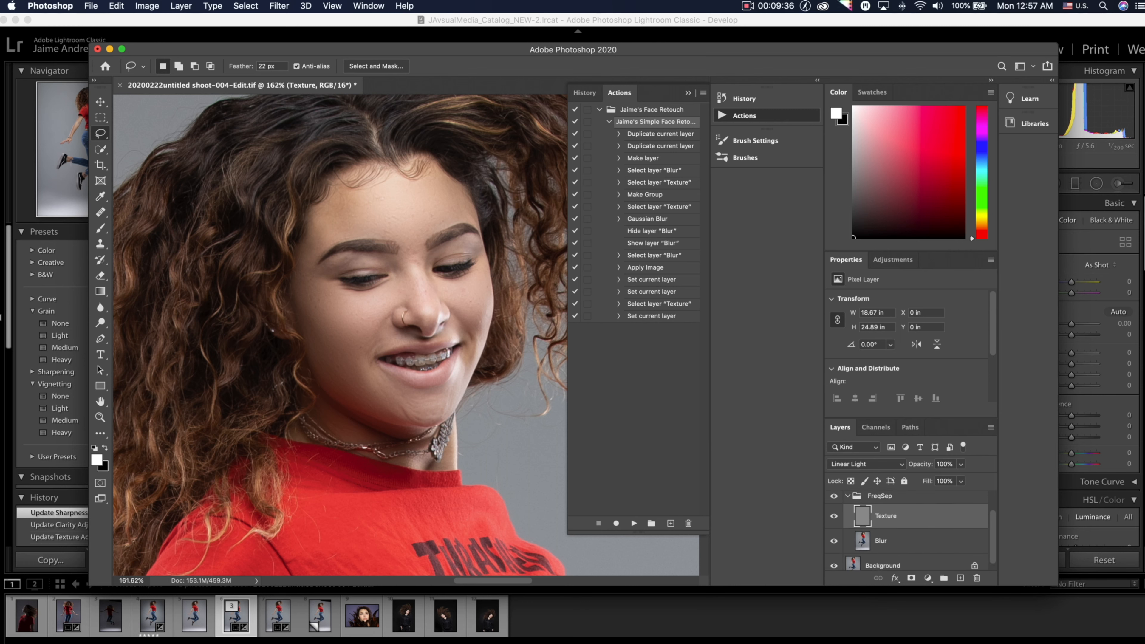
click(105, 246)
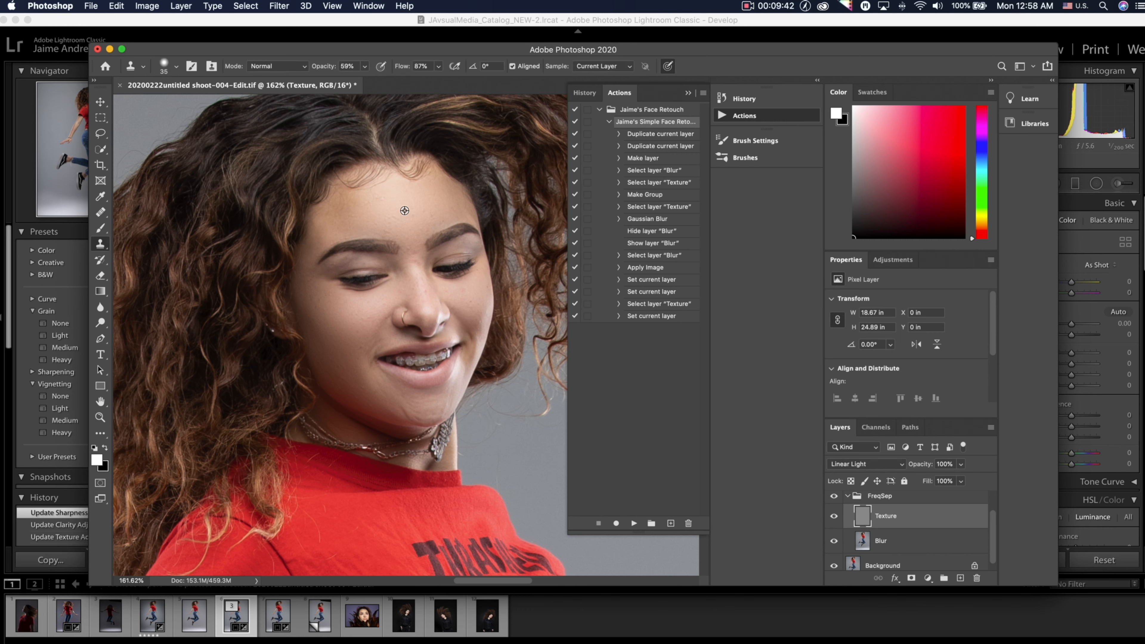
alt+click(402, 192)
scroll(393, 216, down, 3)
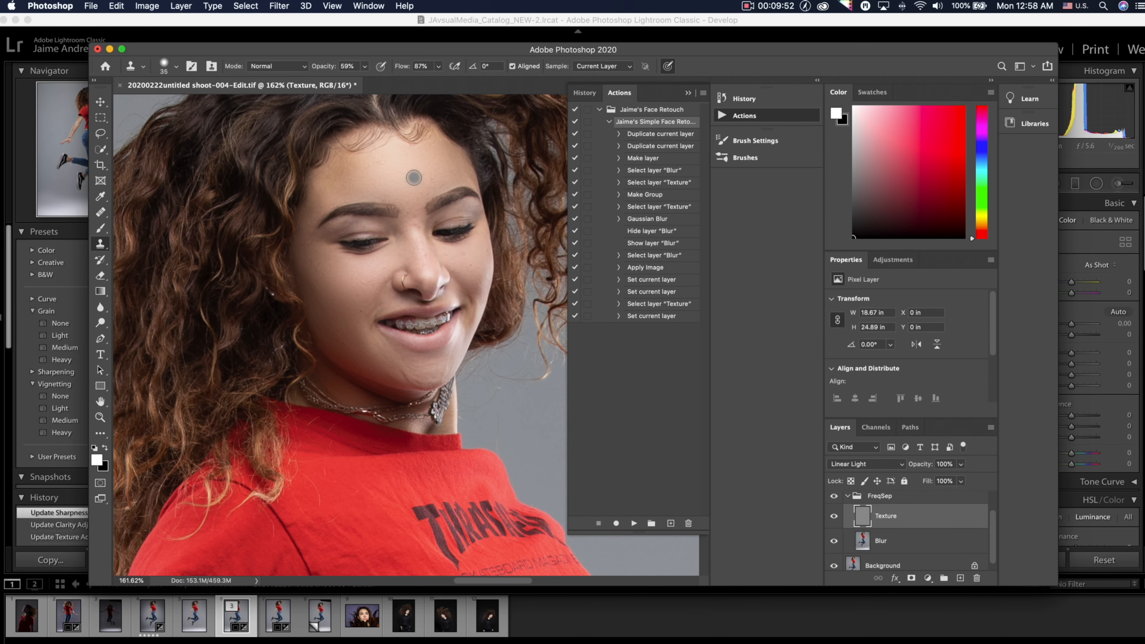
alt+click(404, 166)
click(430, 185)
click(414, 197)
click(407, 218)
click(417, 227)
alt+click(405, 170)
click(356, 182)
click(407, 165)
alt+click(416, 169)
Clone clean skin texture over the remaining blemishes beside the near eye, resampling from the cheek and forehead
alt+click(365, 269)
click(309, 243)
alt+click(333, 274)
alt+click(410, 173)
Select the Dodge&Burn layer and set the white Brush to a size of 40 px
scroll(895, 514, up, 1)
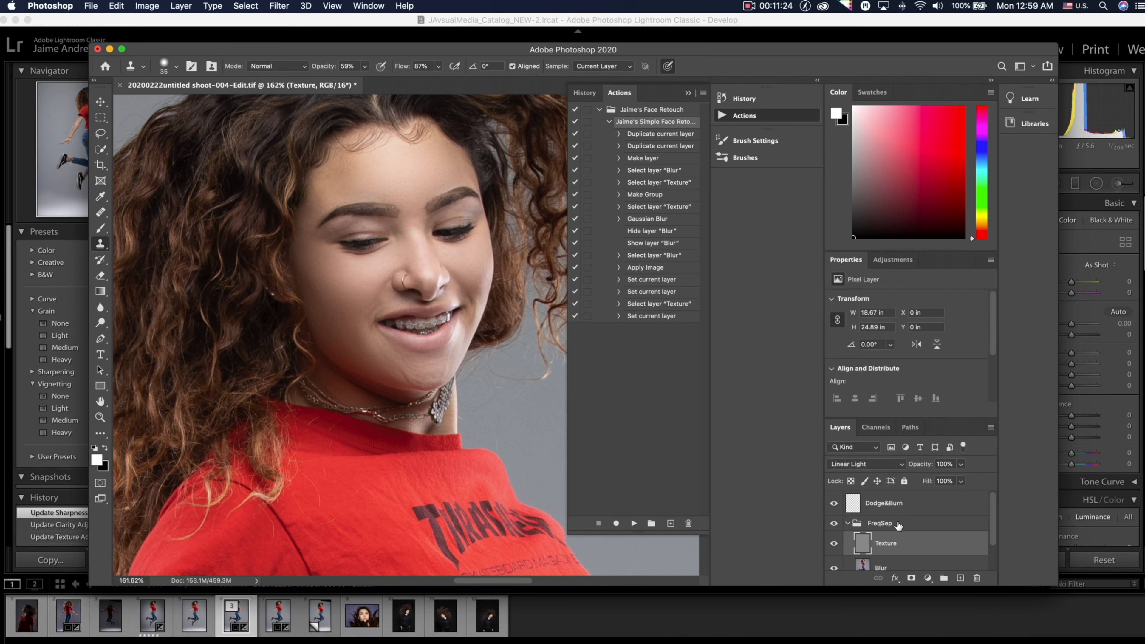
click(913, 498)
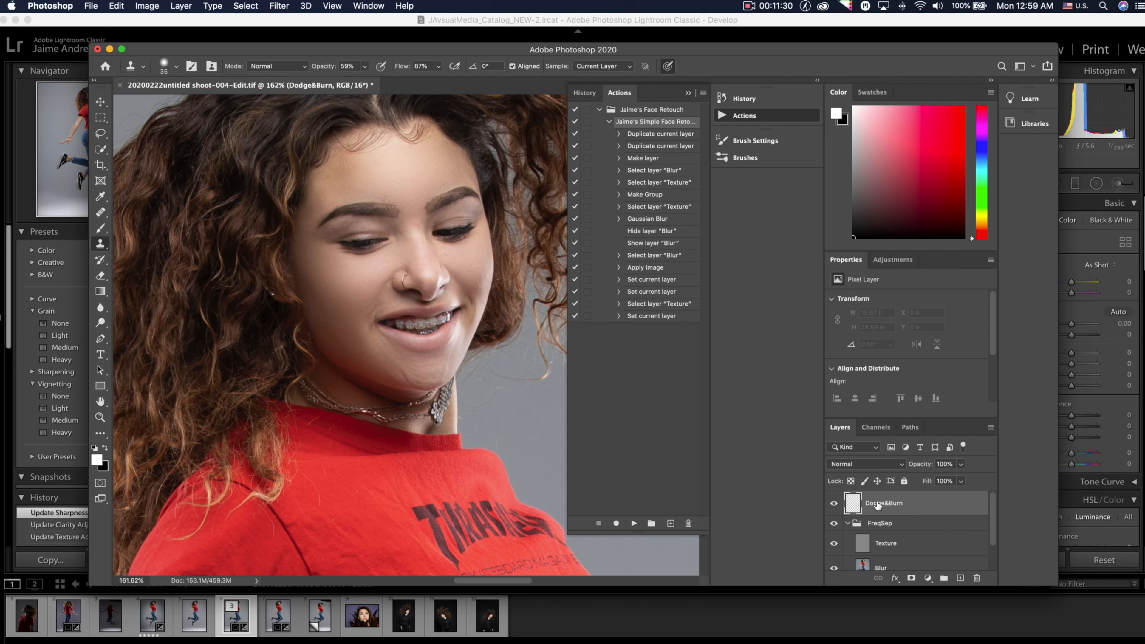
click(369, 260)
click(102, 229)
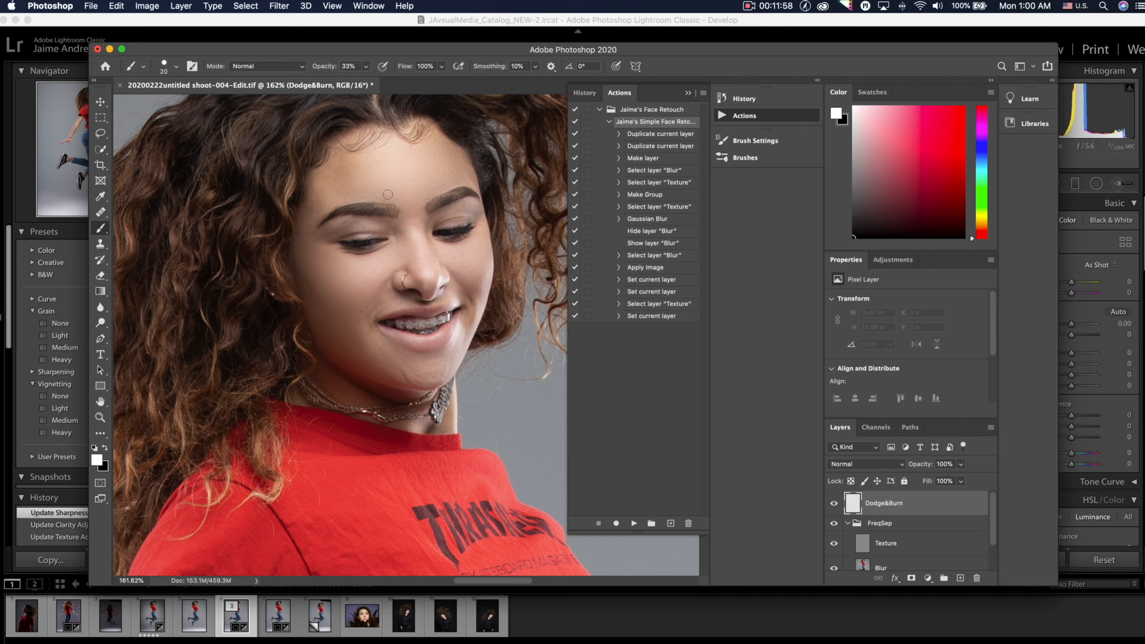
key(bracketright)
key(bracketright)
key(bracketright)
key(bracketright)
key(bracketright)
key(bracketright)
key(bracketright)
key(bracketright)
key(bracketright)
key(bracketright)
scroll(366, 145, right, 2)
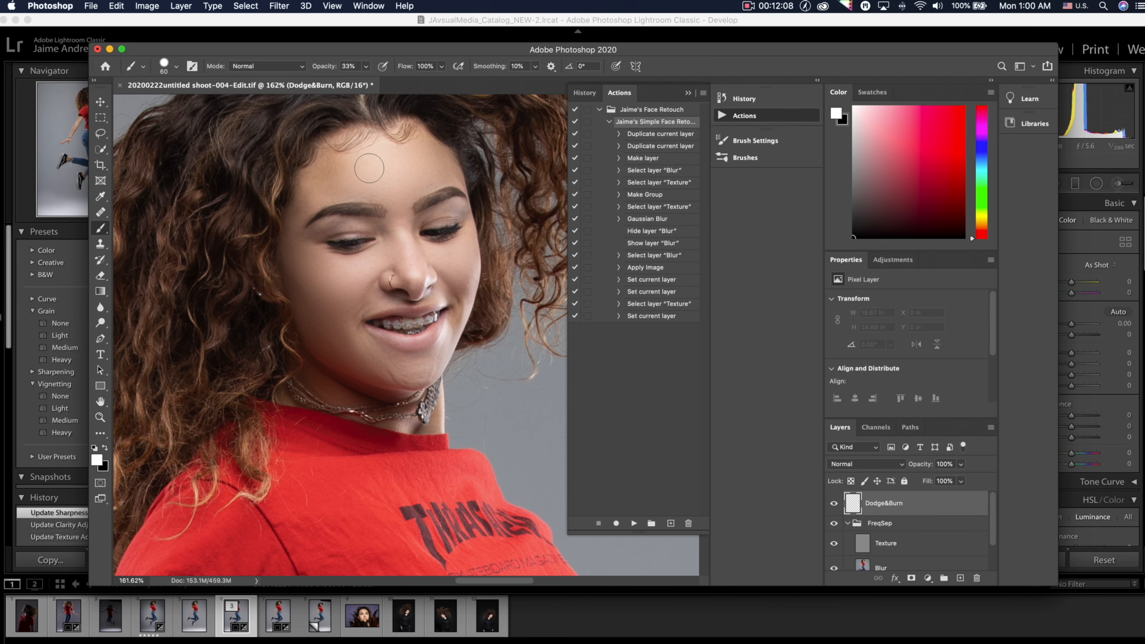
key(bracketleft)
key(bracketleft)
key(bracketleft)
key(bracketright)
scroll(370, 172, right, 2)
mouse_move(346, 173)
mouse_down()
mouse_move(390, 170)
mouse_move(356, 168)
mouse_move(366, 174)
mouse_up()
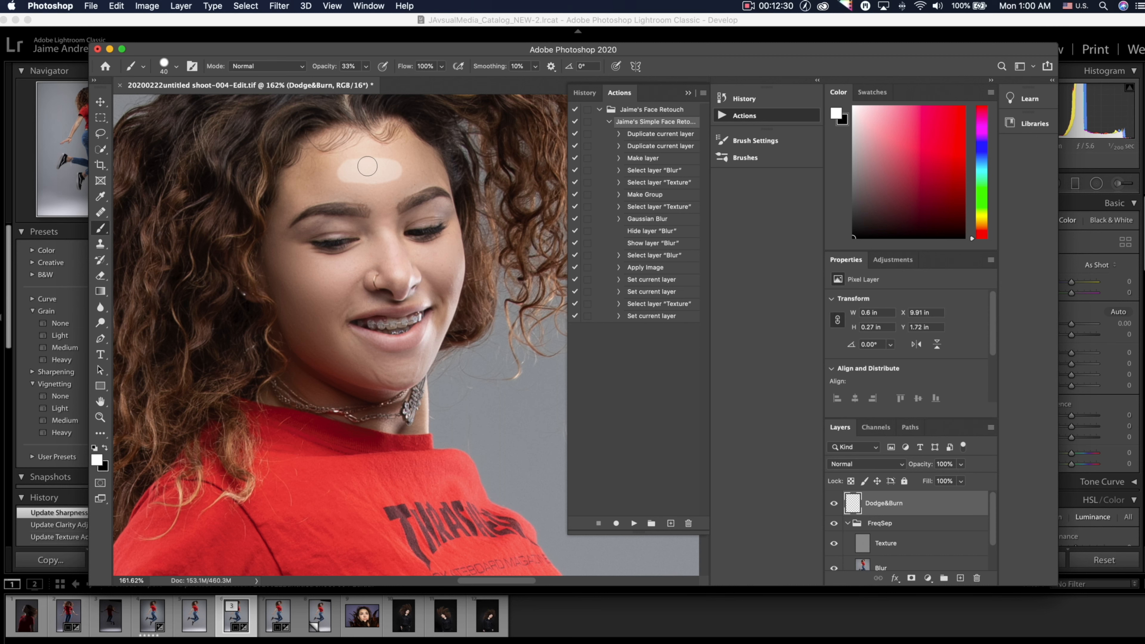
mouse_move(366, 167)
mouse_down()
mouse_move(335, 184)
mouse_move(372, 169)
mouse_move(371, 177)
mouse_up()
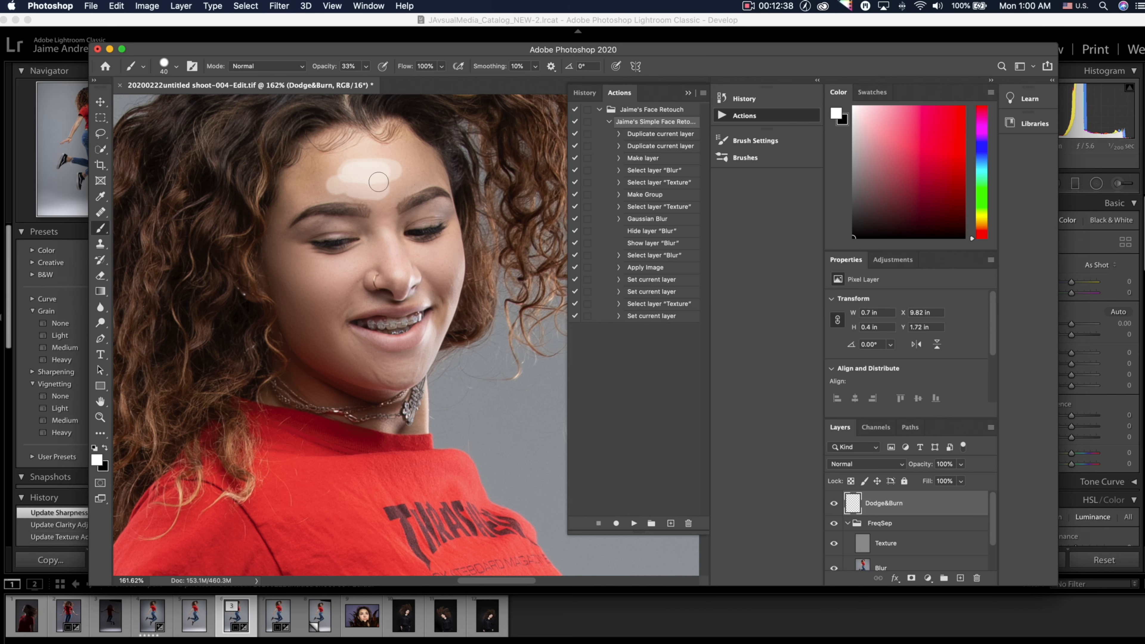
mouse_move(378, 193)
mouse_down()
mouse_move(381, 175)
mouse_move(371, 165)
mouse_move(361, 174)
mouse_up()
key(super+z)
key(super+z)
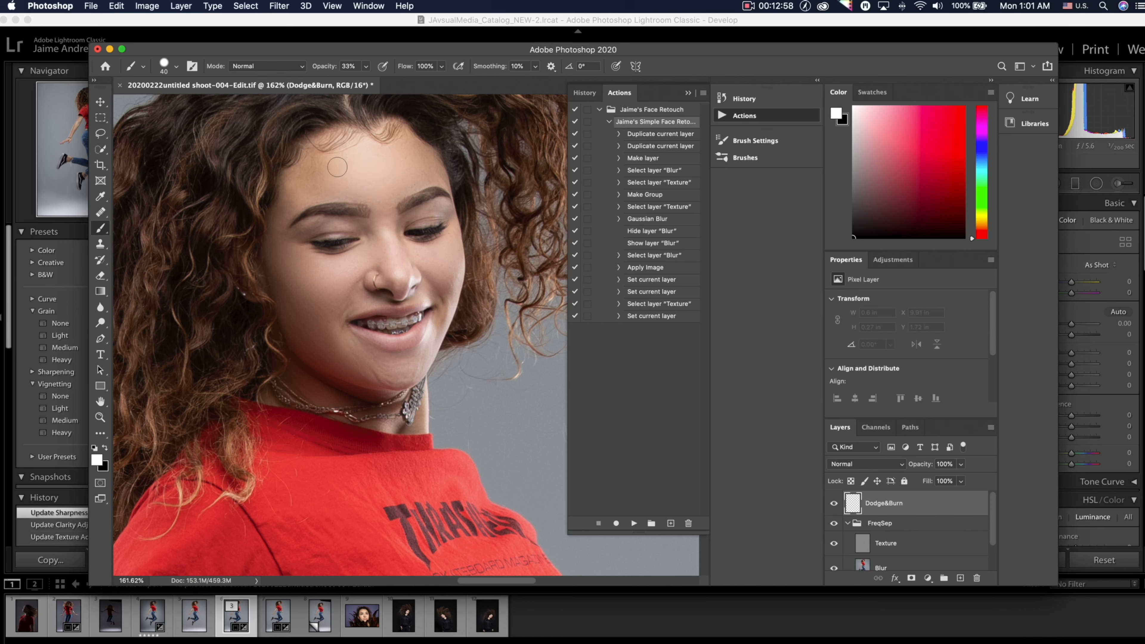
Paint white highlights on the central forehead, nose bridge and chin, then on both cheeks with a 30 px brush
mouse_move(343, 163)
mouse_down()
mouse_move(402, 155)
mouse_move(336, 166)
mouse_move(375, 196)
mouse_move(408, 160)
mouse_move(387, 197)
mouse_move(408, 162)
mouse_move(344, 166)
mouse_move(375, 175)
mouse_move(395, 277)
mouse_up()
mouse_move(403, 372)
mouse_down()
mouse_move(412, 371)
mouse_move(401, 376)
mouse_up()
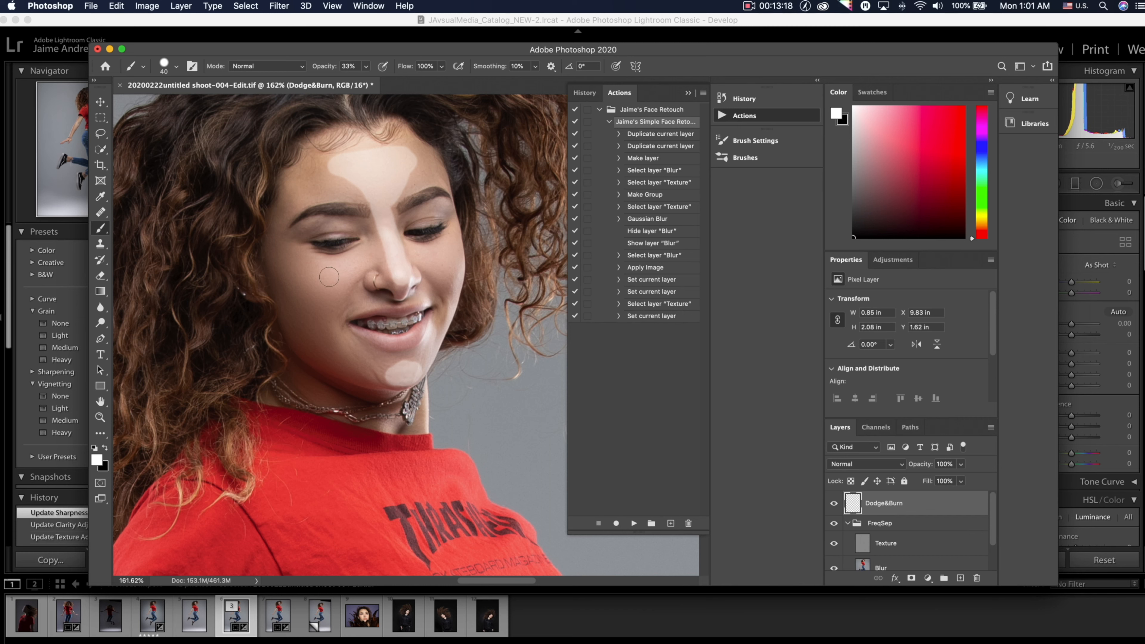
key(bracketleft)
mouse_move(317, 268)
mouse_down()
mouse_move(350, 269)
mouse_move(328, 292)
mouse_move(312, 270)
mouse_move(326, 274)
mouse_up()
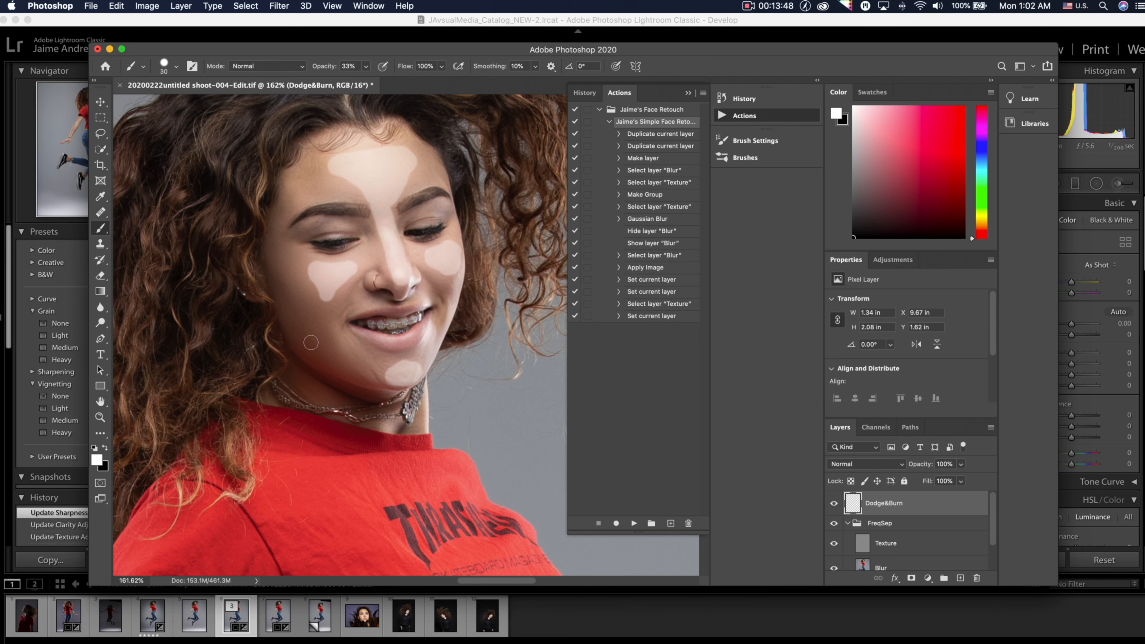
Paint white highlights under the outer ends of both eyebrows, then on both lips with a 20 px brush
drag(304, 227, 297, 233)
drag(440, 208, 448, 208)
key(bracketleft)
key(bracketleft)
drag(415, 336, 395, 343)
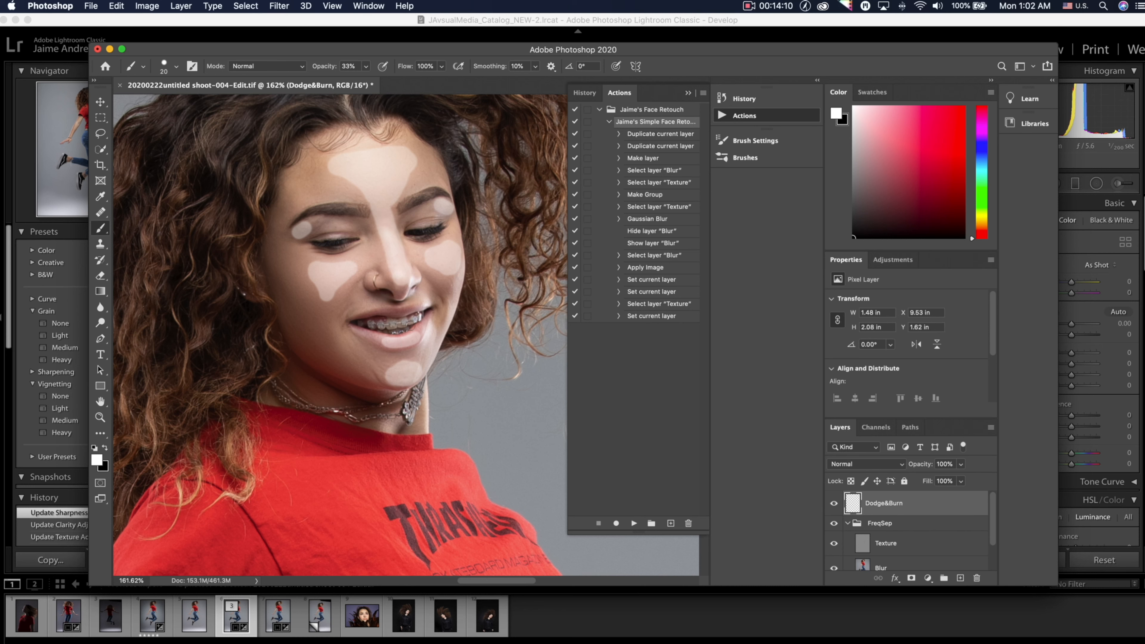
drag(412, 310, 386, 312)
Switch the brush to black at 60 px and shade around the forehead along the hairline, redoing the first stroke
key(x)
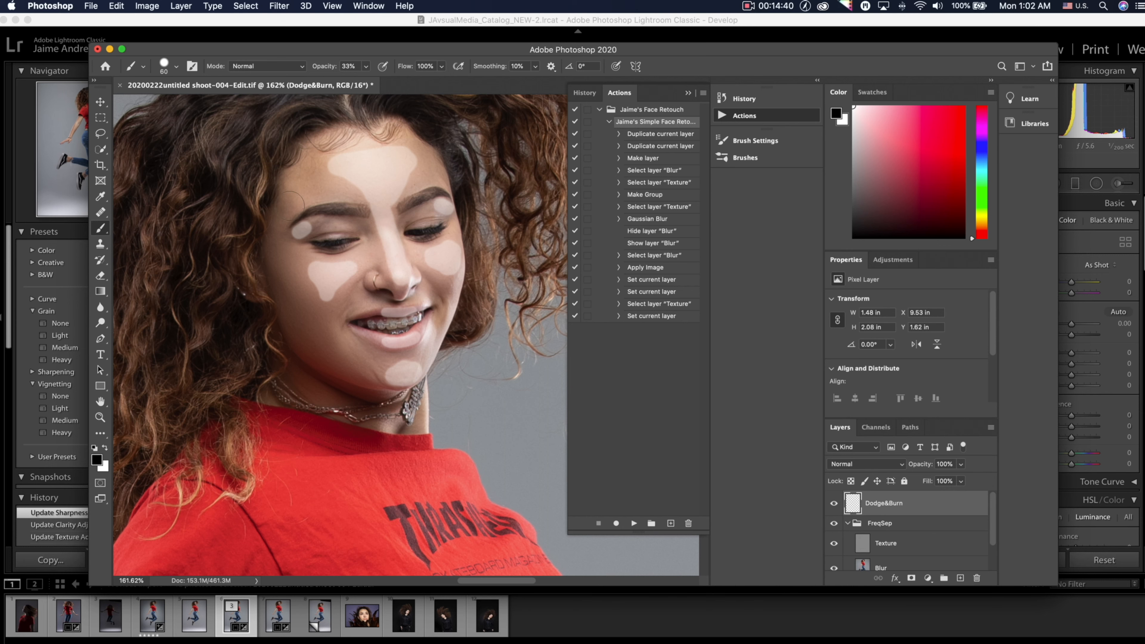
mouse_move(289, 165)
mouse_down()
mouse_move(324, 137)
mouse_move(275, 191)
mouse_move(260, 265)
mouse_move(301, 164)
mouse_move(337, 142)
mouse_up()
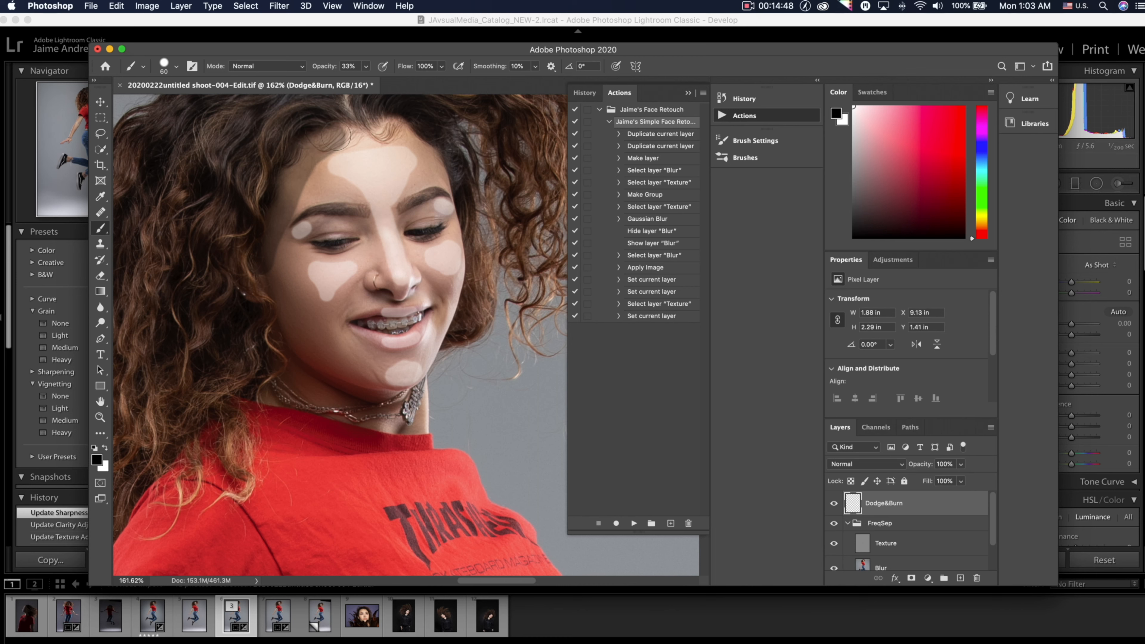
key(super+z)
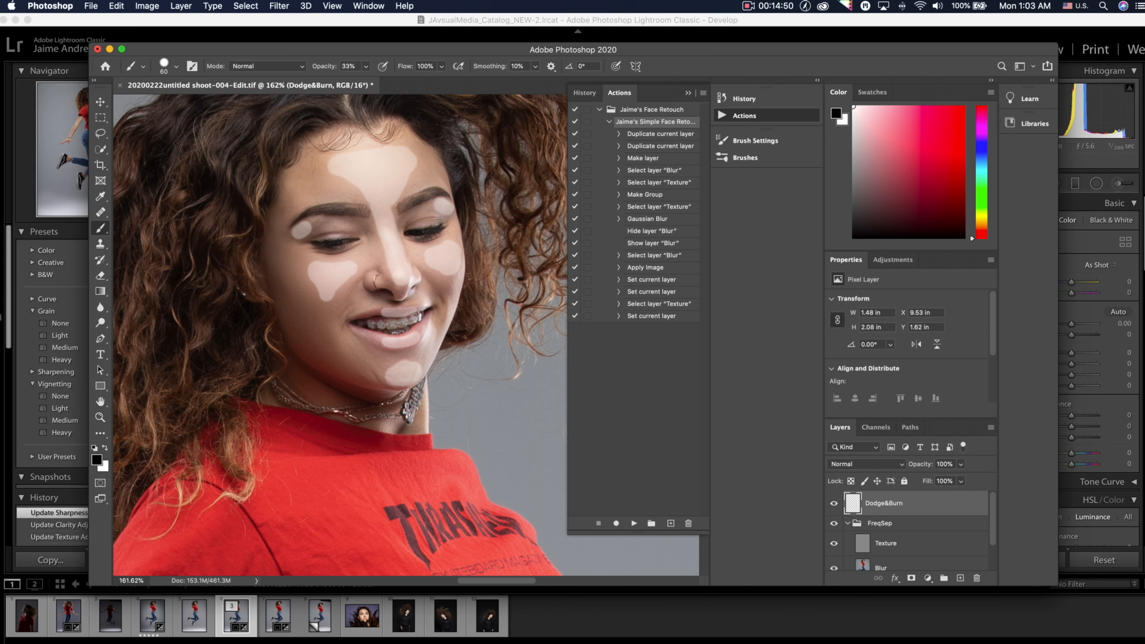
mouse_move(336, 135)
mouse_down()
mouse_move(294, 150)
mouse_move(264, 206)
mouse_move(256, 257)
mouse_move(271, 318)
mouse_move(278, 210)
mouse_move(309, 189)
mouse_move(361, 112)
mouse_move(393, 116)
mouse_move(377, 125)
mouse_move(416, 140)
mouse_move(449, 189)
mouse_up()
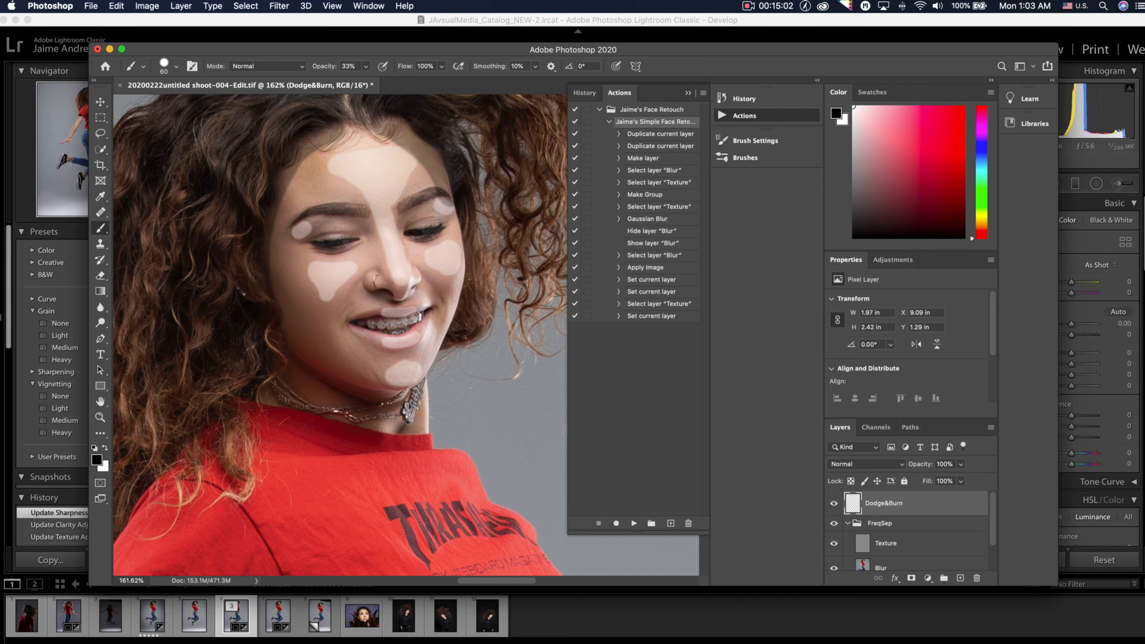
Paint black contour shading beneath both cheekbones and along the jawline
mouse_move(473, 271)
mouse_down()
mouse_move(445, 302)
mouse_move(472, 270)
mouse_up()
mouse_move(279, 283)
mouse_down()
mouse_move(331, 318)
mouse_move(268, 274)
mouse_up()
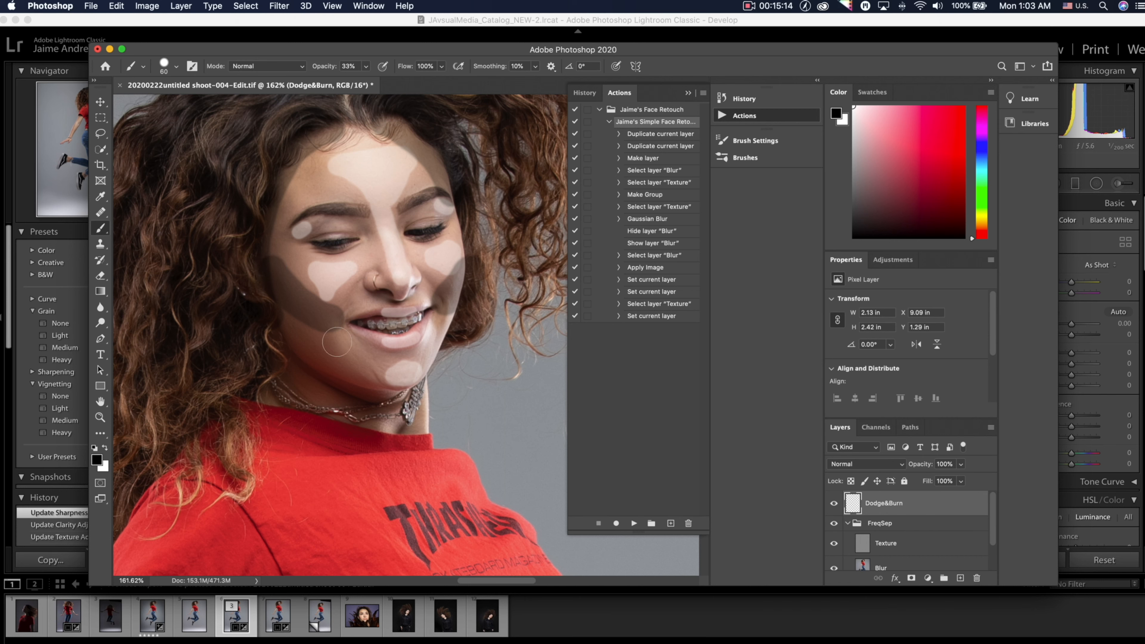
mouse_move(276, 332)
mouse_down()
mouse_move(331, 378)
mouse_move(385, 390)
mouse_up()
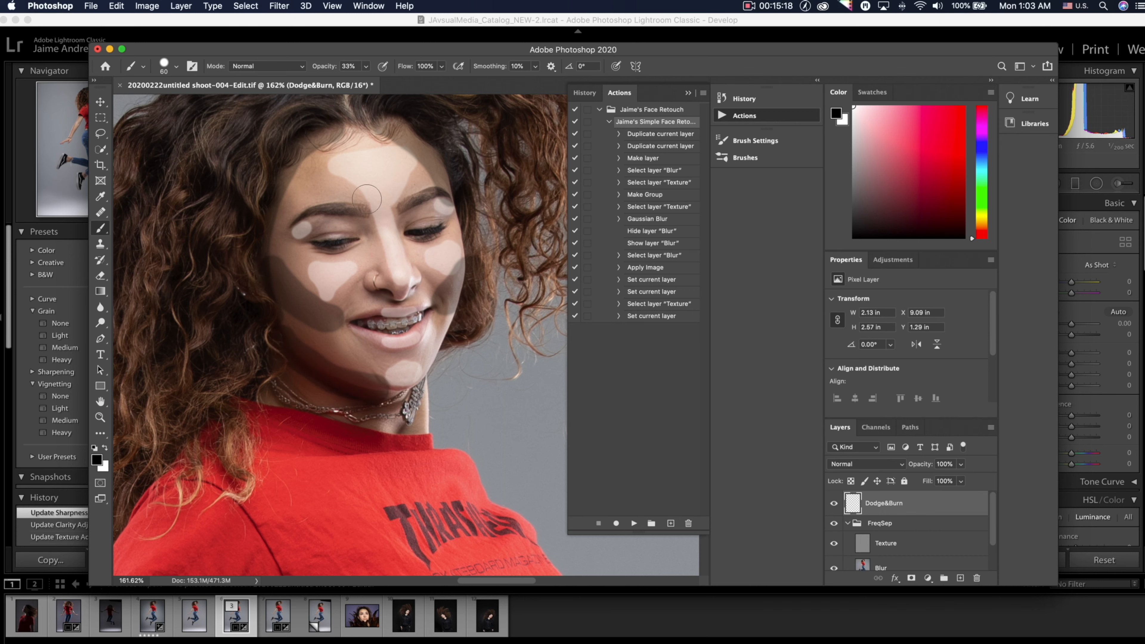
Shade the inner eye corners and the sides of the nose in black, reducing the brush to 30 px and finally 15 px
key(bracketleft)
key(bracketleft)
key(bracketleft)
mouse_move(356, 222)
mouse_down()
mouse_move(365, 235)
mouse_move(406, 217)
mouse_move(400, 229)
mouse_up()
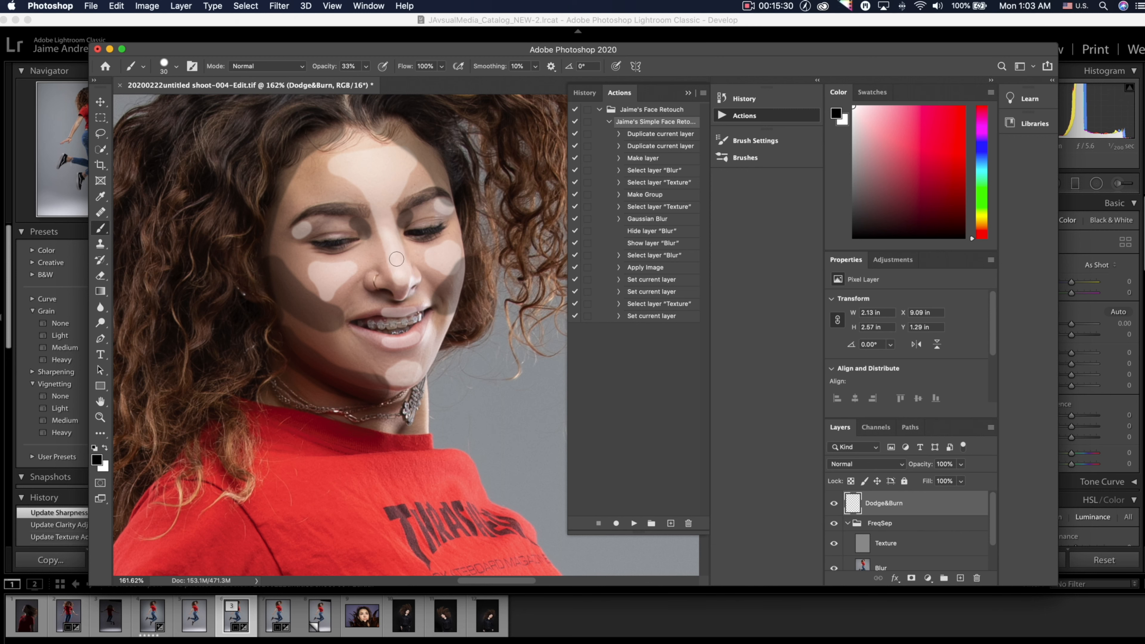
key(bracketleft)
key(bracketleft)
key(bracketleft)
drag(377, 242, 387, 280)
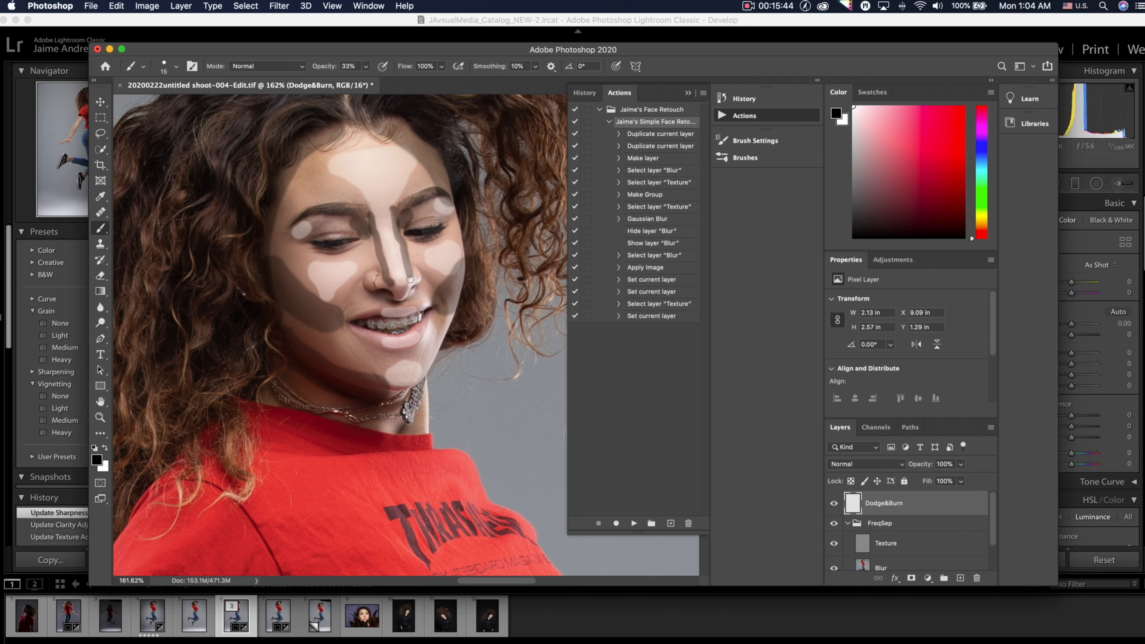
Paint black shading beneath the lower lip and beside the outer corners of both eyes with a 25 px brush
scroll(415, 285, down, 3)
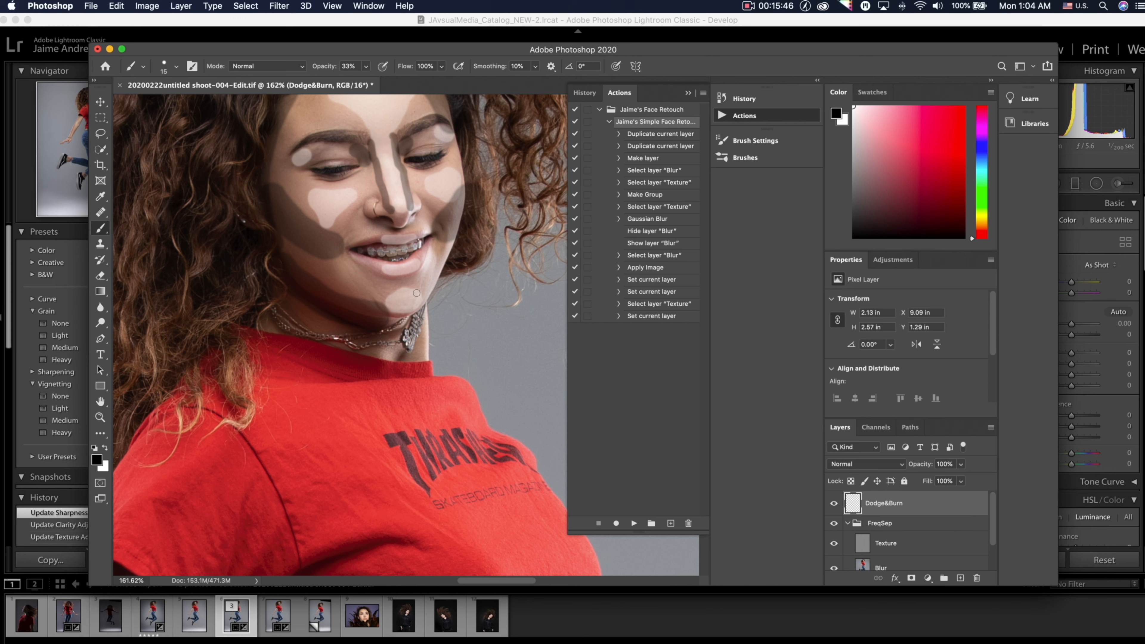
key(bracketright)
drag(390, 284, 419, 277)
scroll(358, 254, up, 5)
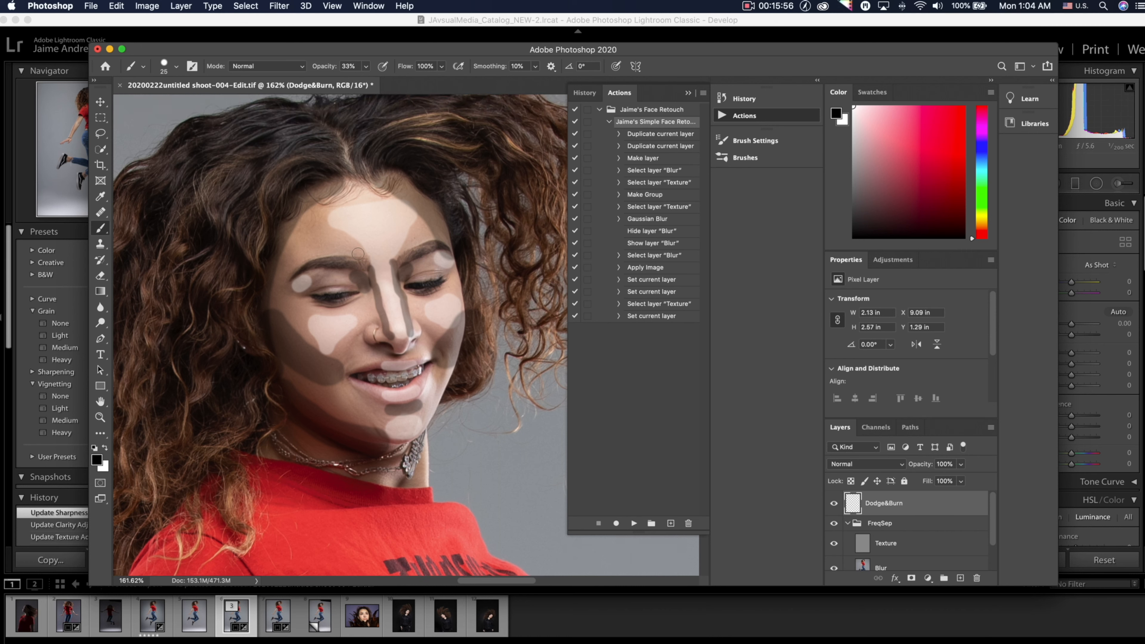
scroll(358, 254, down, 1)
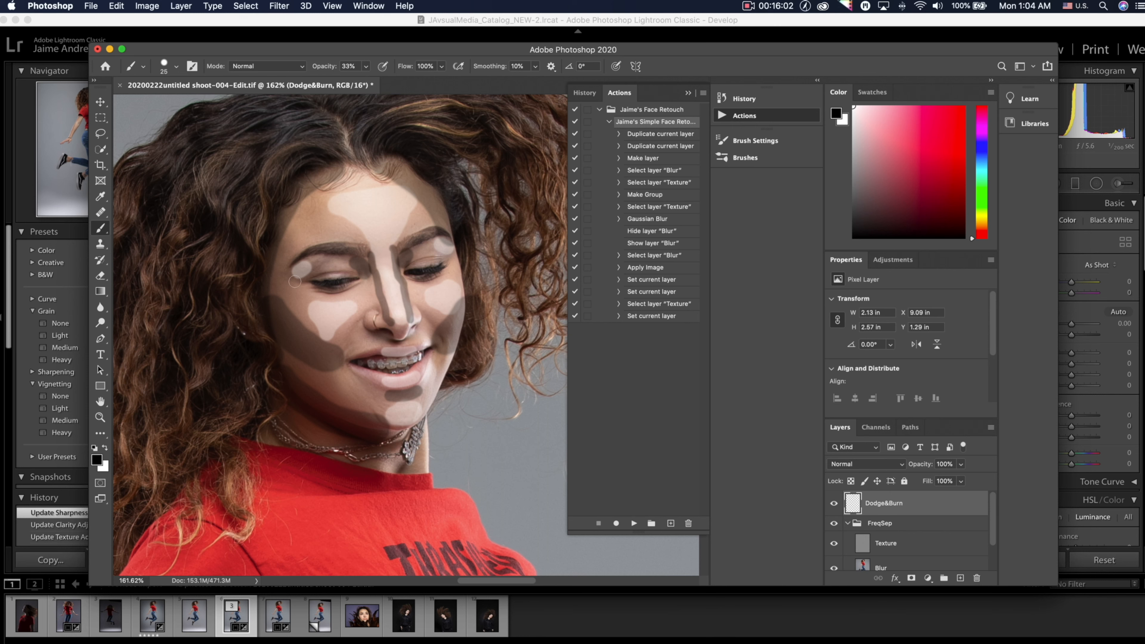
mouse_move(297, 281)
mouse_down()
mouse_move(278, 281)
mouse_move(288, 280)
mouse_move(276, 266)
mouse_move(276, 278)
mouse_up()
click(453, 260)
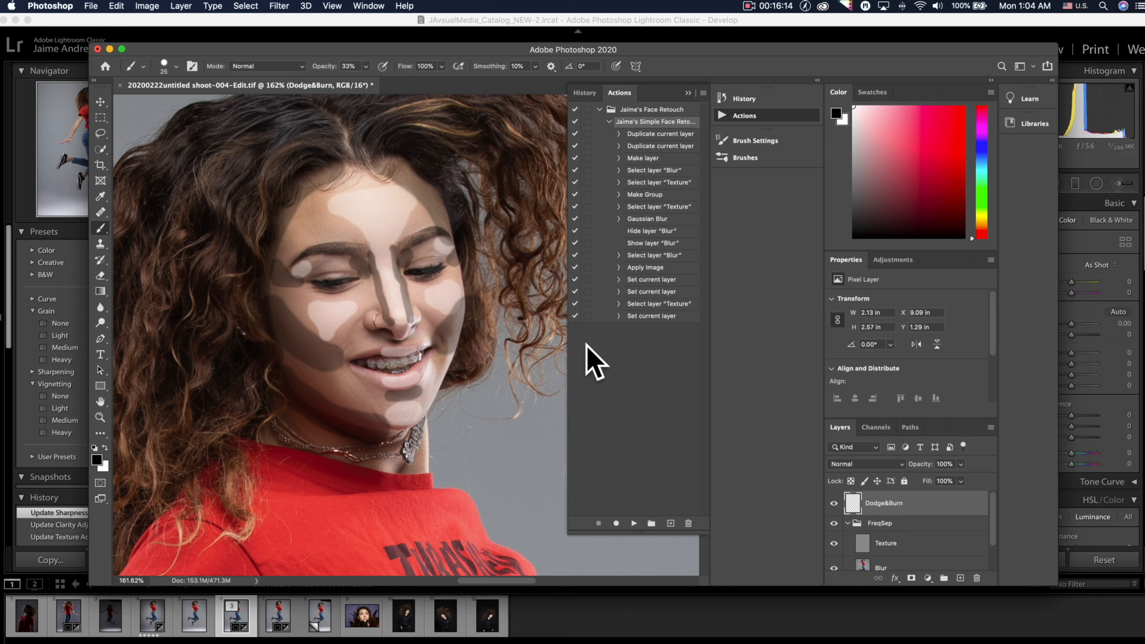
Set the Dodge&Burn layer's blend mode to Soft Light and apply a Gaussian Blur with a 19.0-pixel radius
click(903, 470)
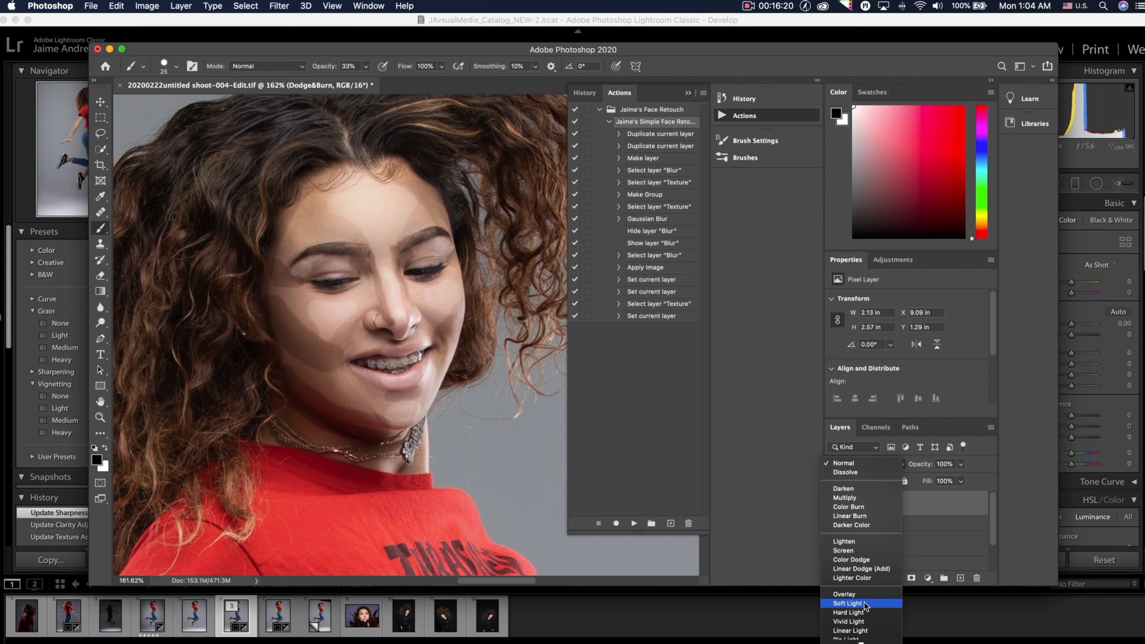
click(848, 604)
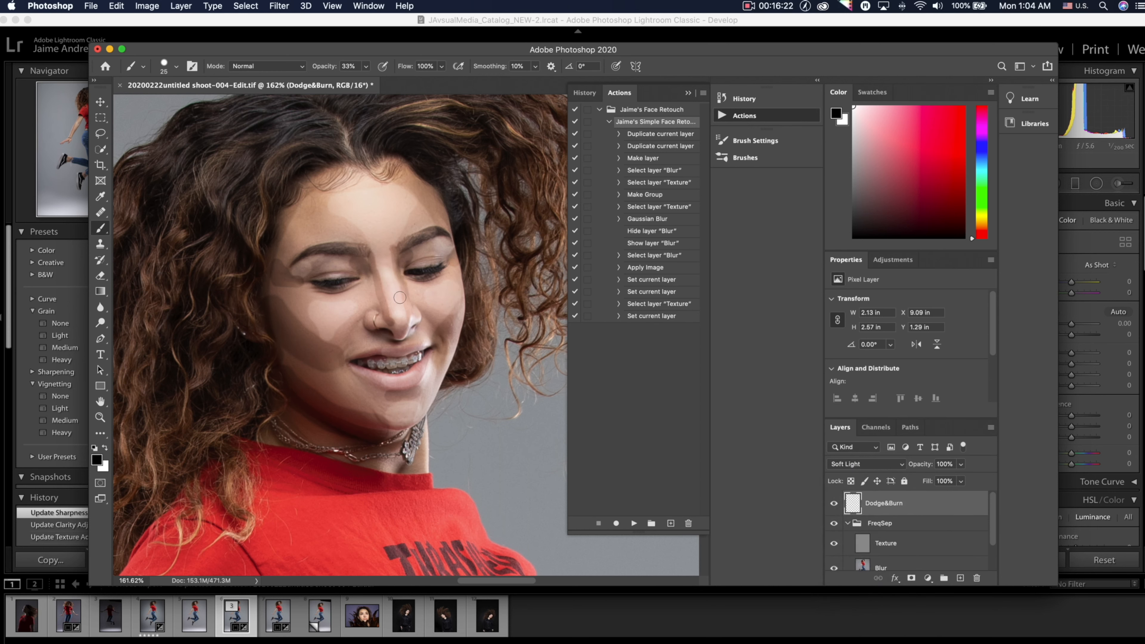
click(274, 6)
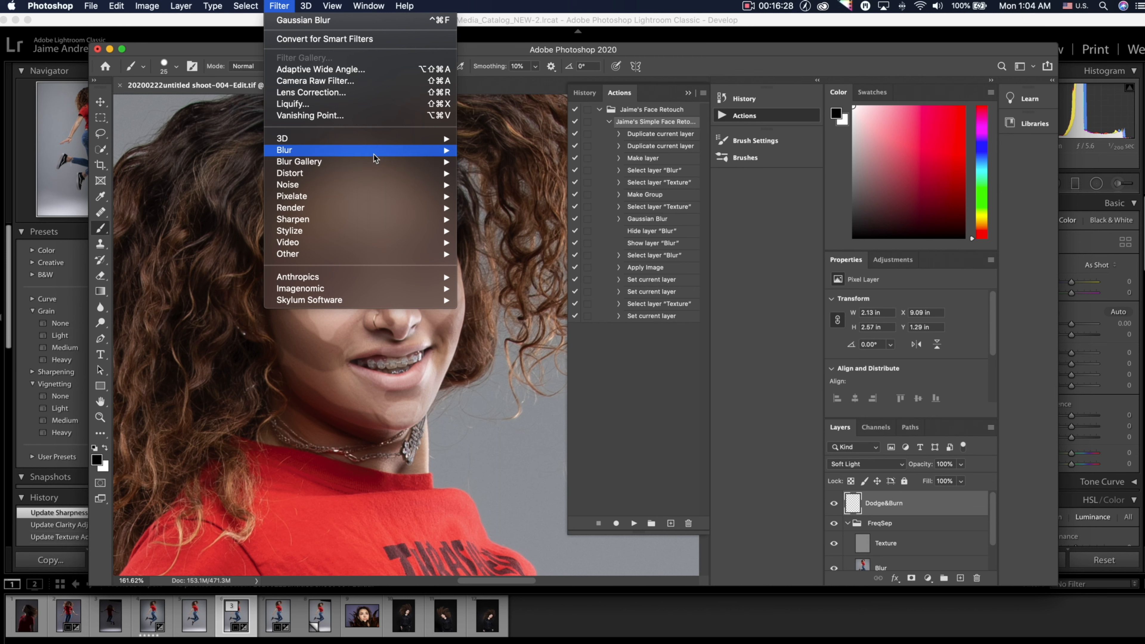
mouse_move(377, 153)
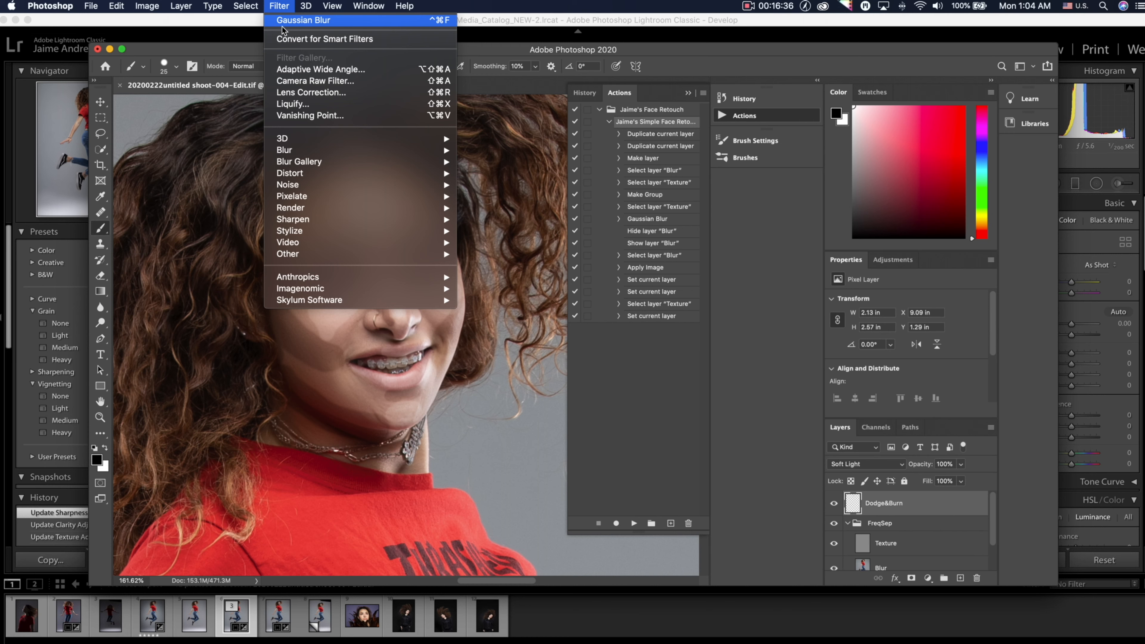
mouse_move(341, 153)
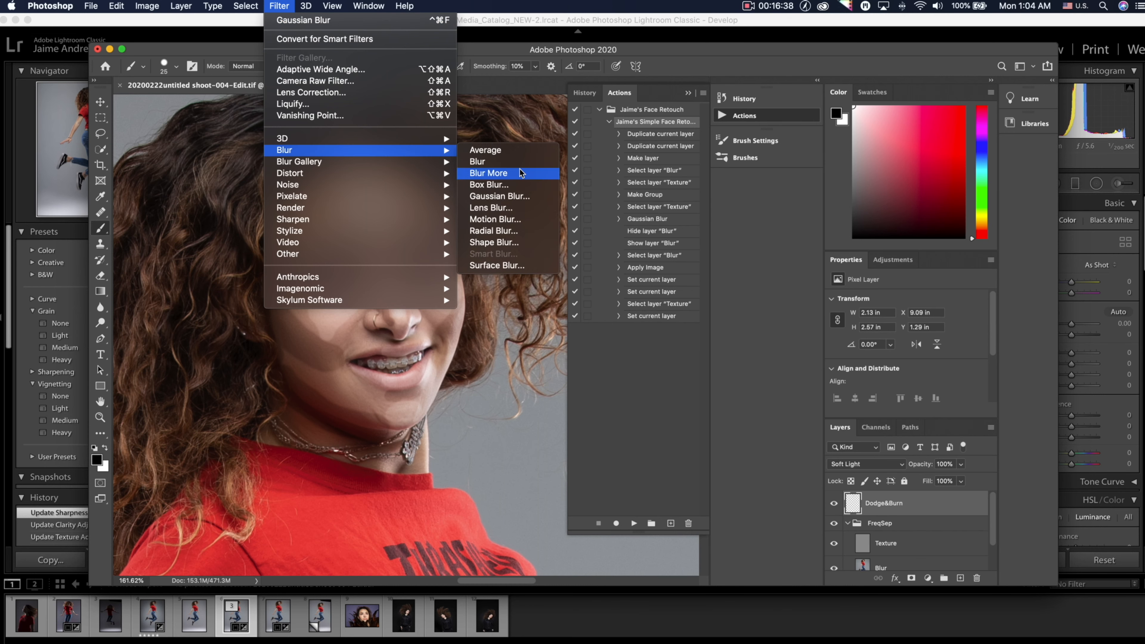
click(521, 197)
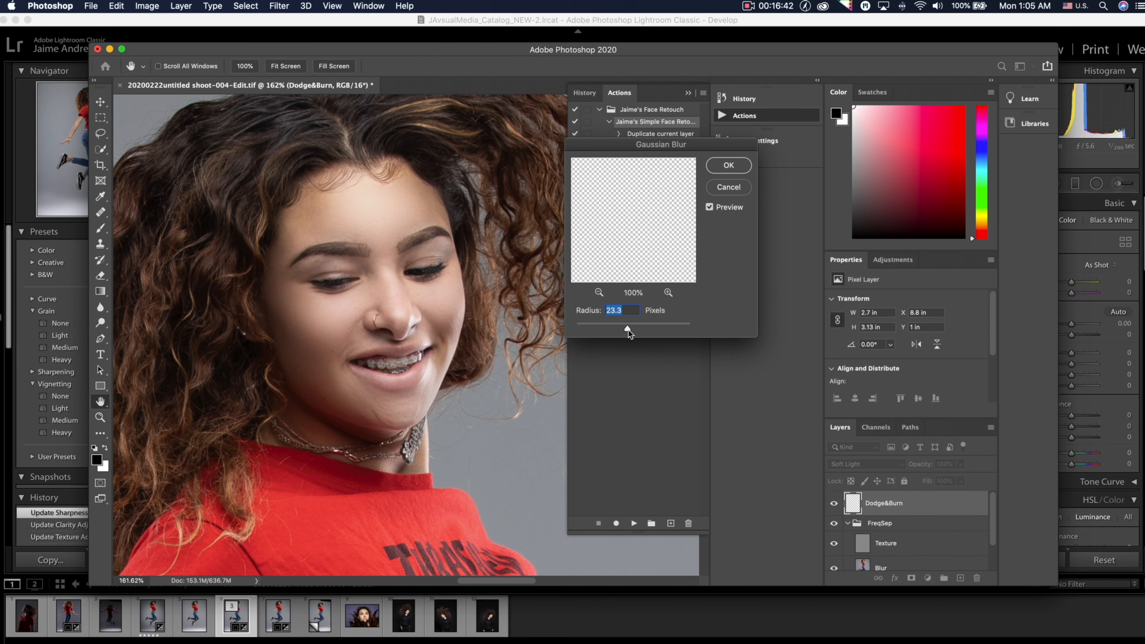
drag(625, 329, 608, 331)
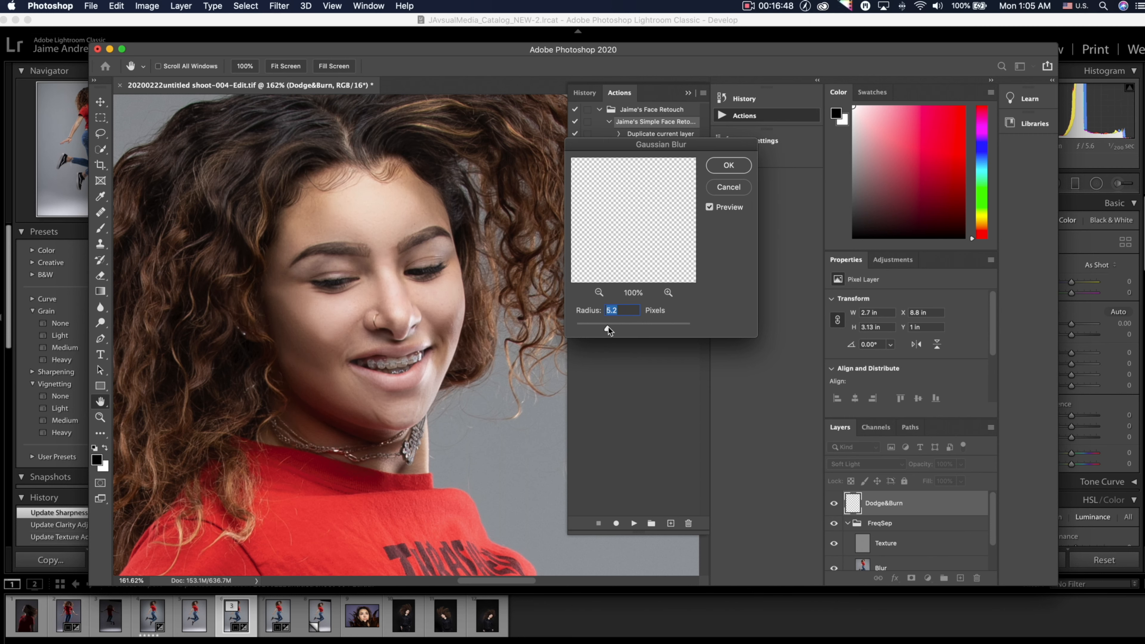
drag(624, 330, 627, 330)
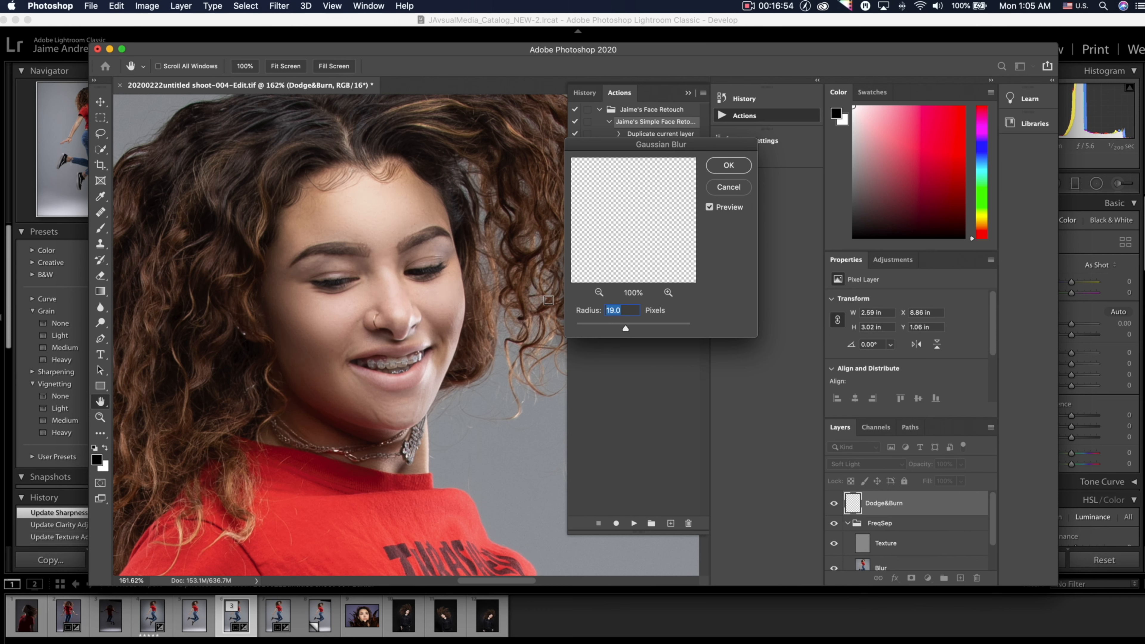
click(727, 164)
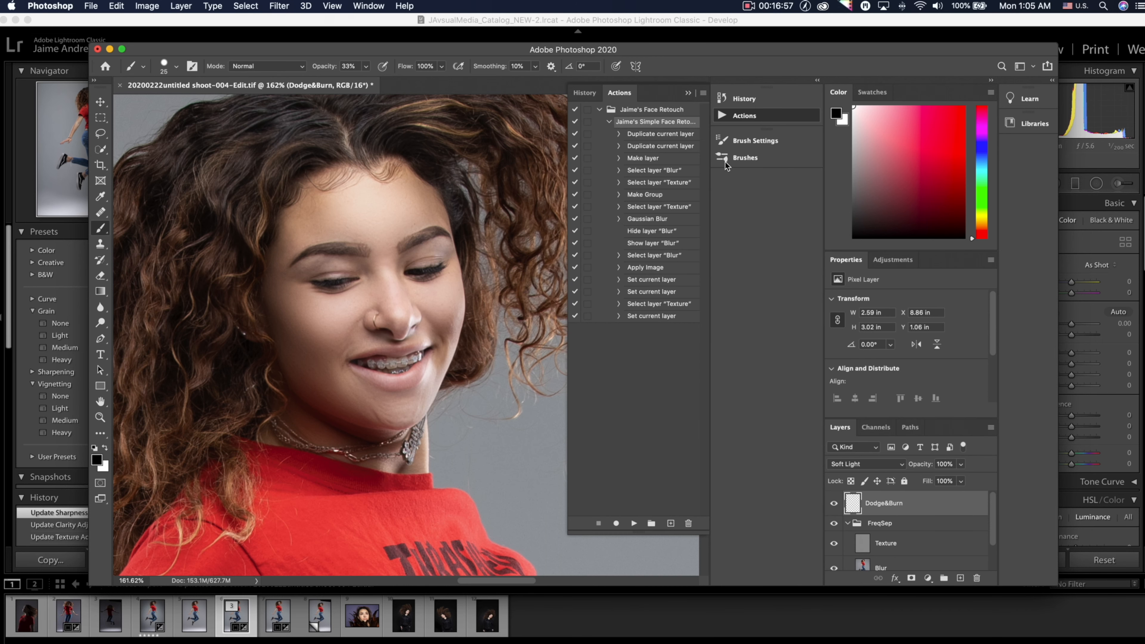
Toggle the Dodge&Burn layer's visibility to compare the face up close with and without the contouring
click(834, 505)
click(834, 504)
click(834, 505)
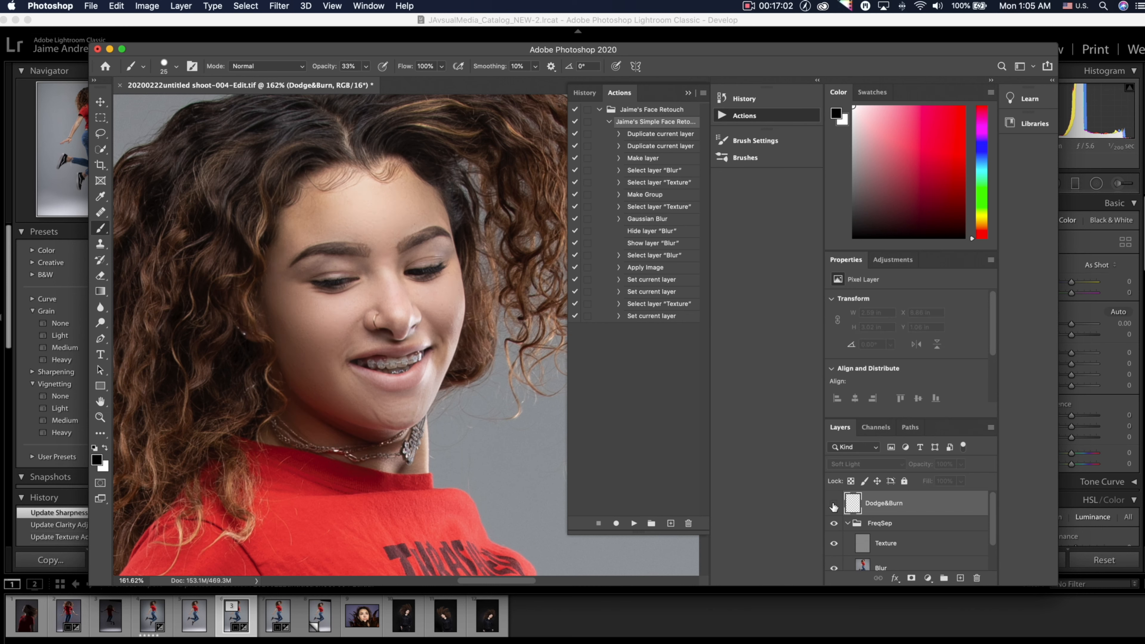
click(833, 505)
click(834, 504)
click(834, 504)
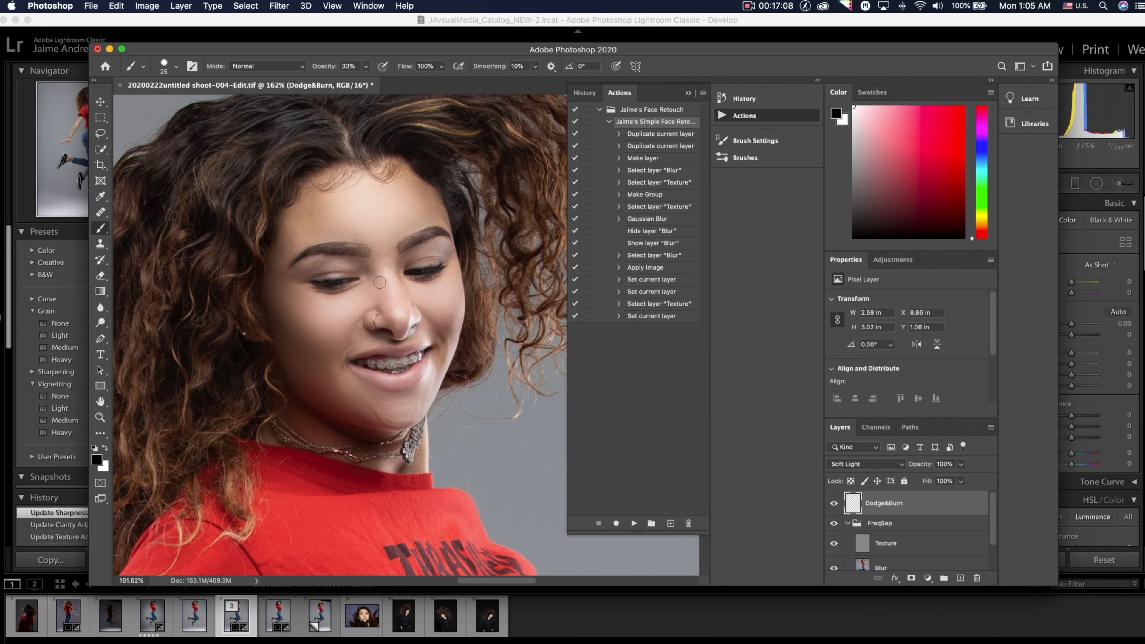
Compare the whole figure with the Dodge&Burn layer hidden and shown
scroll(301, 290, down, 6)
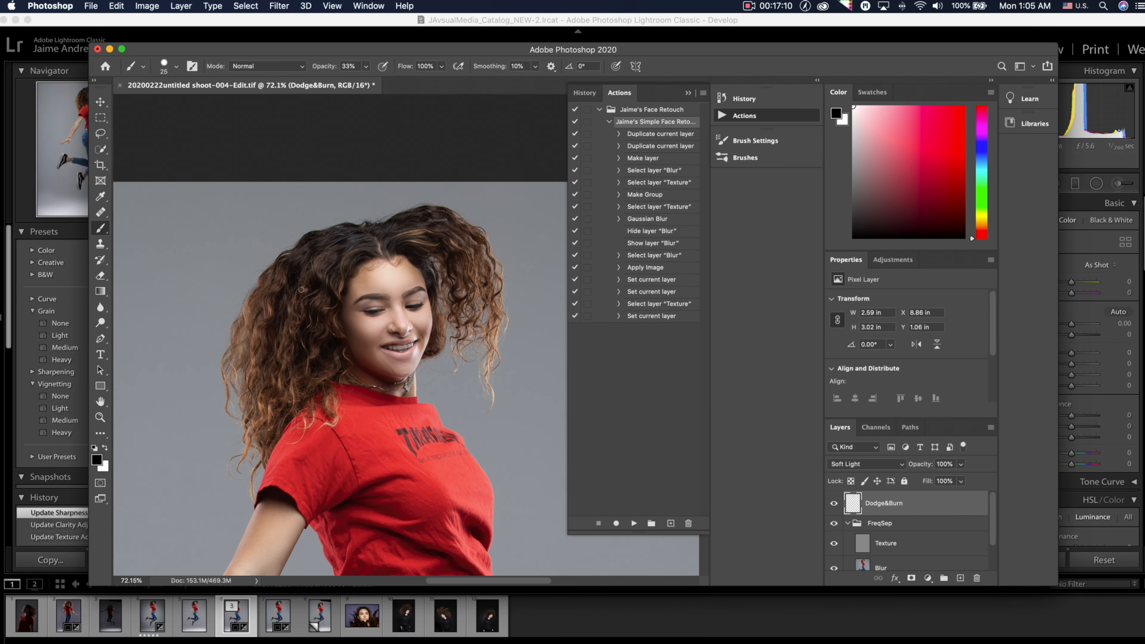
scroll(301, 290, down, 3)
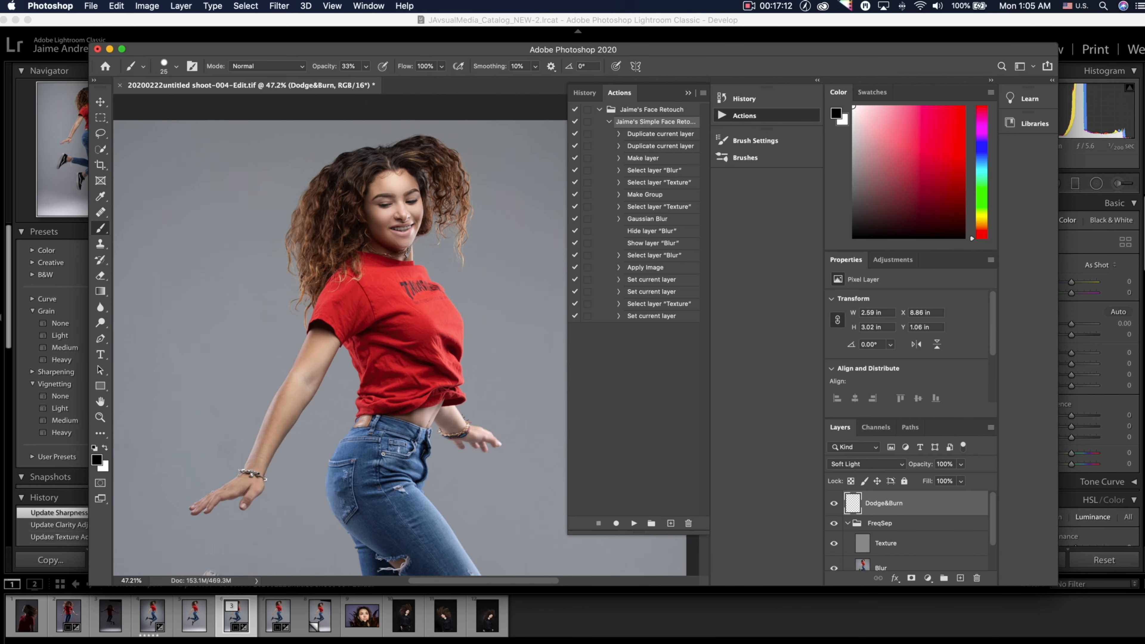
scroll(301, 290, down, 3)
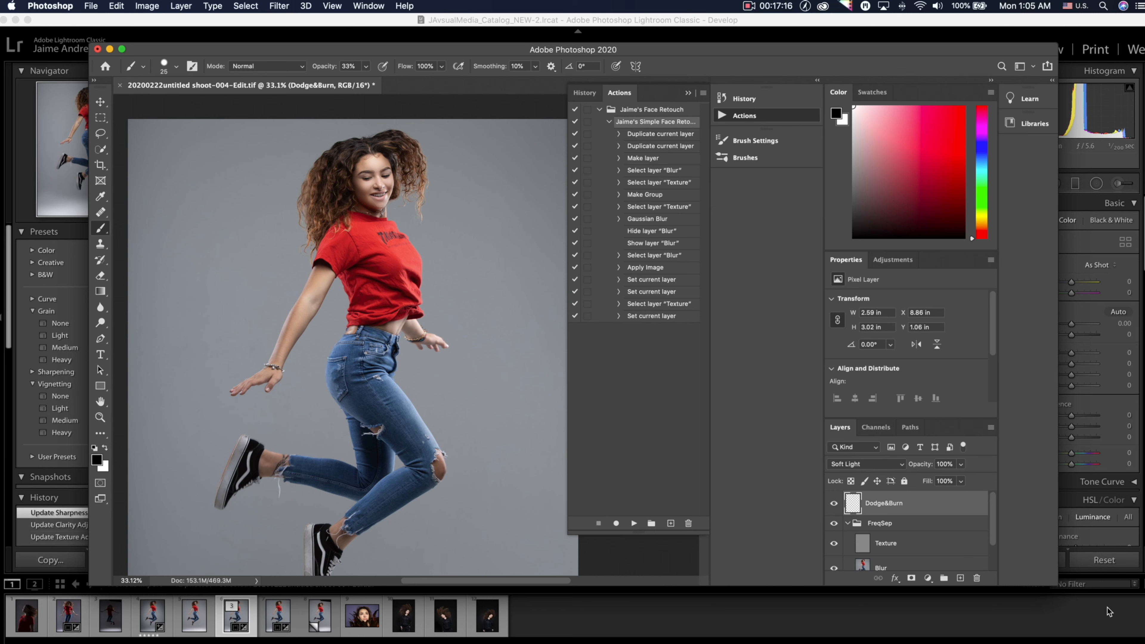
click(836, 509)
click(836, 508)
click(836, 508)
click(836, 509)
Set the Dodge&Burn layer's opacity to 92%
click(960, 465)
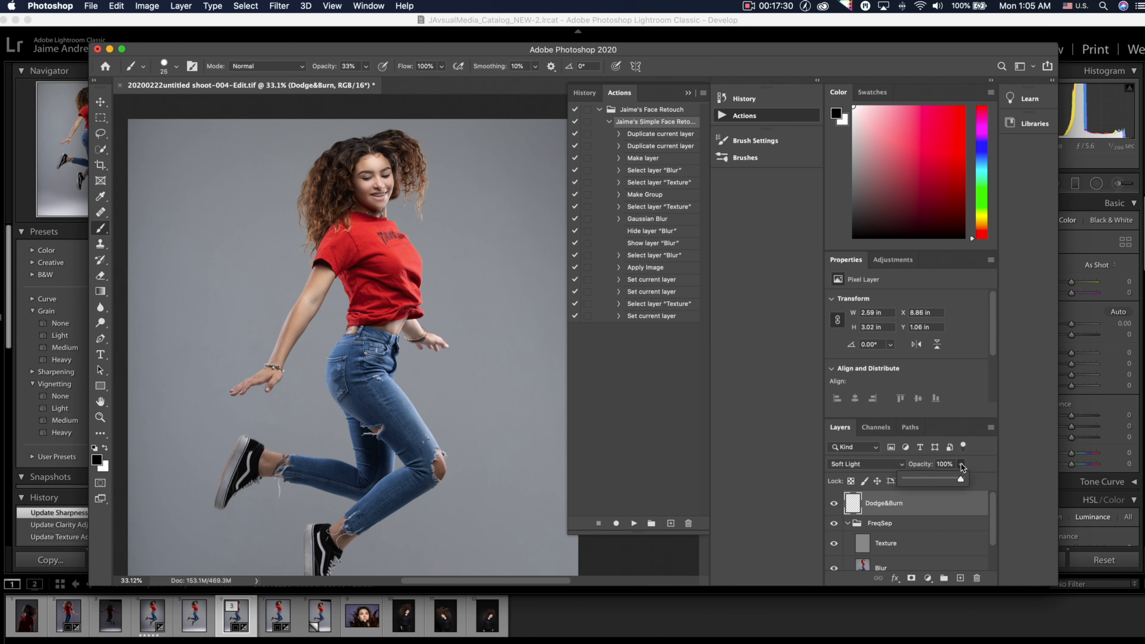
drag(962, 481, 943, 480)
drag(954, 480, 956, 480)
drag(961, 480, 966, 481)
drag(960, 480, 958, 480)
Close the retouched document, saving its changes, and return to Lightroom Classic
scroll(376, 280, down, 3)
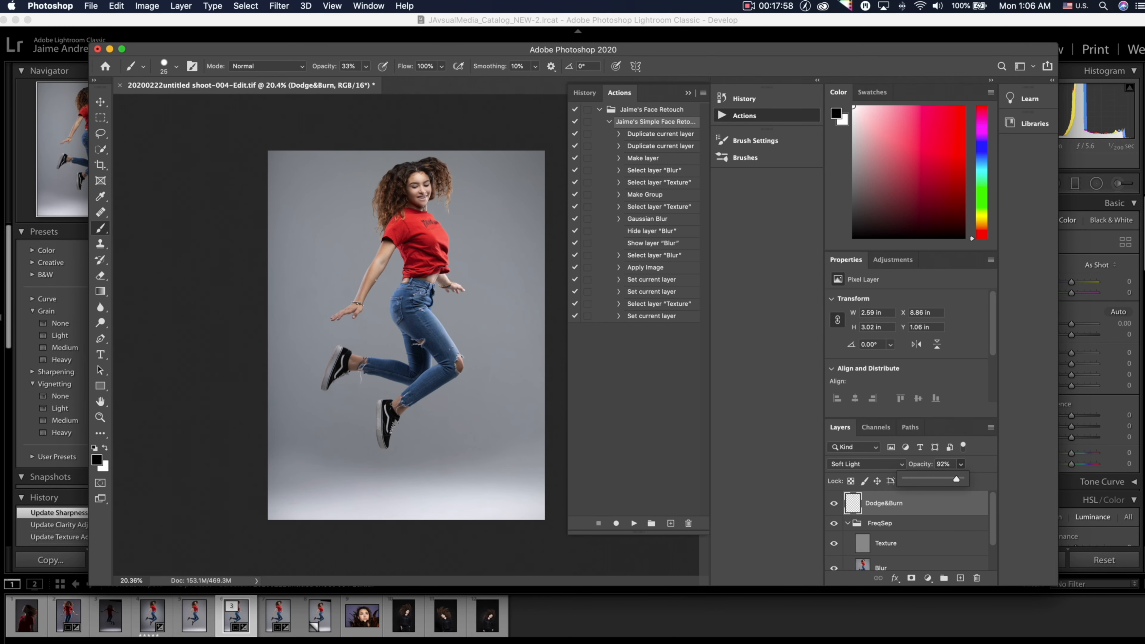
scroll(406, 335, up, 1)
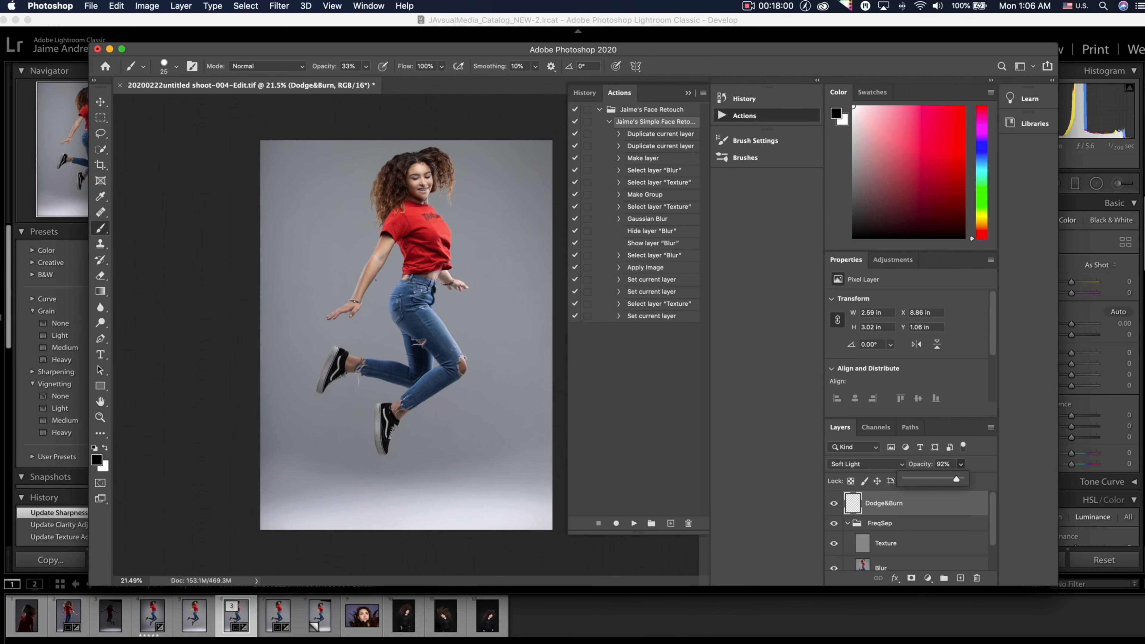
scroll(376, 281, up, 3)
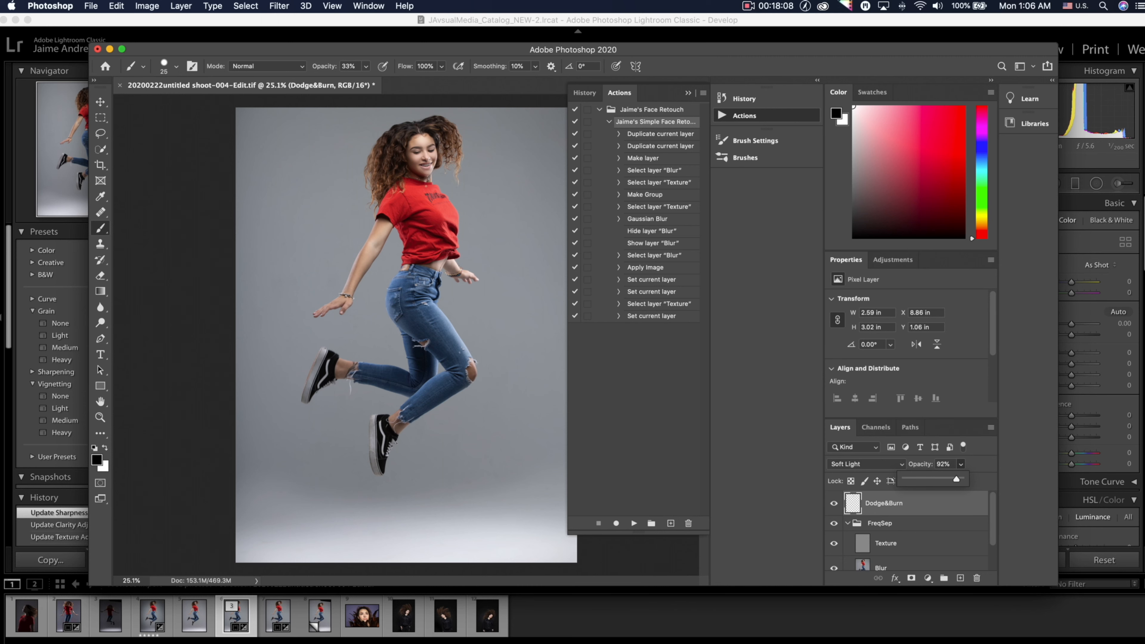
click(98, 49)
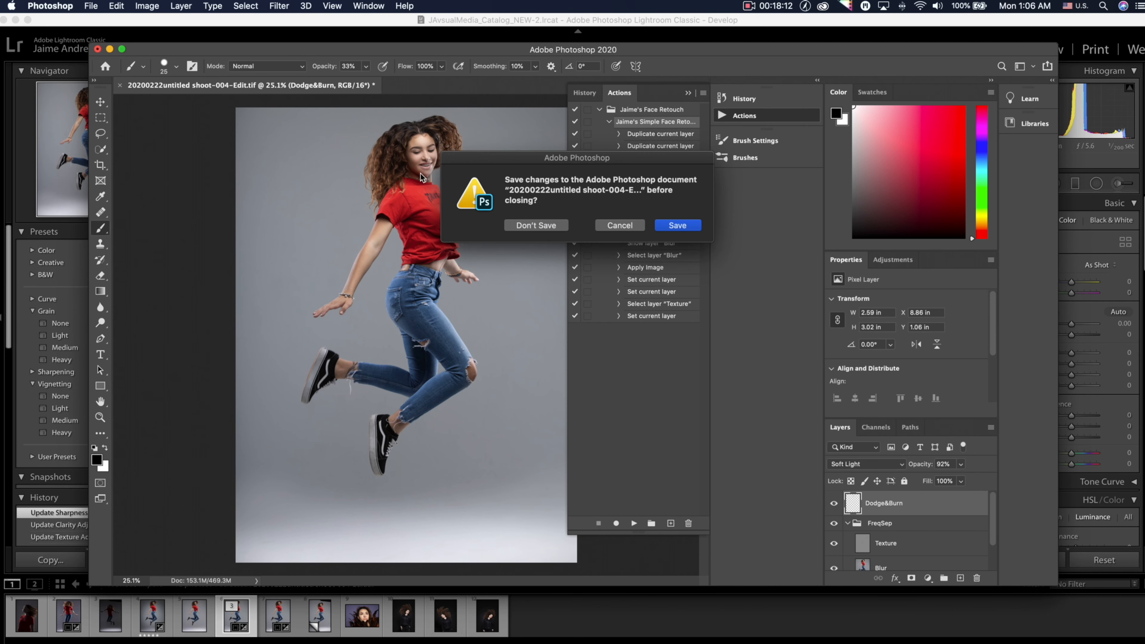
click(679, 225)
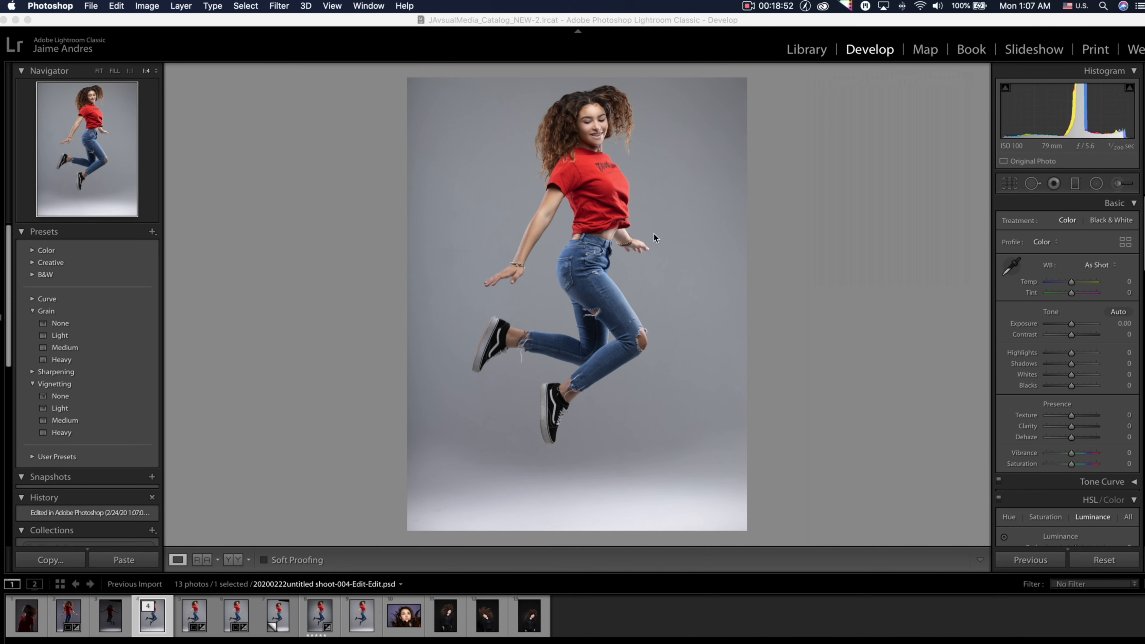
Switch to the next version of the photo for comparison and return to the retouched one
click(155, 619)
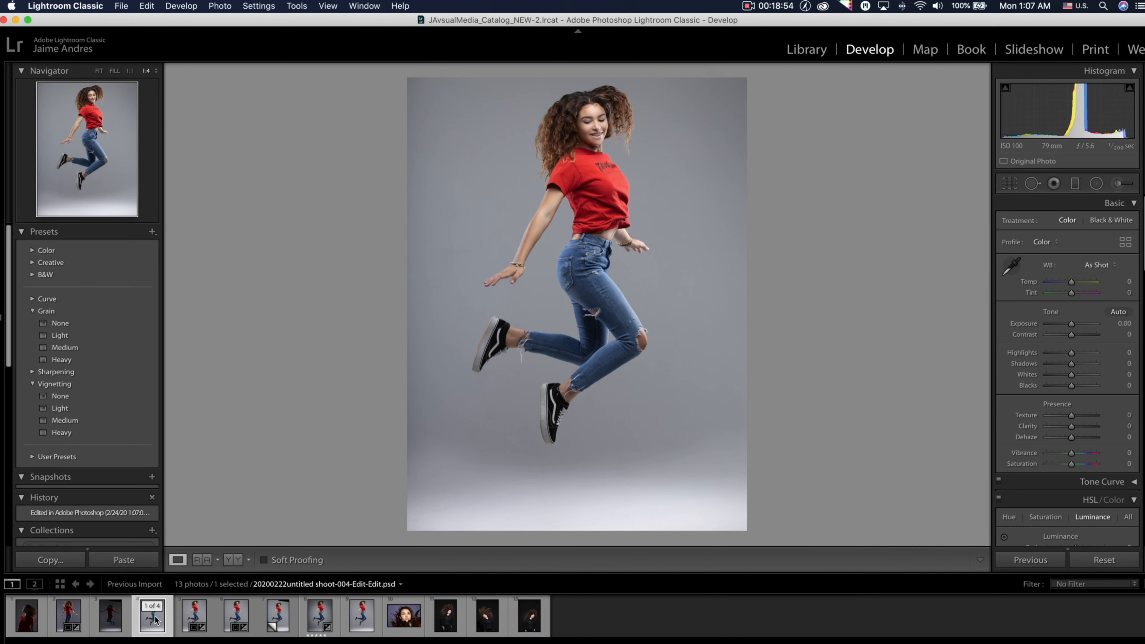
key(Right)
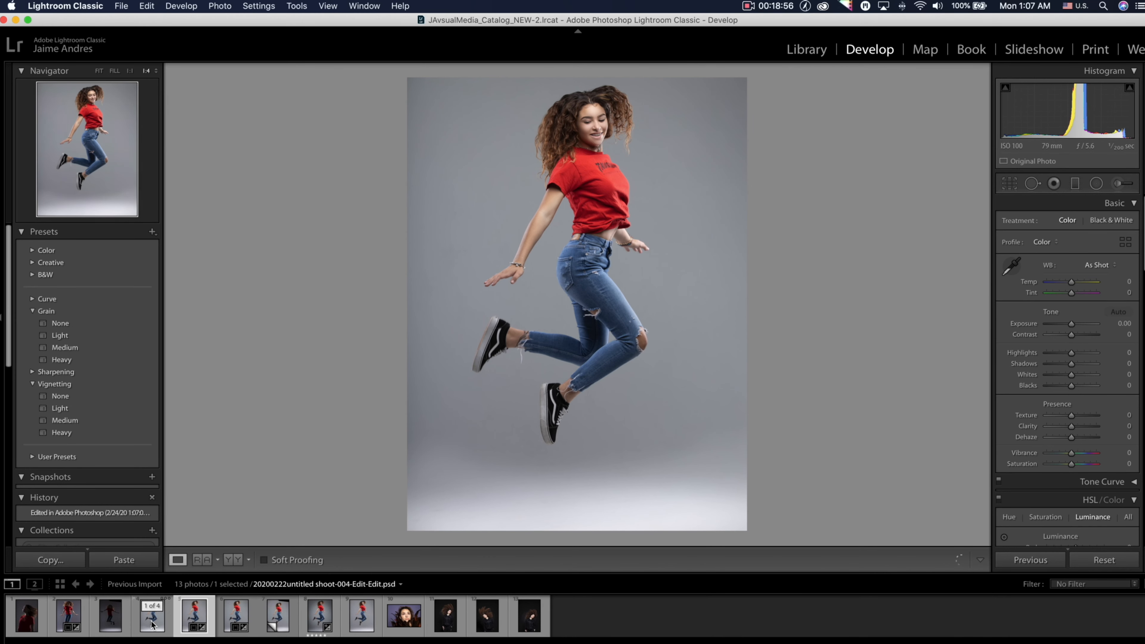
click(151, 625)
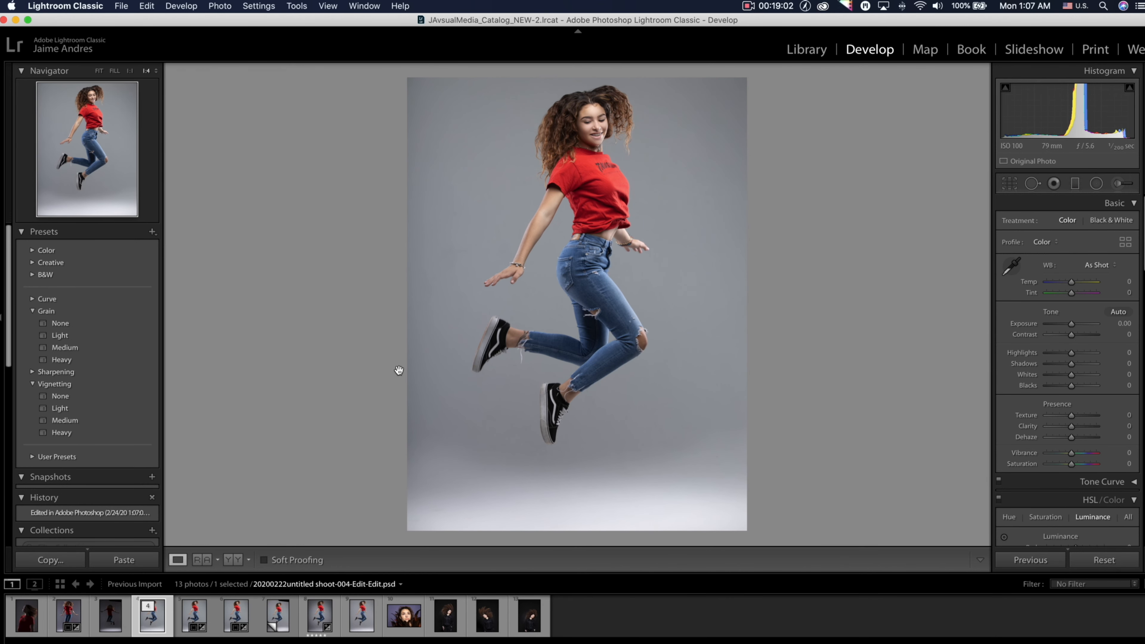
Examine the retouched portrait up close, from the upper body to the skin and lips of the face
click(605, 166)
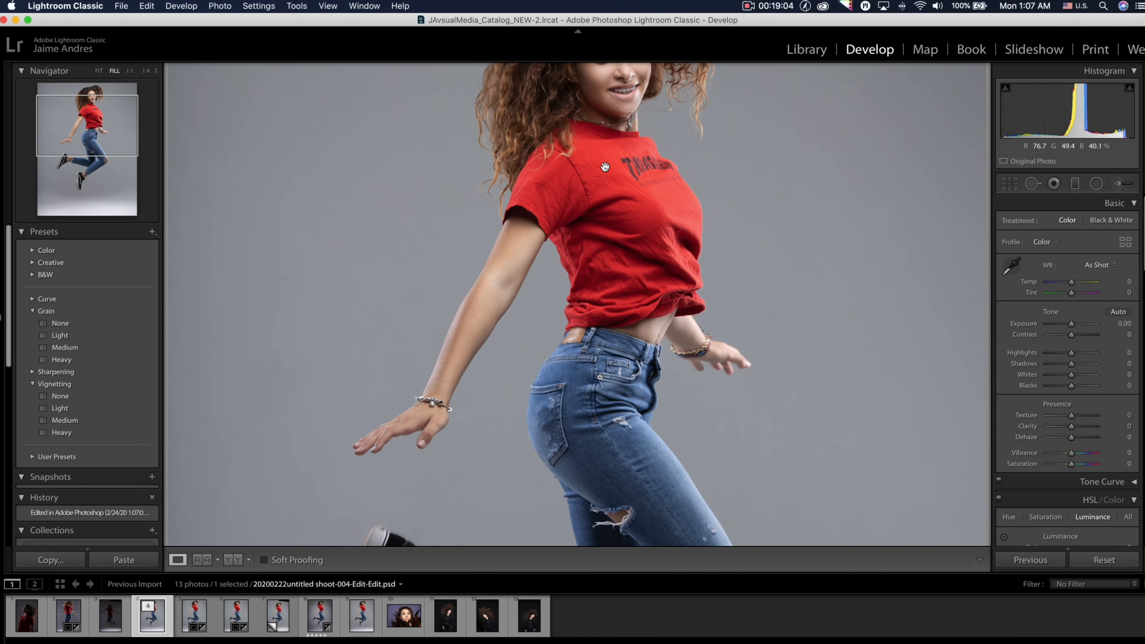
drag(632, 134, 621, 281)
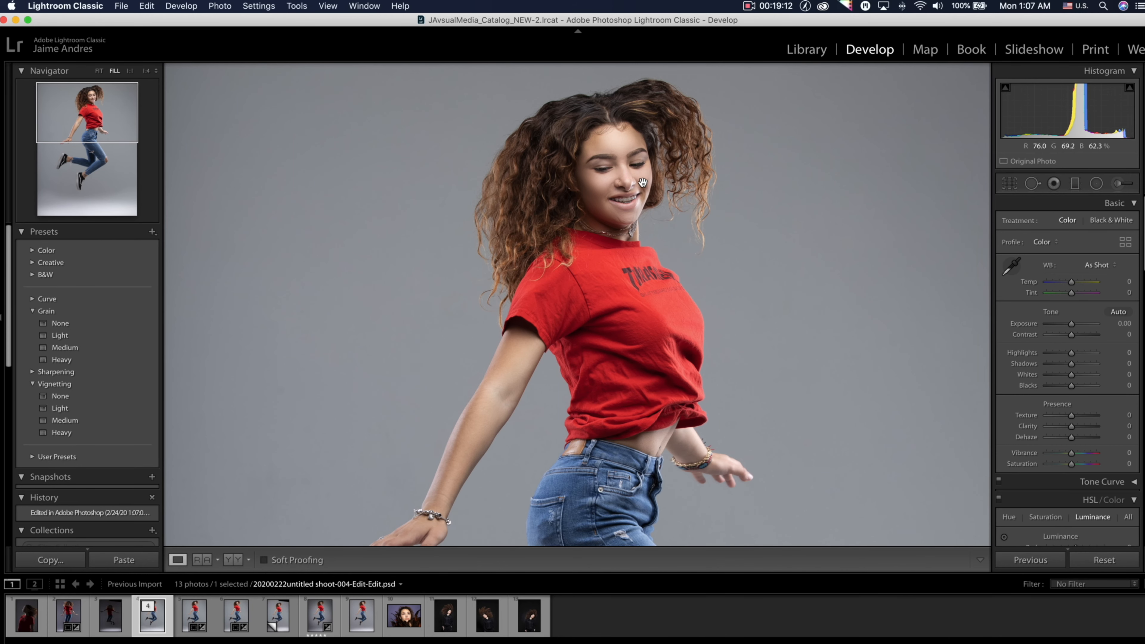
click(615, 167)
click(613, 163)
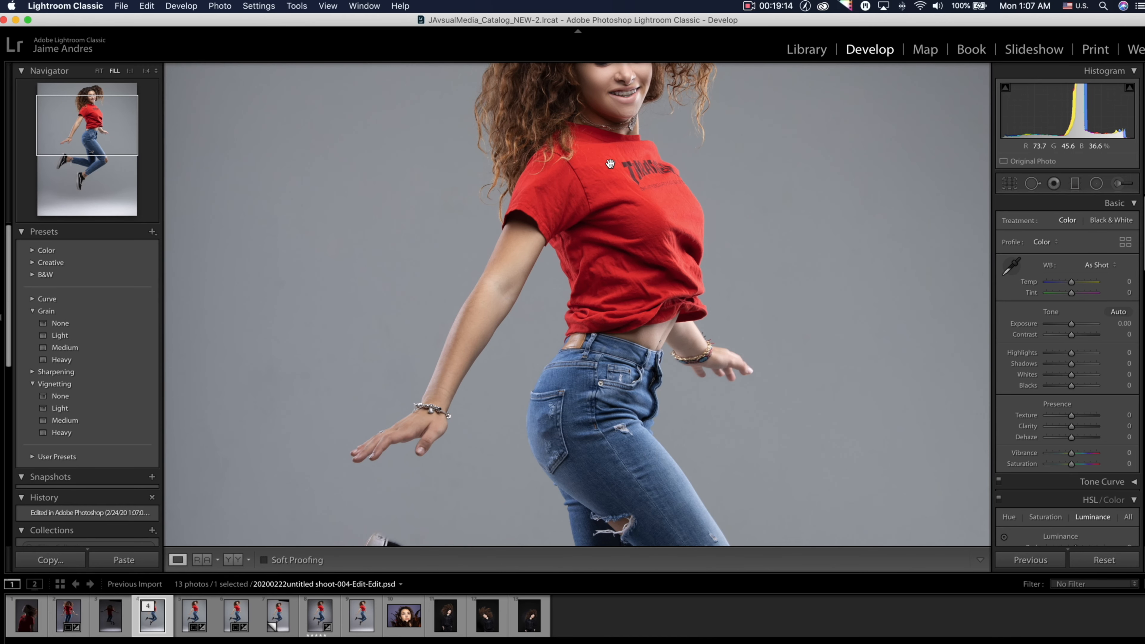
drag(610, 164, 598, 206)
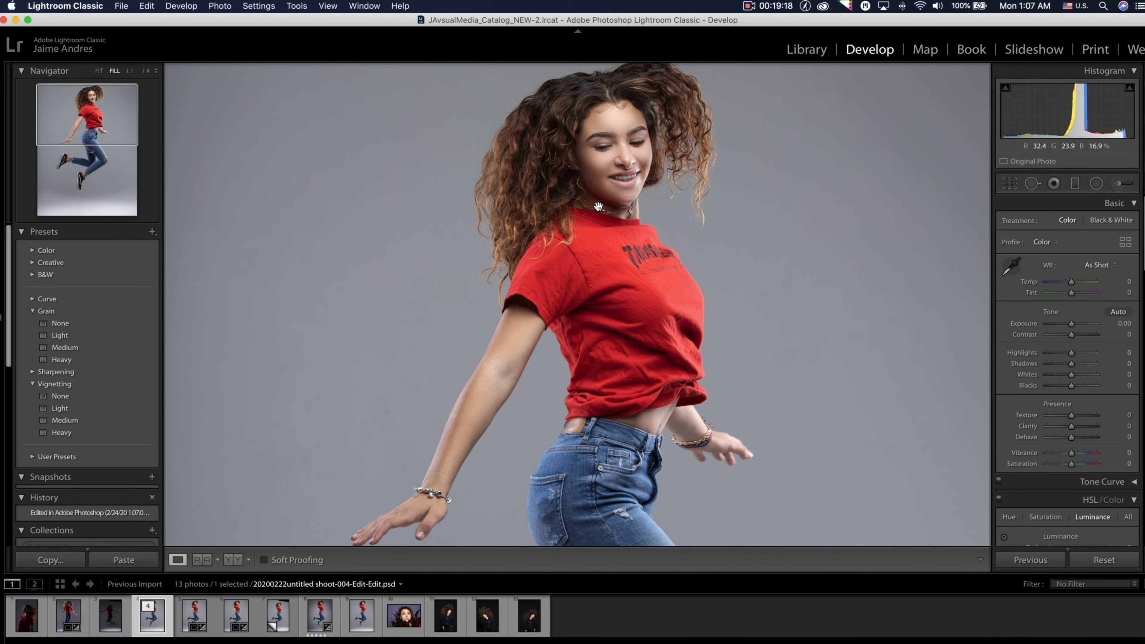
scroll(598, 206, down, 3)
scroll(598, 206, up, 6)
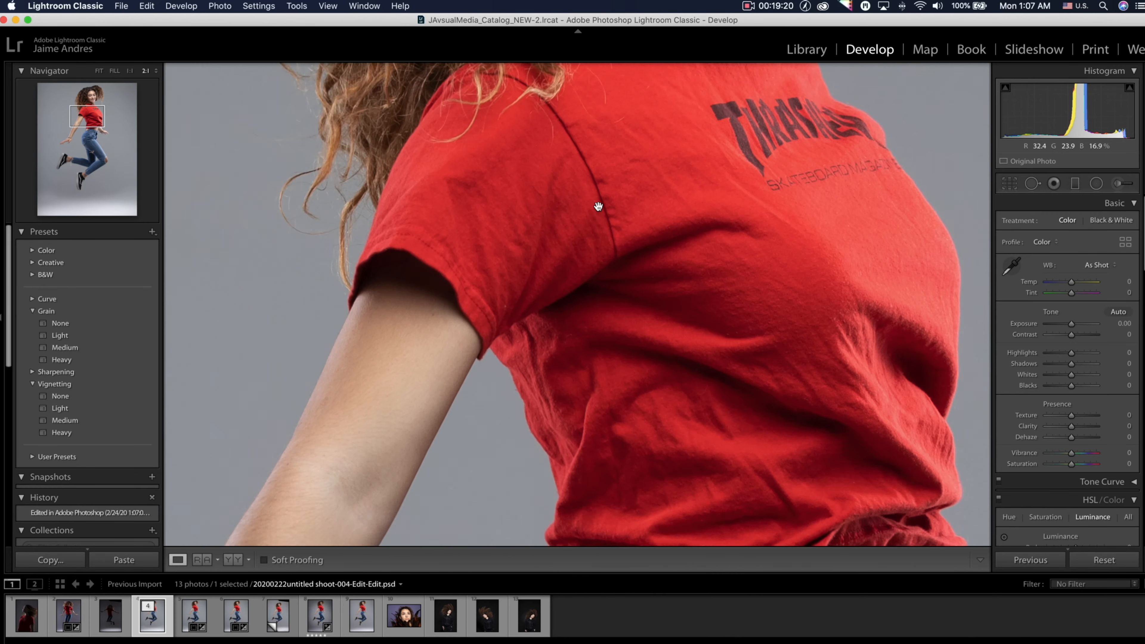
scroll(598, 206, up, 10)
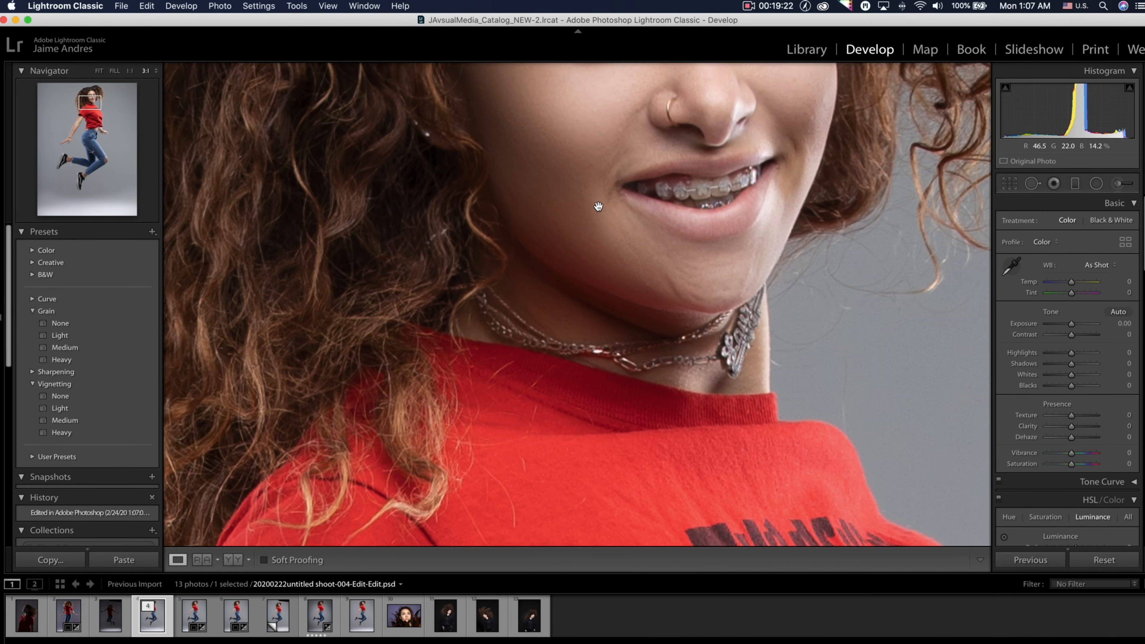
scroll(598, 206, up, 3)
scroll(598, 206, up, 3)
scroll(598, 206, right, 3)
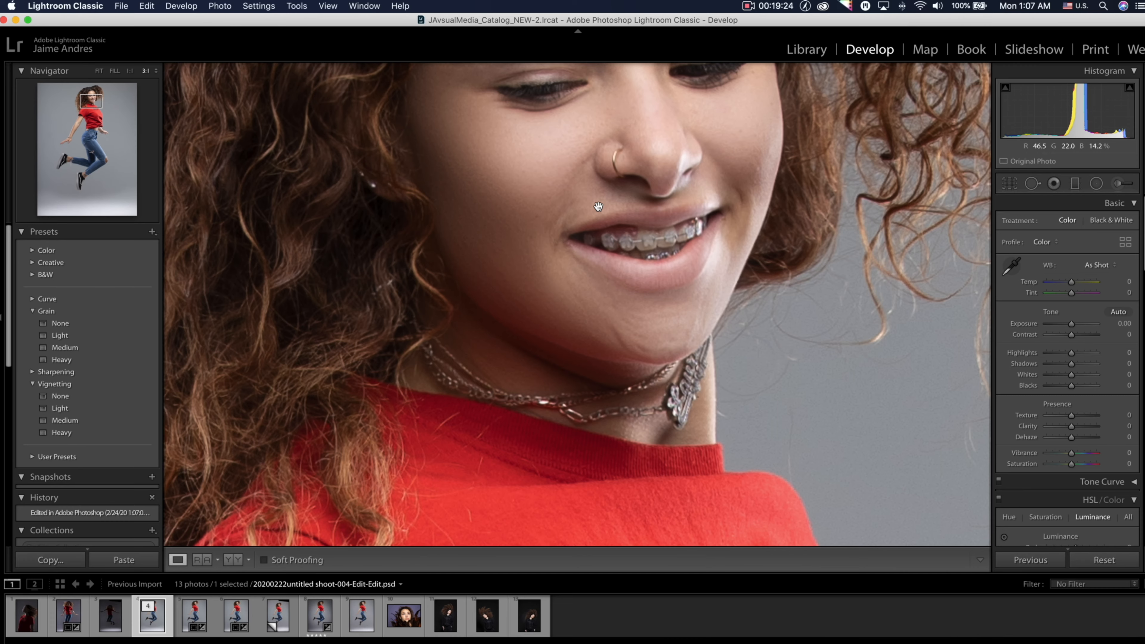
scroll(599, 206, up, 2)
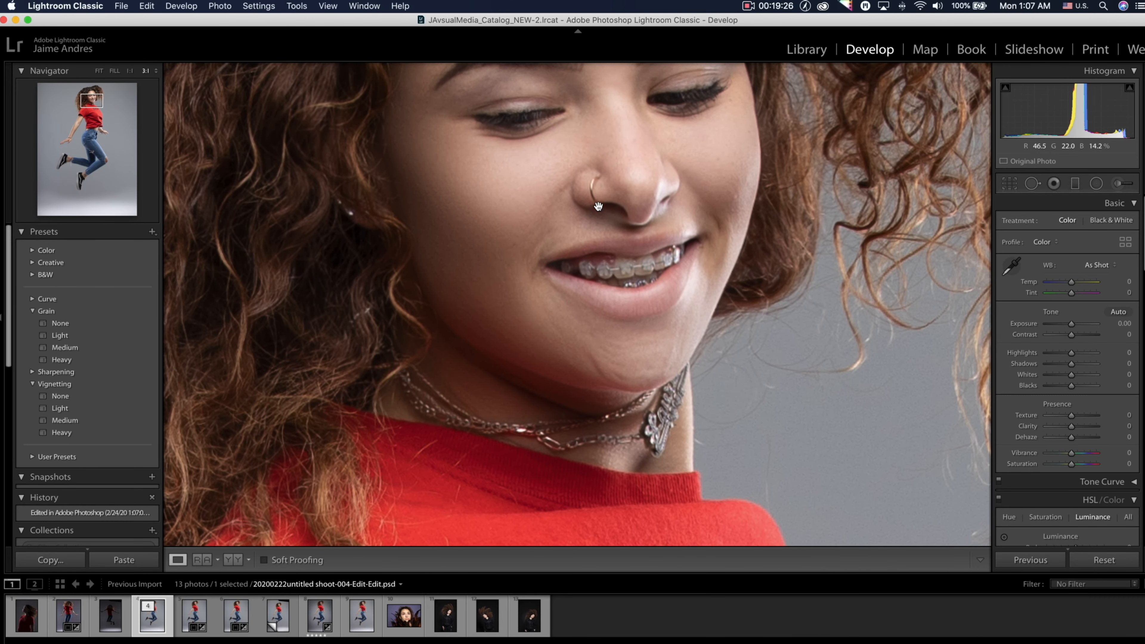
scroll(599, 207, right, 1)
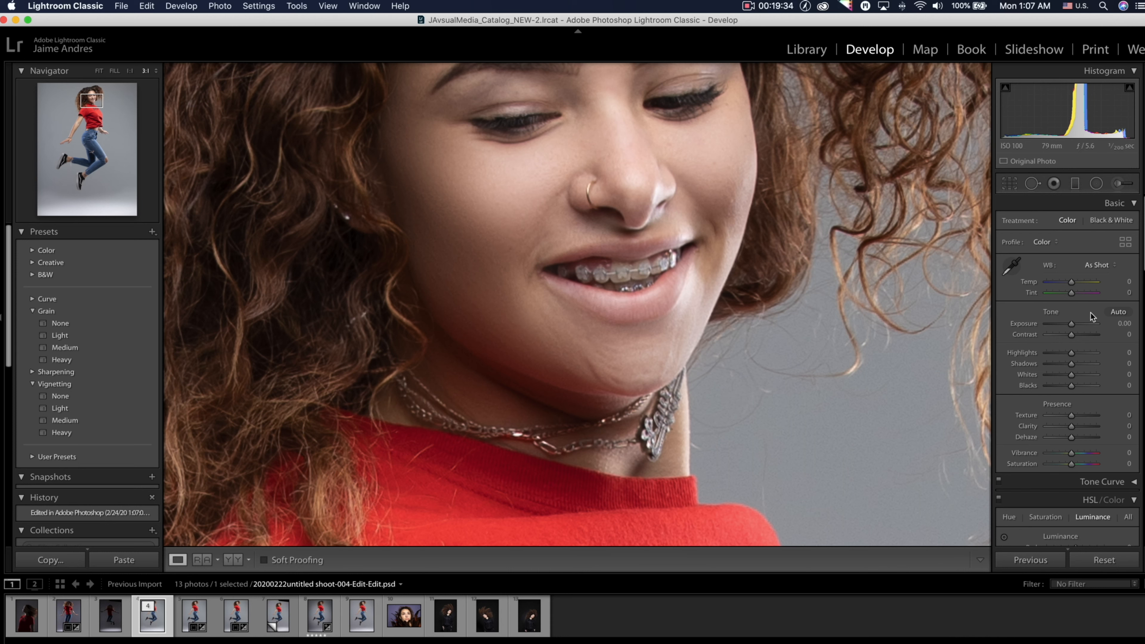
Paint an Adjustment Brush mask over the woman's lower and upper lips, using a small brush of about size 4
click(1126, 185)
scroll(700, 303, down, 5)
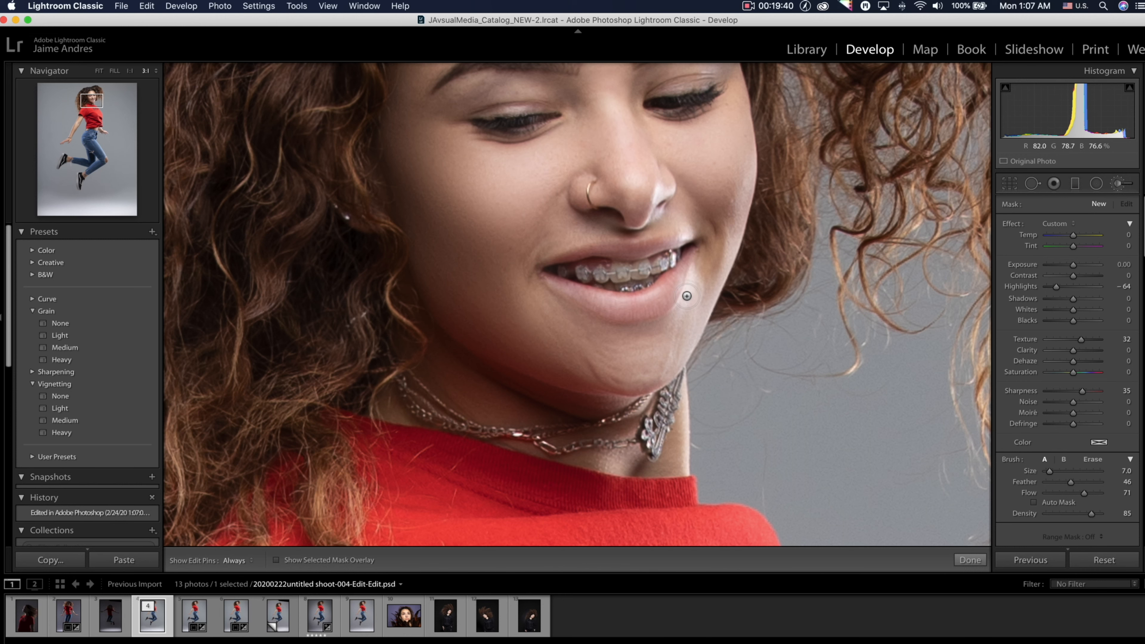
scroll(673, 286, down, 1)
key(h)
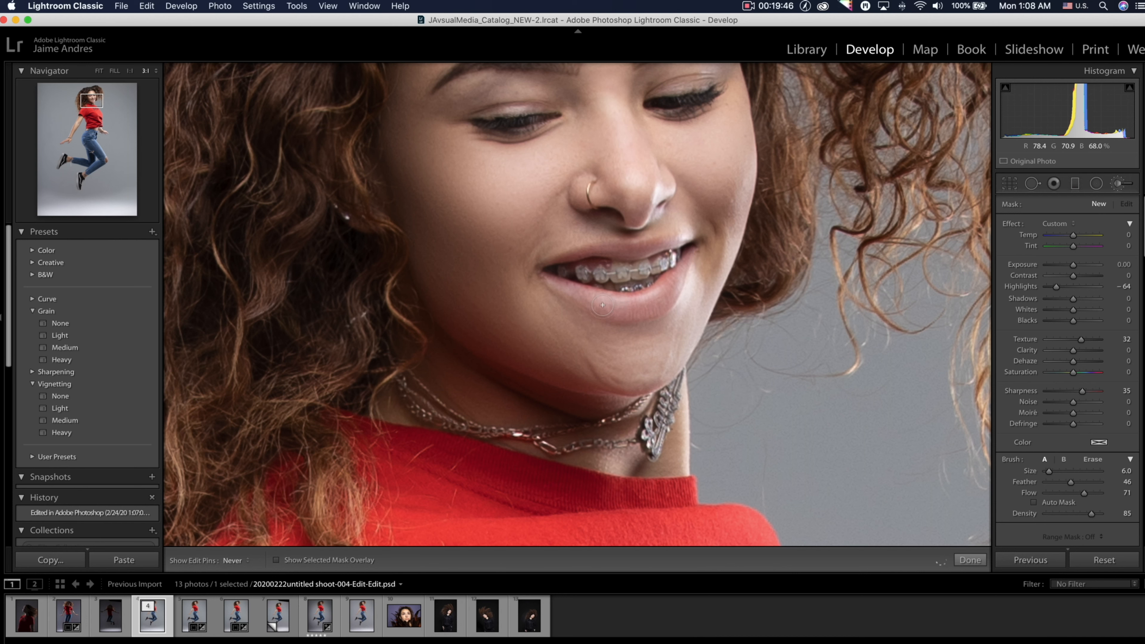
drag(594, 302, 592, 300)
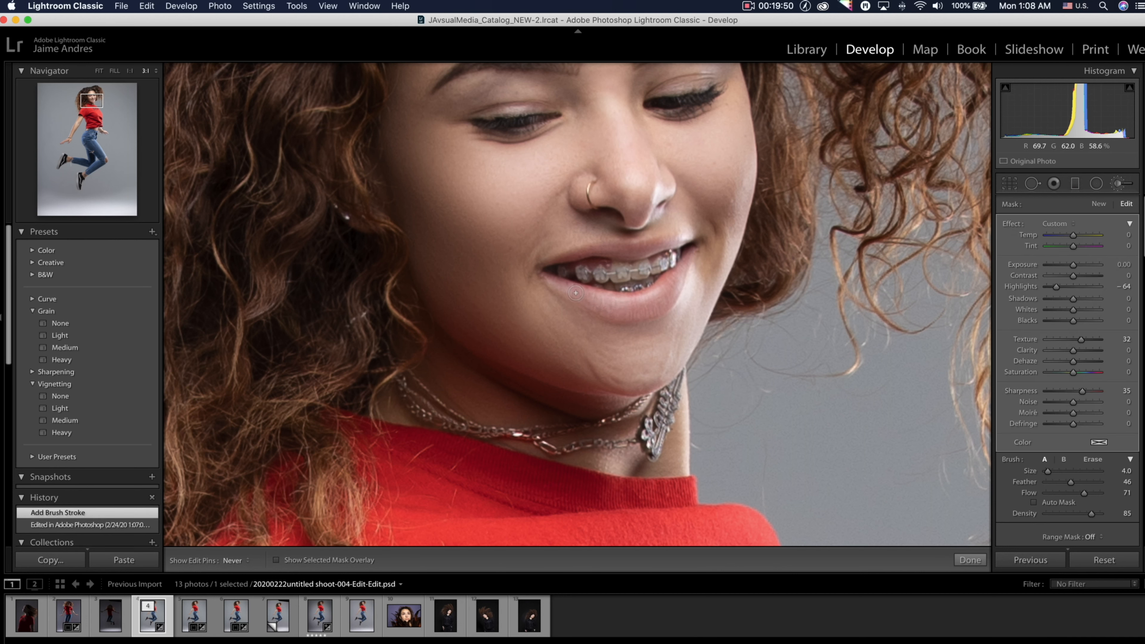
drag(558, 284, 559, 283)
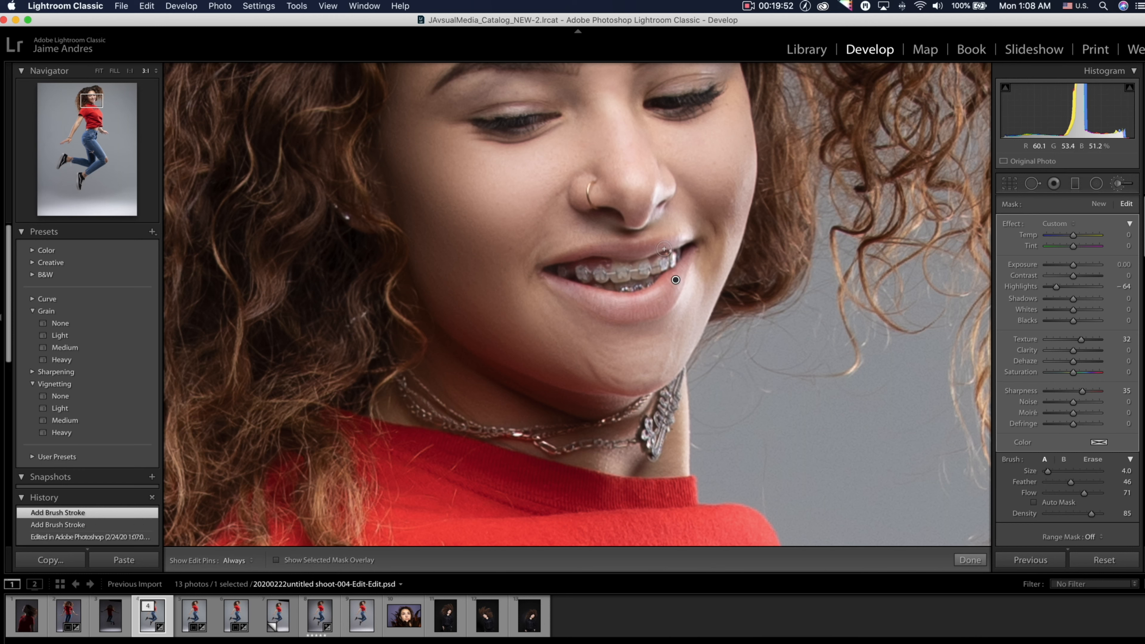
drag(660, 246, 603, 250)
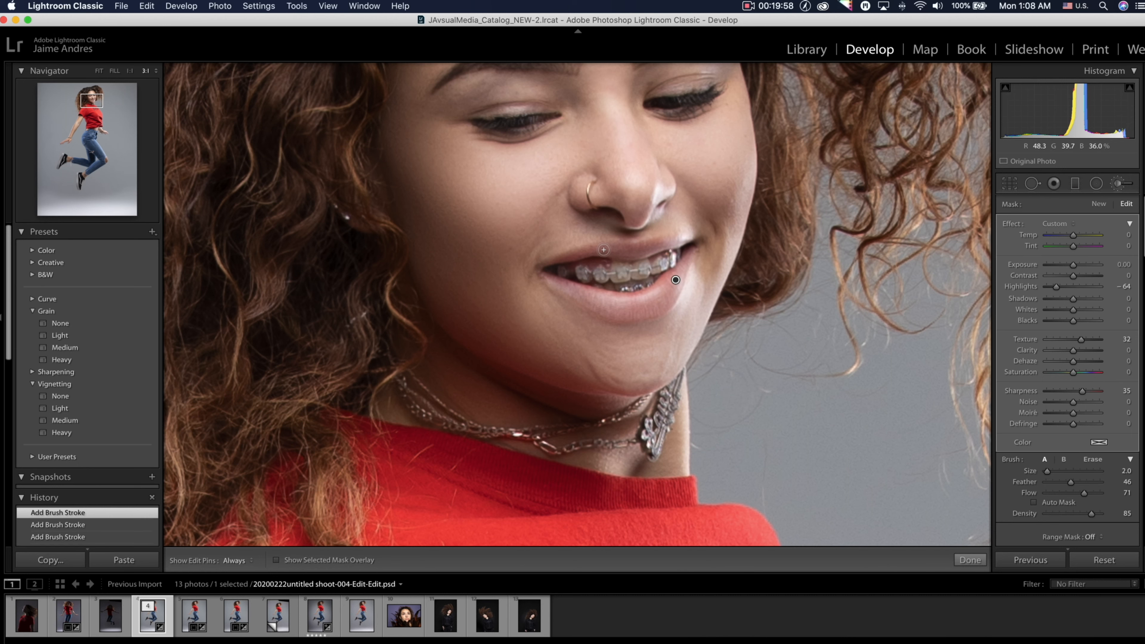
drag(600, 250, 562, 258)
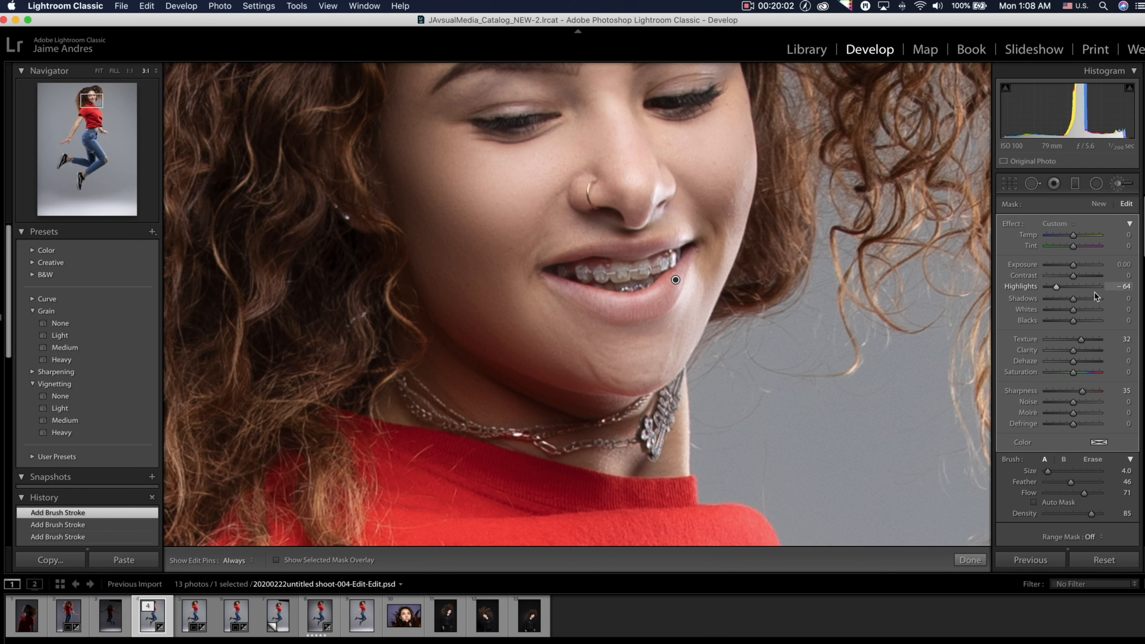
Set the lip mask's Highlights to 4, Saturation to 39, Texture to -83, Clarity to -65, Exposure to -1.38 and Contrast to 11
click(1075, 288)
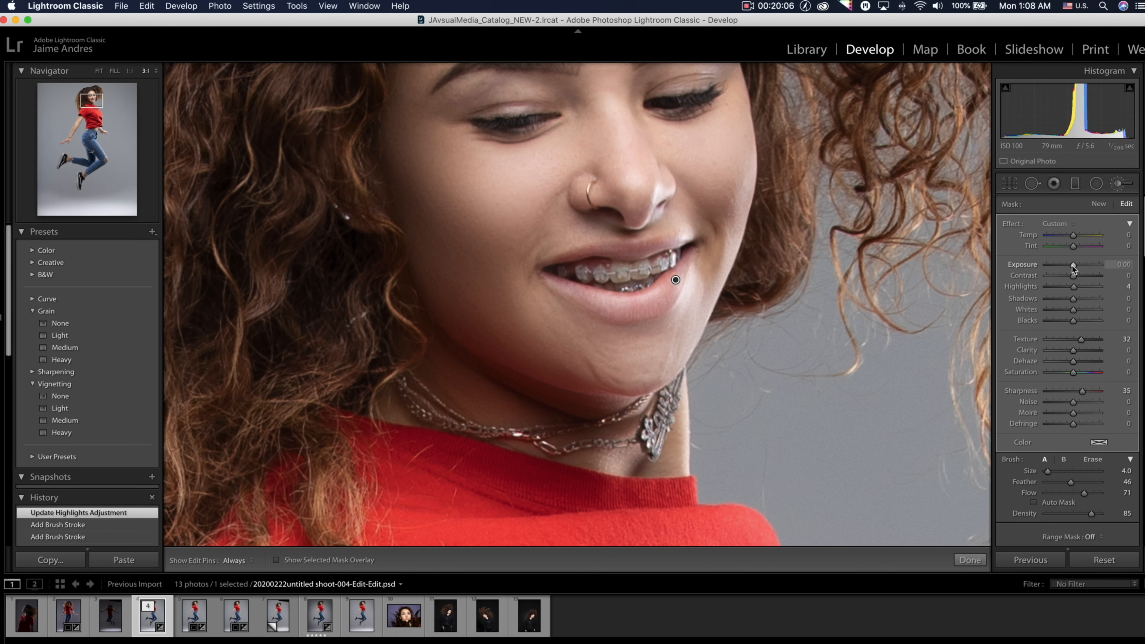
drag(1075, 267, 1066, 269)
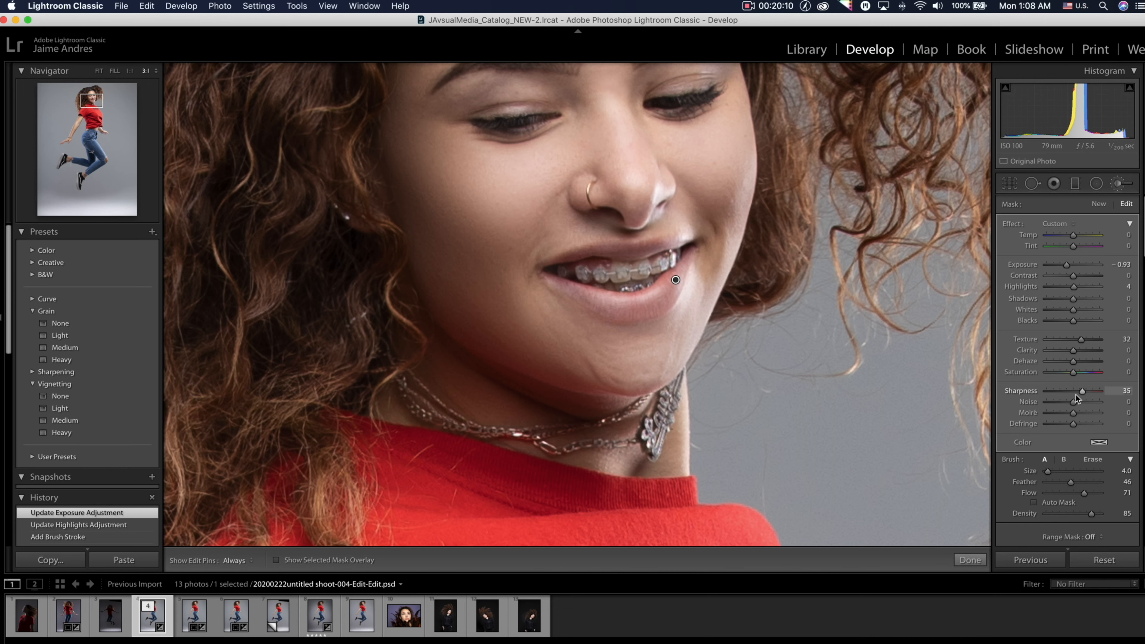
click(1085, 373)
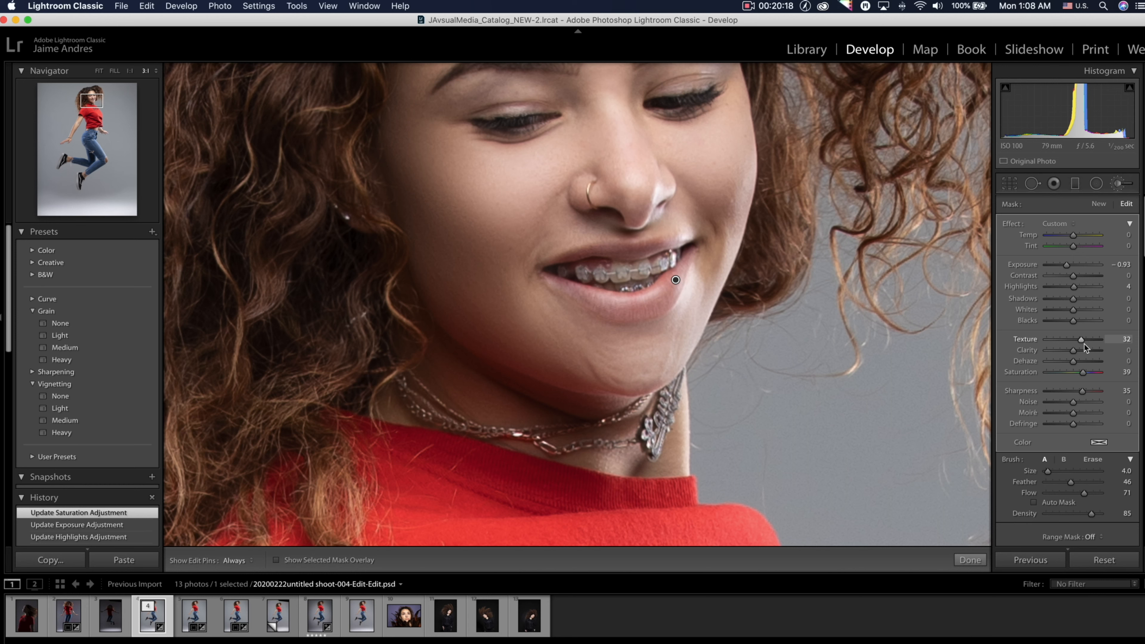
drag(1084, 345, 1058, 354)
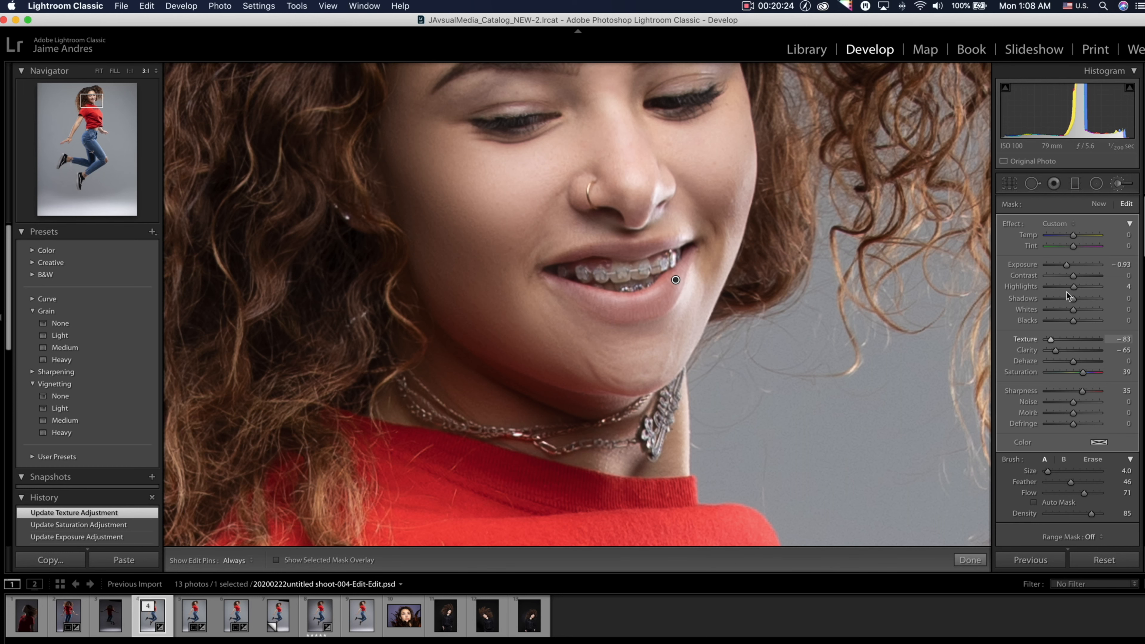
drag(1068, 266, 1082, 279)
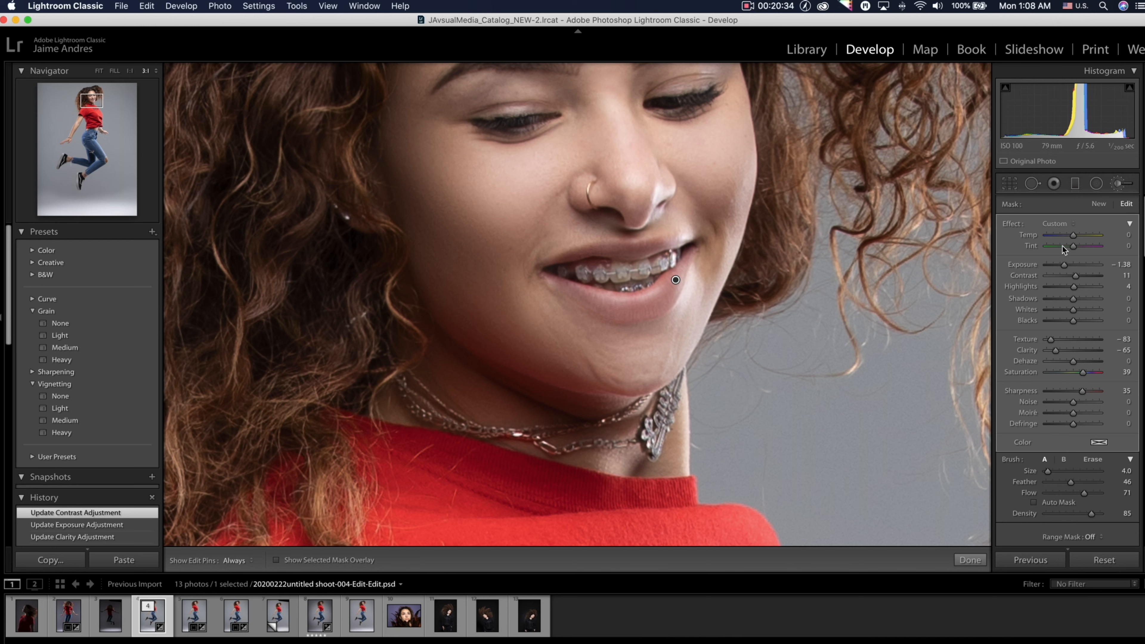
Warm and redden the lips by setting the mask's Temp to 33 and Tint to 67
drag(1075, 235, 1081, 239)
mouse_move(1086, 238)
mouse_down()
mouse_move(1006, 244)
mouse_move(1095, 238)
mouse_move(1086, 239)
mouse_up()
mouse_move(1084, 238)
mouse_down()
mouse_move(1088, 248)
mouse_move(1060, 250)
mouse_move(1103, 249)
mouse_up()
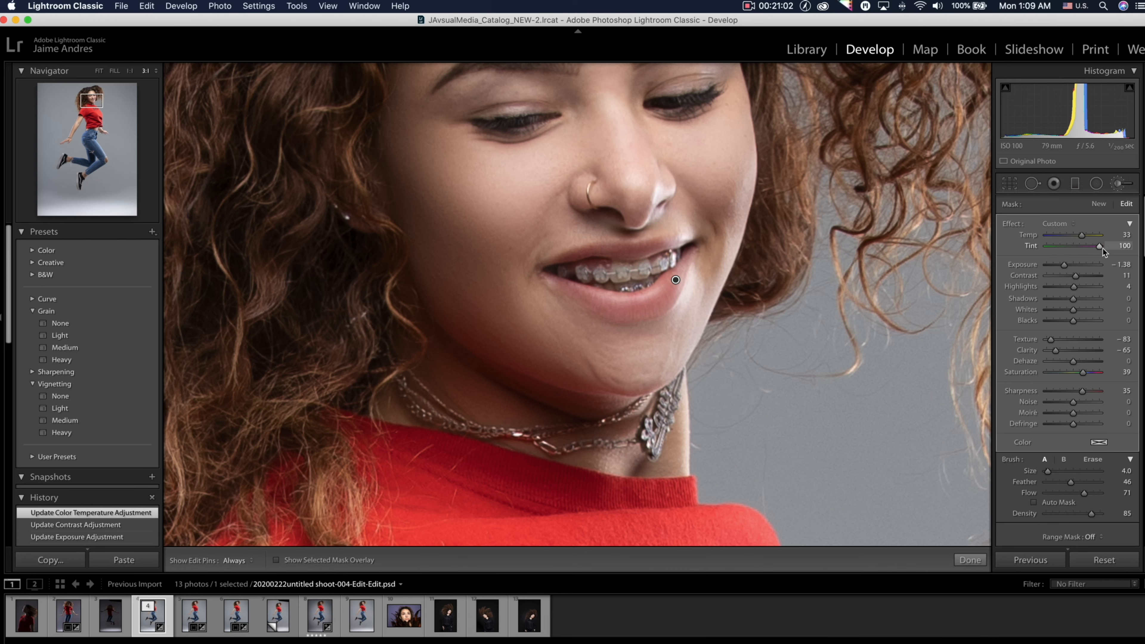
drag(1099, 249, 1091, 249)
Check the tinted lips from a distance and up close, and finish the brush adjustment
scroll(929, 459, down, 5)
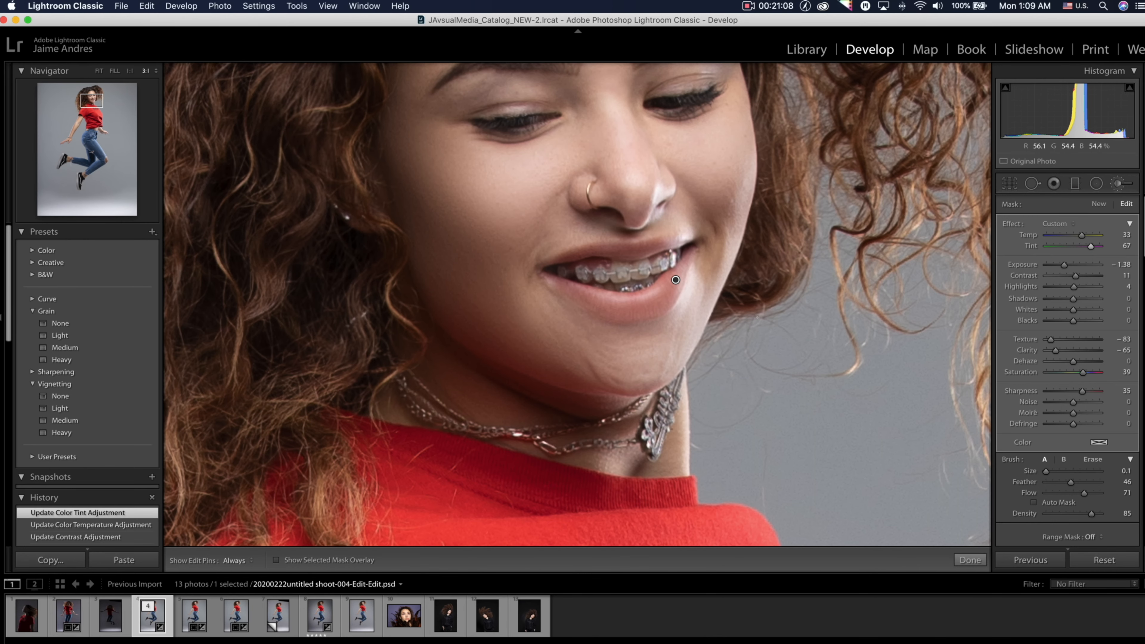
key(super+minus)
key(super+minus)
key(super+minus)
key(super+minus)
scroll(758, 318, up, 3)
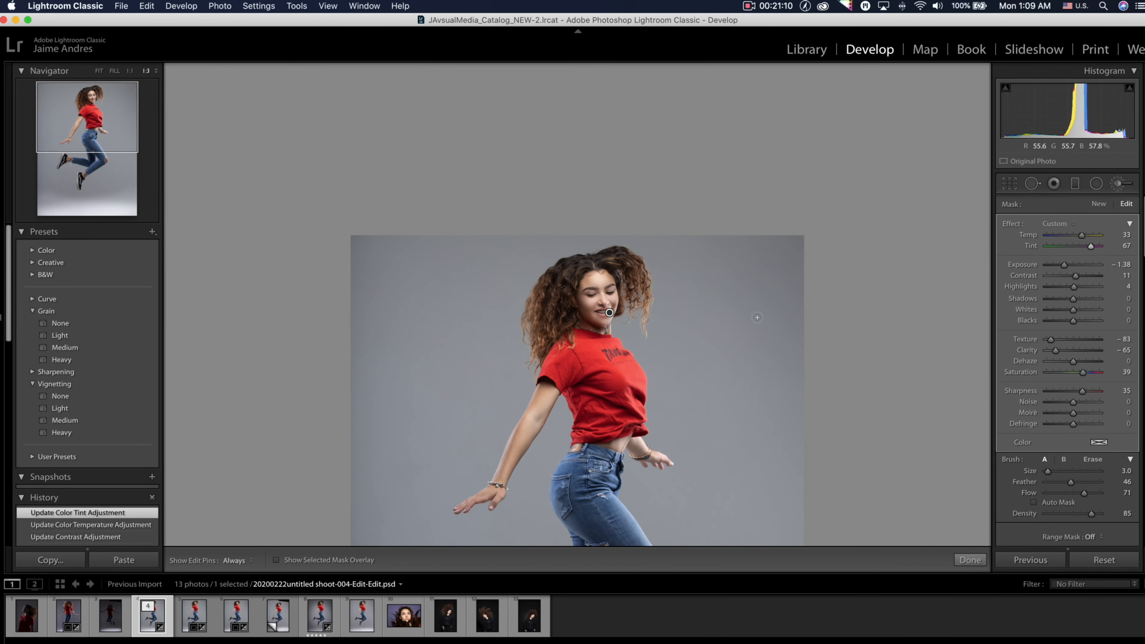
key(super+equal)
key(super+equal)
key(super+equal)
key(super+equal)
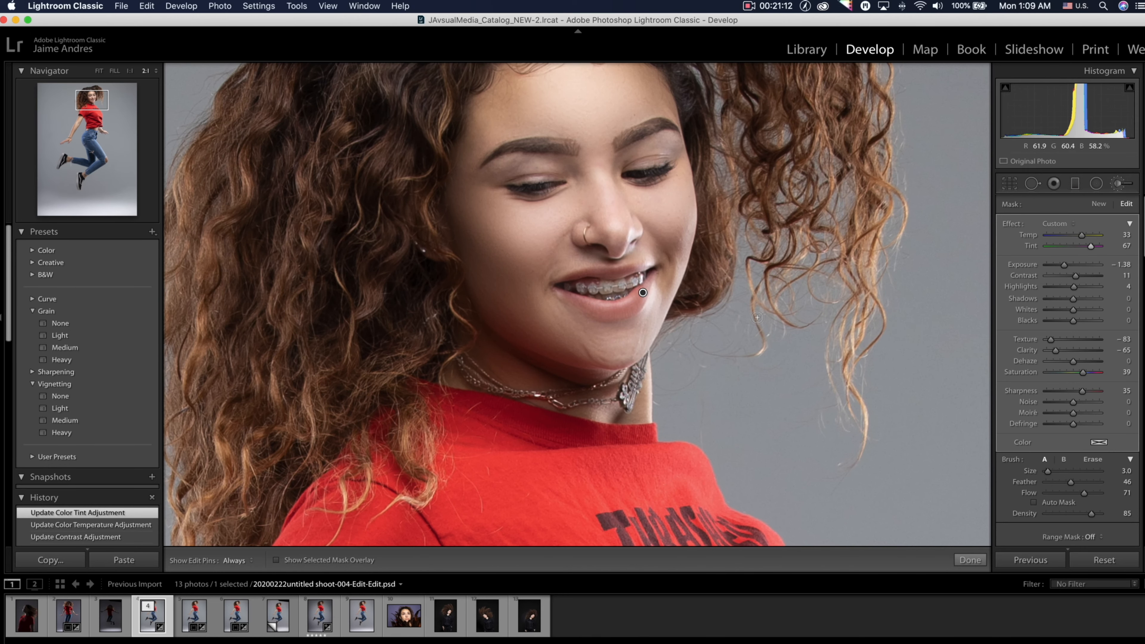
click(970, 560)
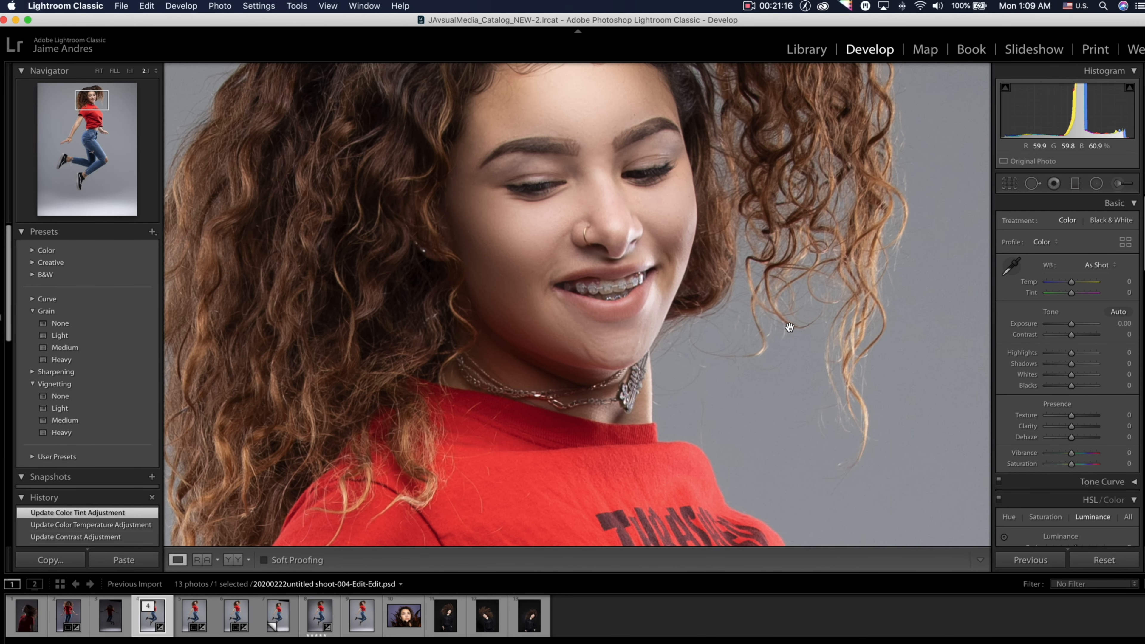
Review the finished portrait, comparing the face up close with the whole jumping figure
key(super+minus)
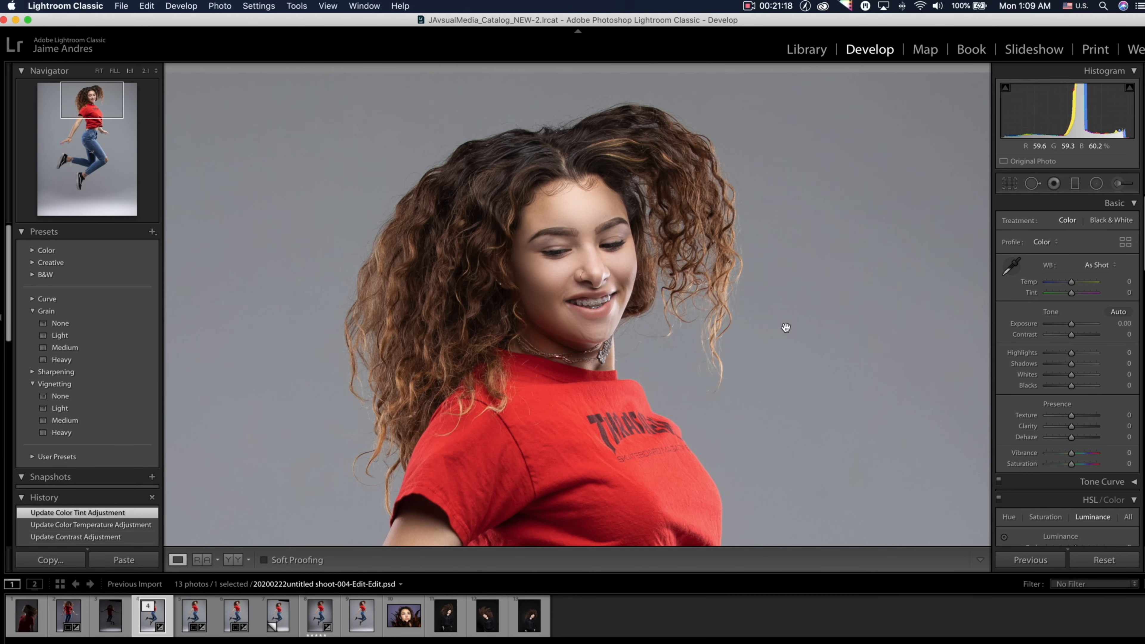
key(super+minus)
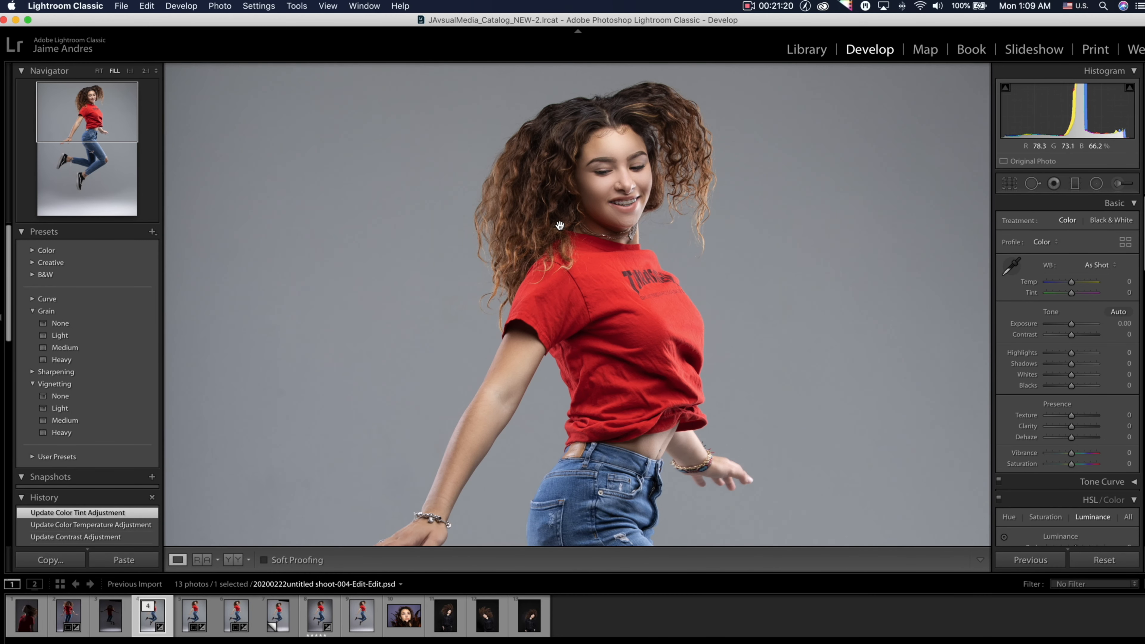
key(super+minus)
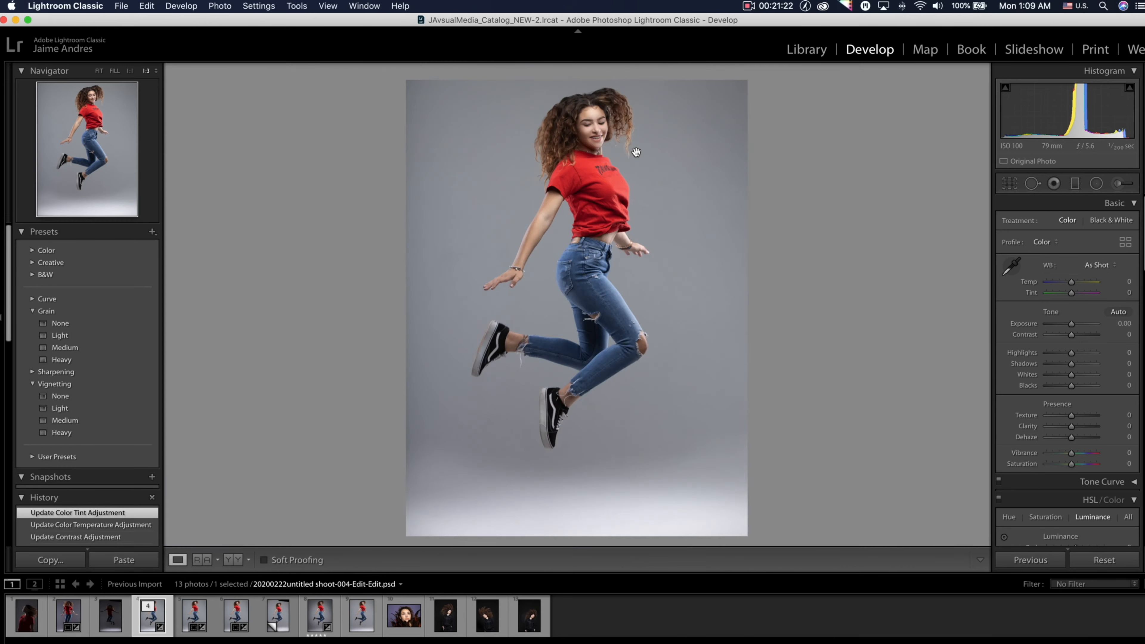
key(super+equal)
key(super+equal)
key(super+equal)
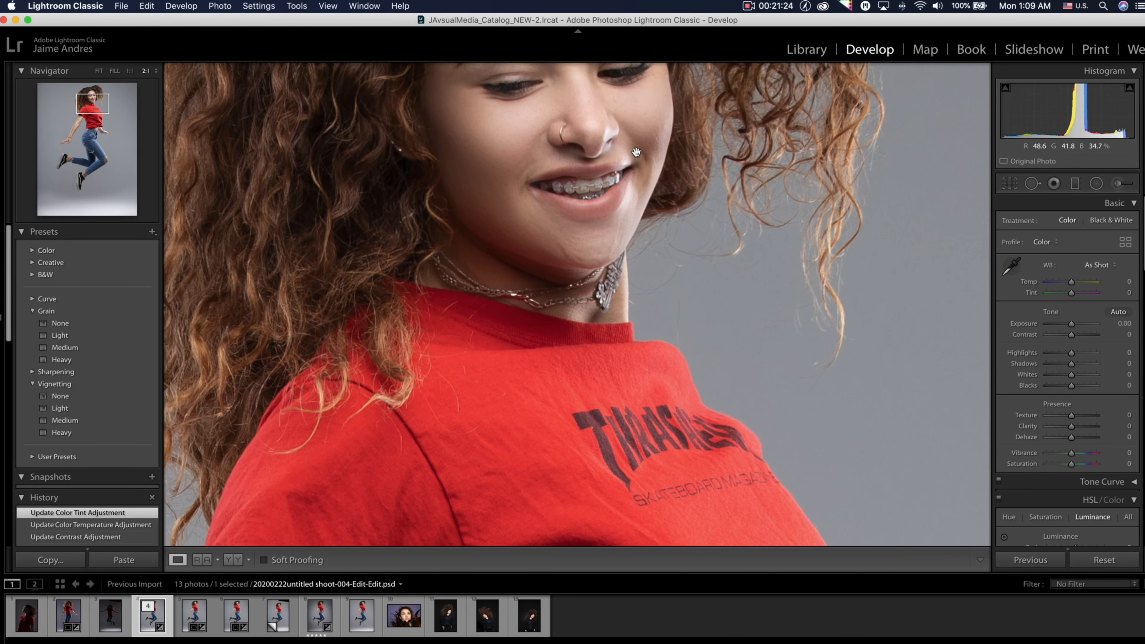
scroll(636, 152, up, 3)
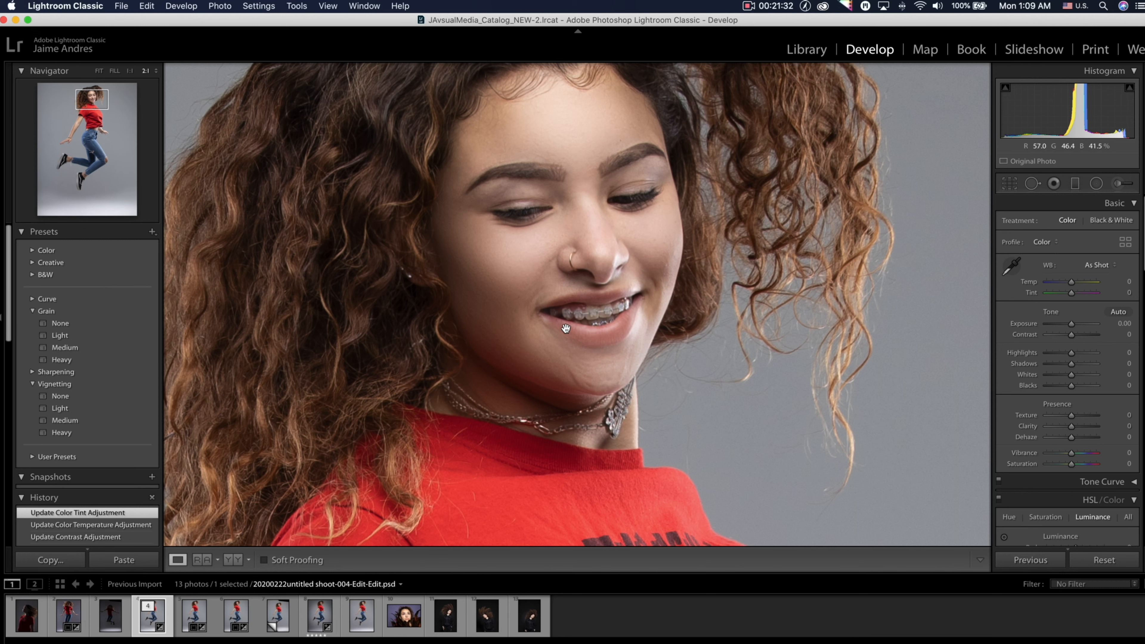
key(super+minus)
key(super+minus)
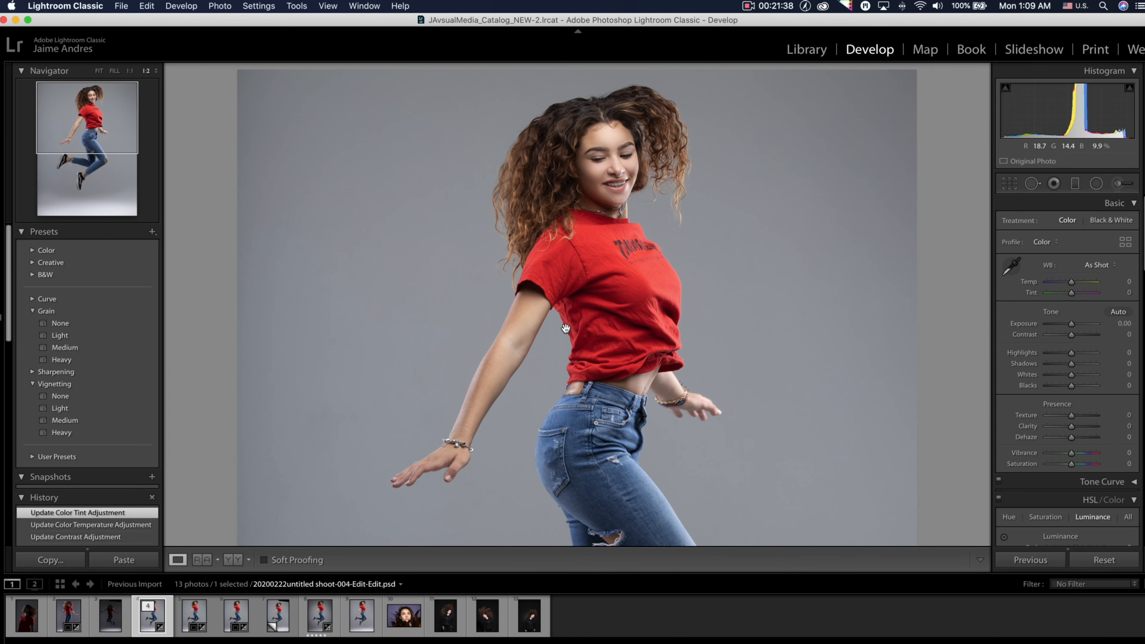
key(super+minus)
key(super+minus)
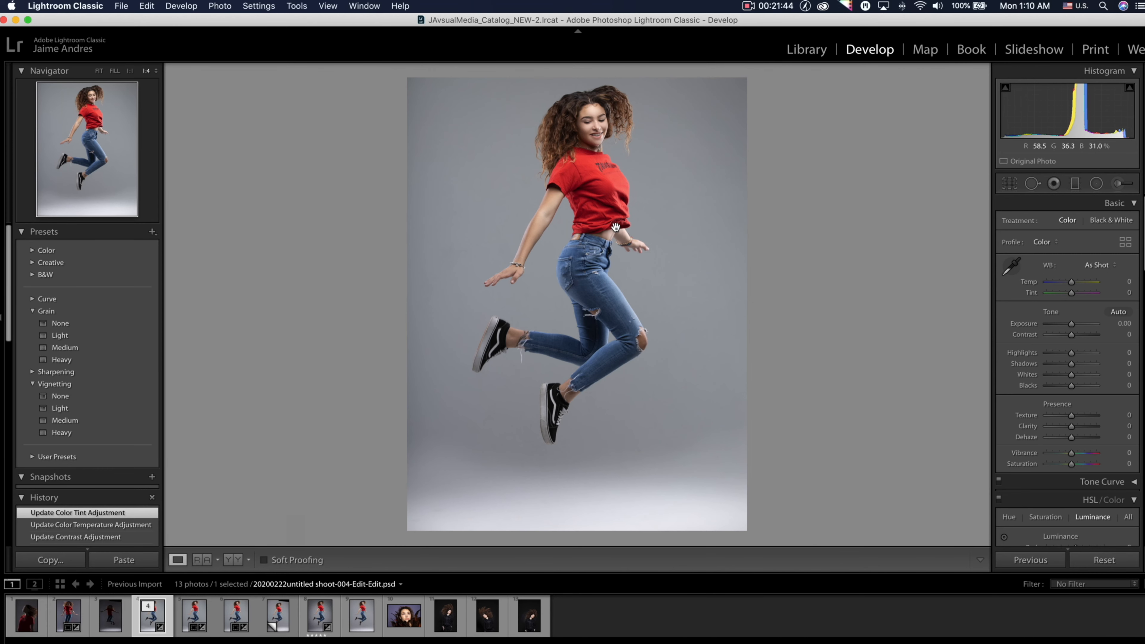
Open a TIFF copy of the portrait with Lightroom adjustments in Luminar 4, with the resolution set to 300
right_click(652, 199)
mouse_move(769, 306)
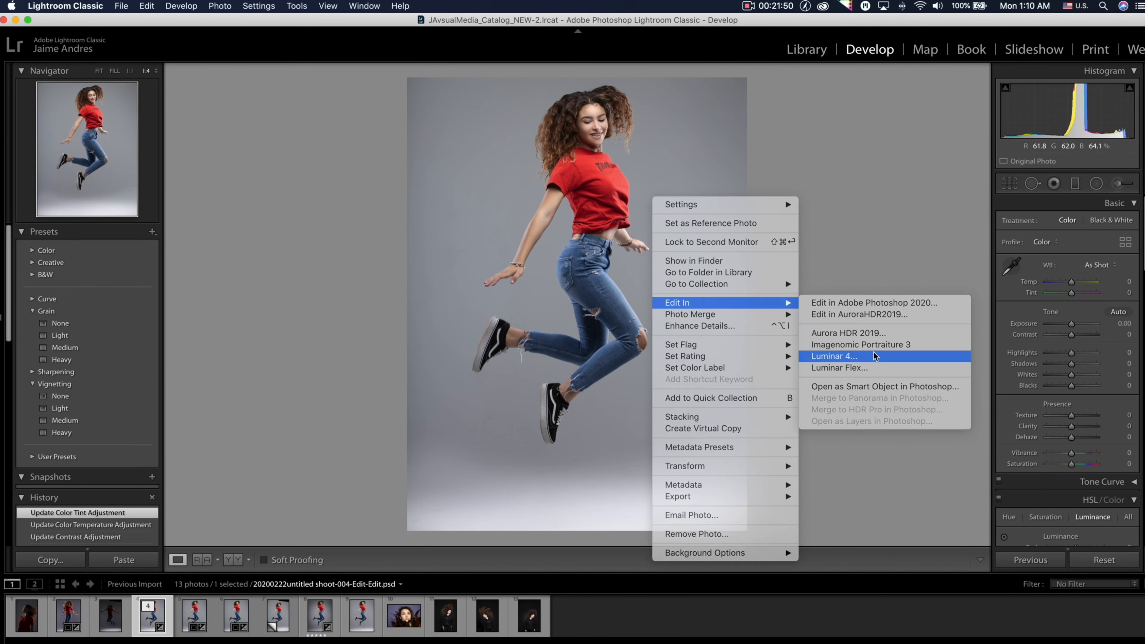
click(835, 356)
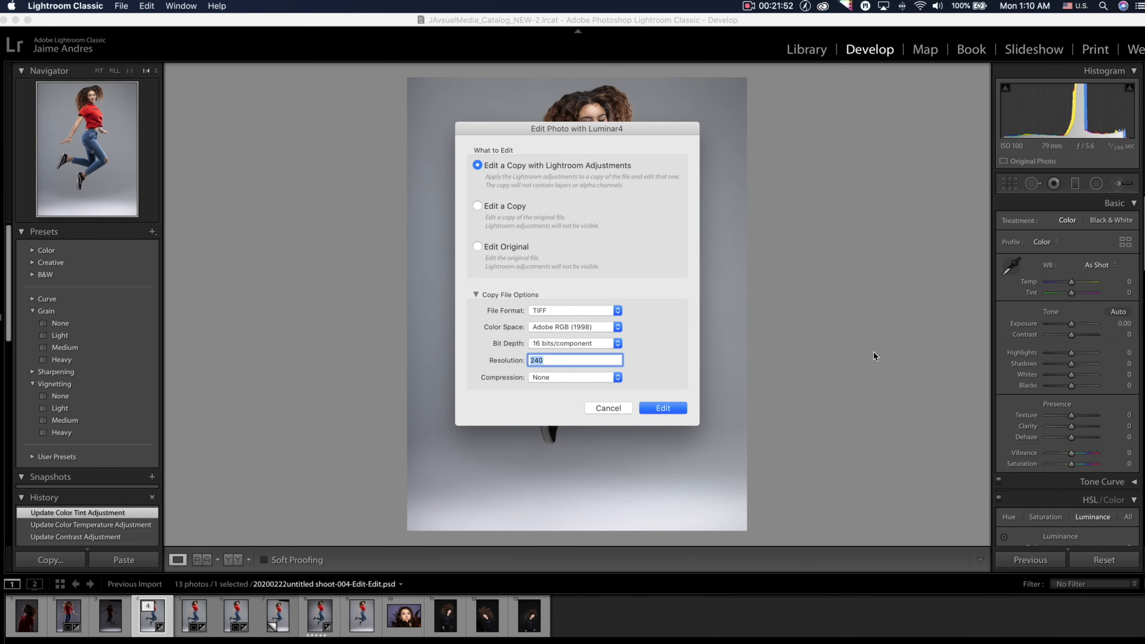
text(300)
click(675, 408)
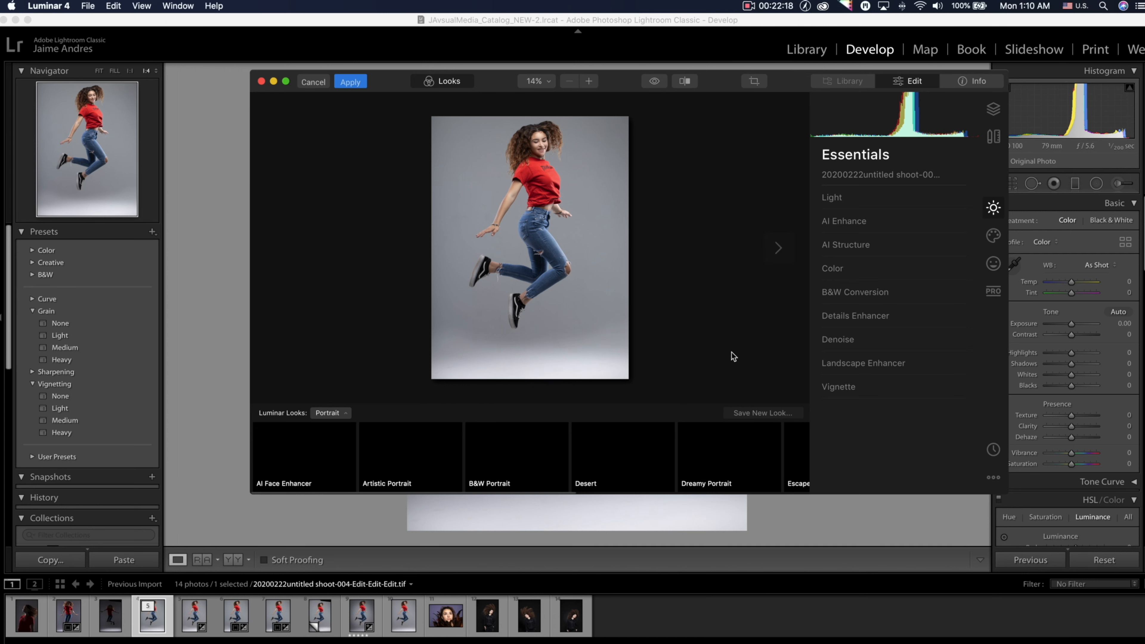
Apply the Female Portrait look from the Portrait collection to the photo
click(342, 414)
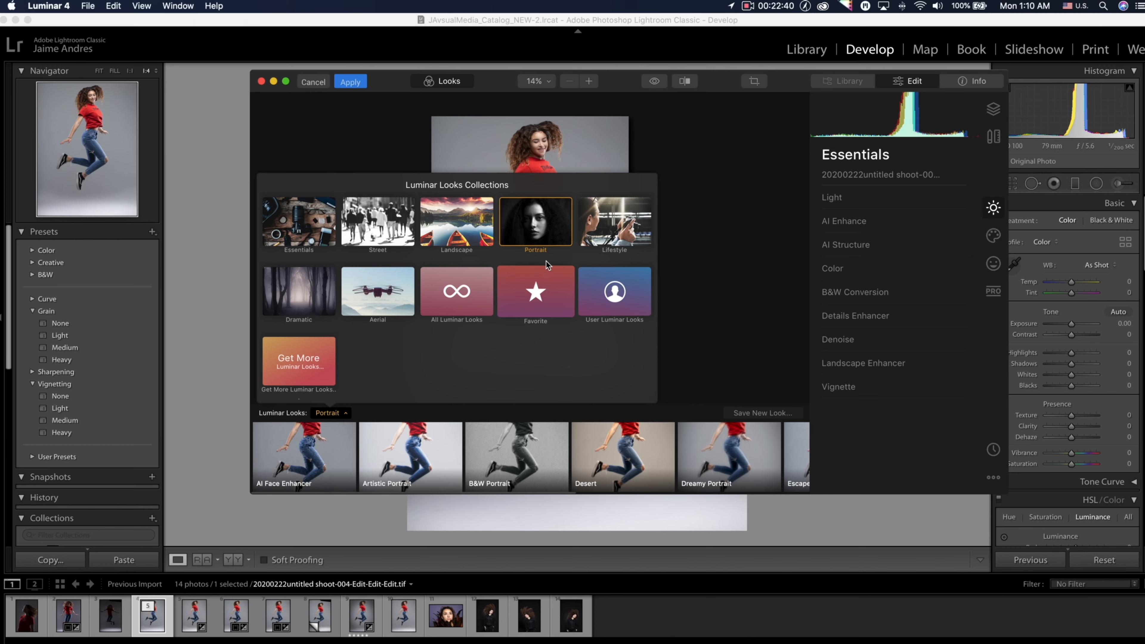
click(543, 231)
scroll(672, 464, right, 5)
scroll(673, 461, right, 2)
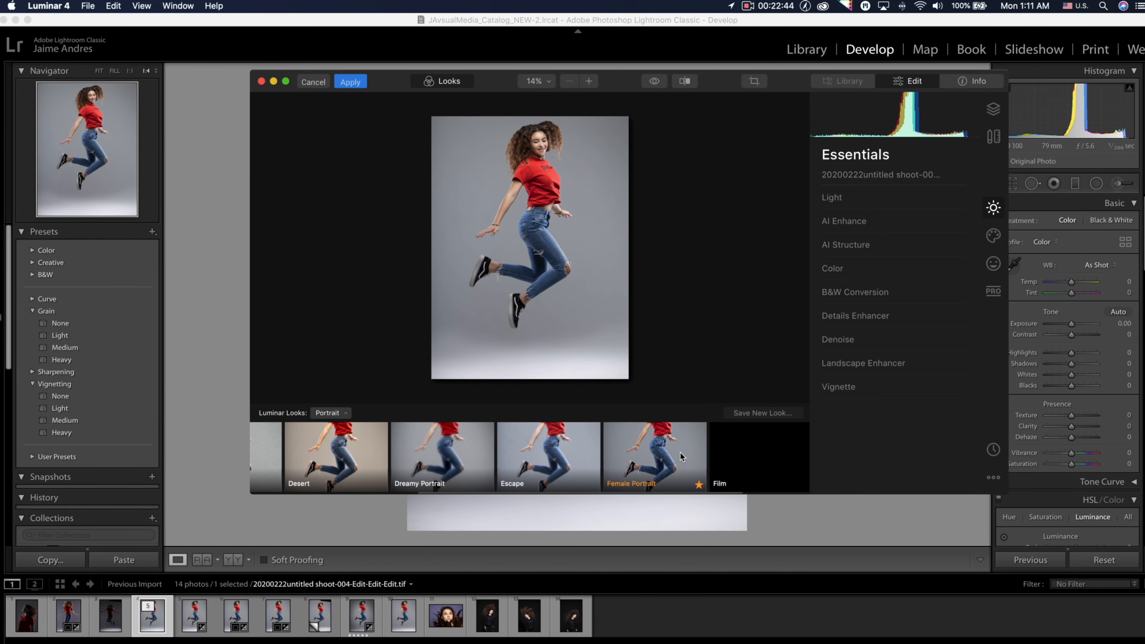
click(654, 466)
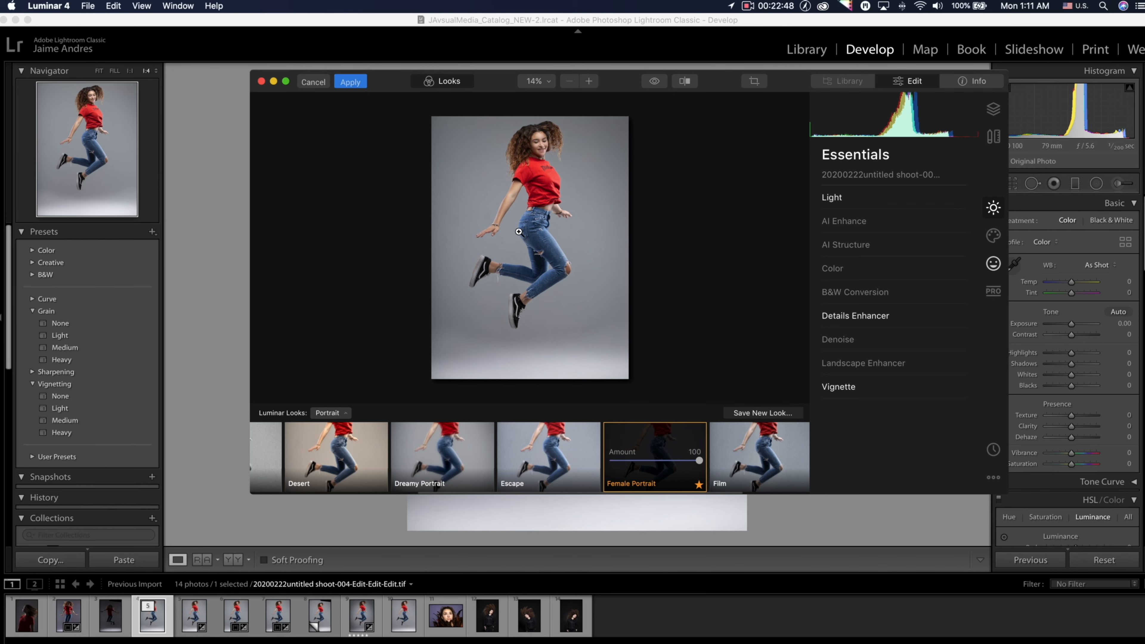
Inspect the face up close and set AI Enhance's AI Accent to 30
click(536, 150)
drag(577, 175, 600, 302)
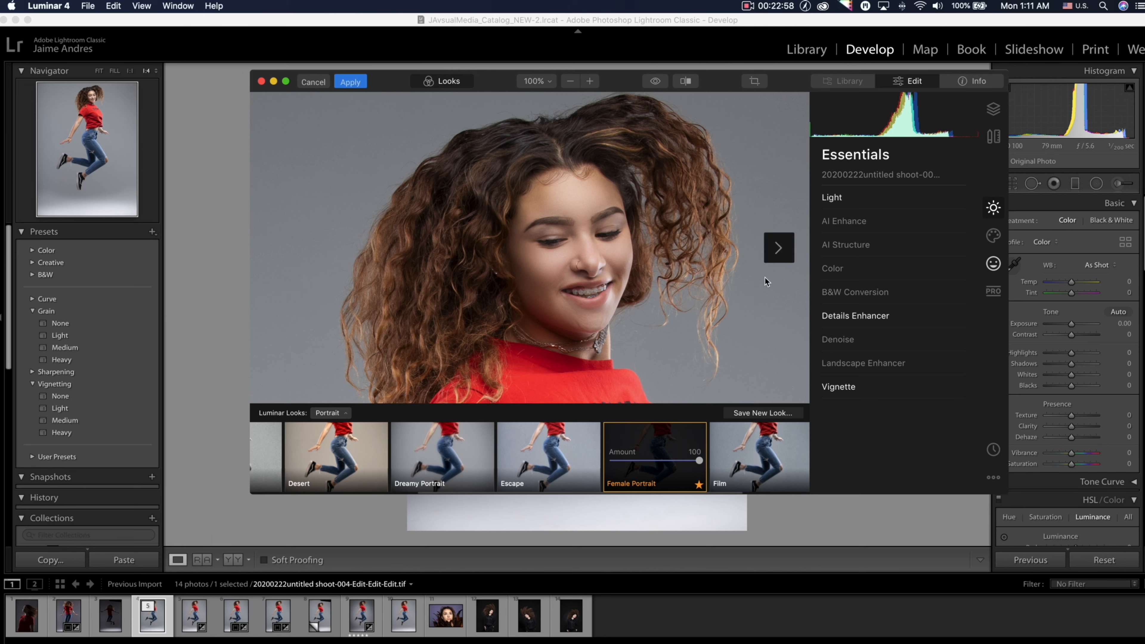
click(831, 222)
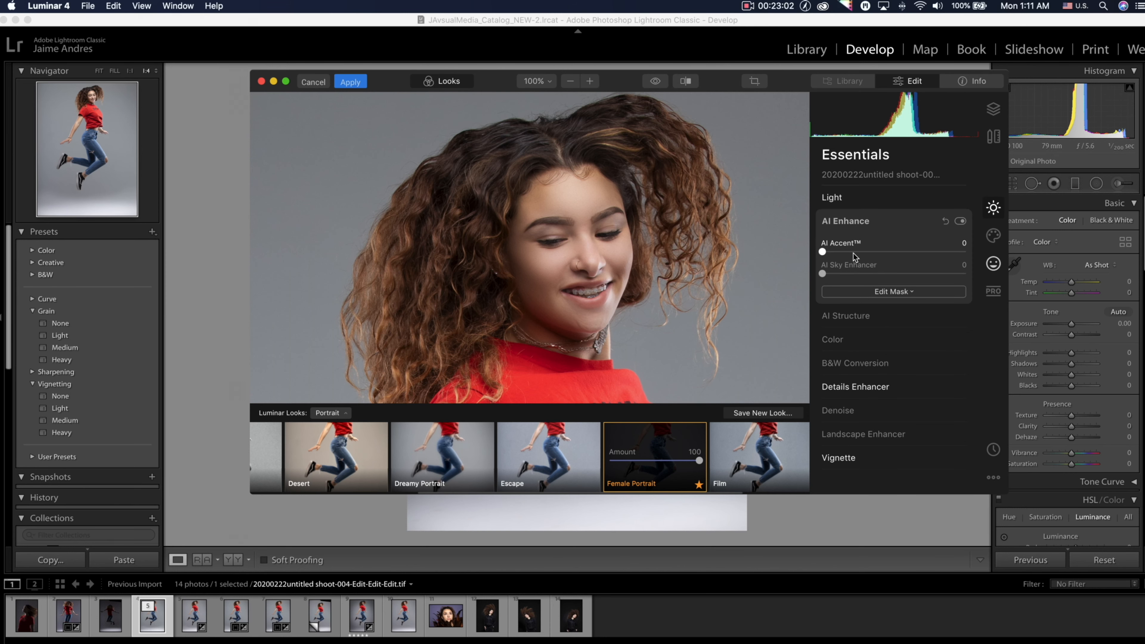
drag(846, 254, 869, 253)
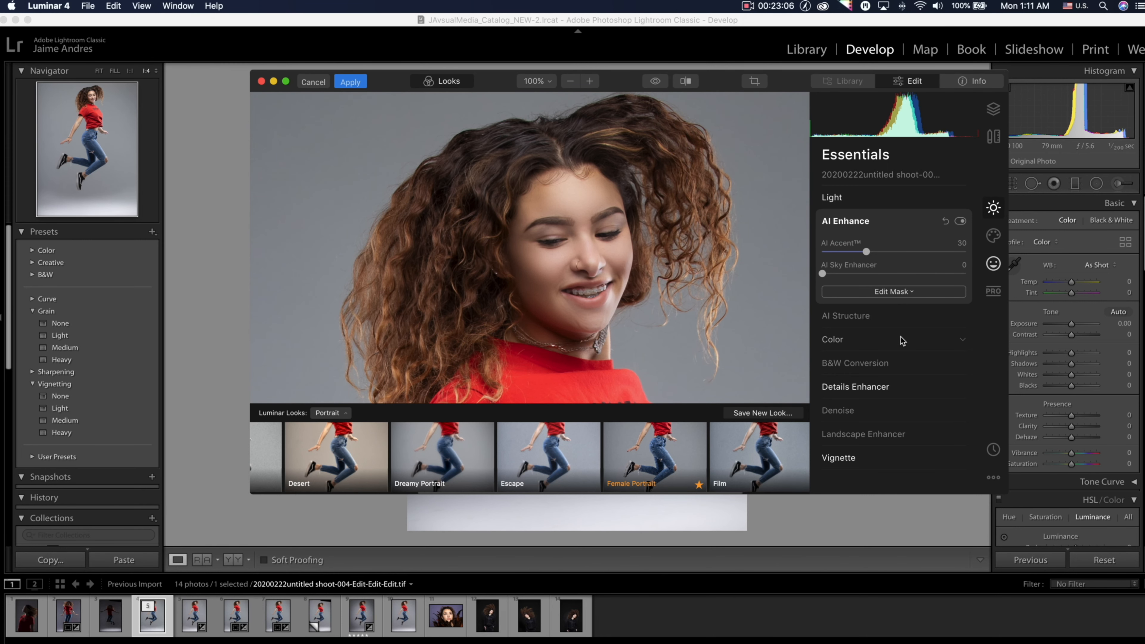
Set the AI Skin Enhancer amount to 64 with AI Skin Defects Removal enabled, and apply the edits back to Lightroom
click(994, 263)
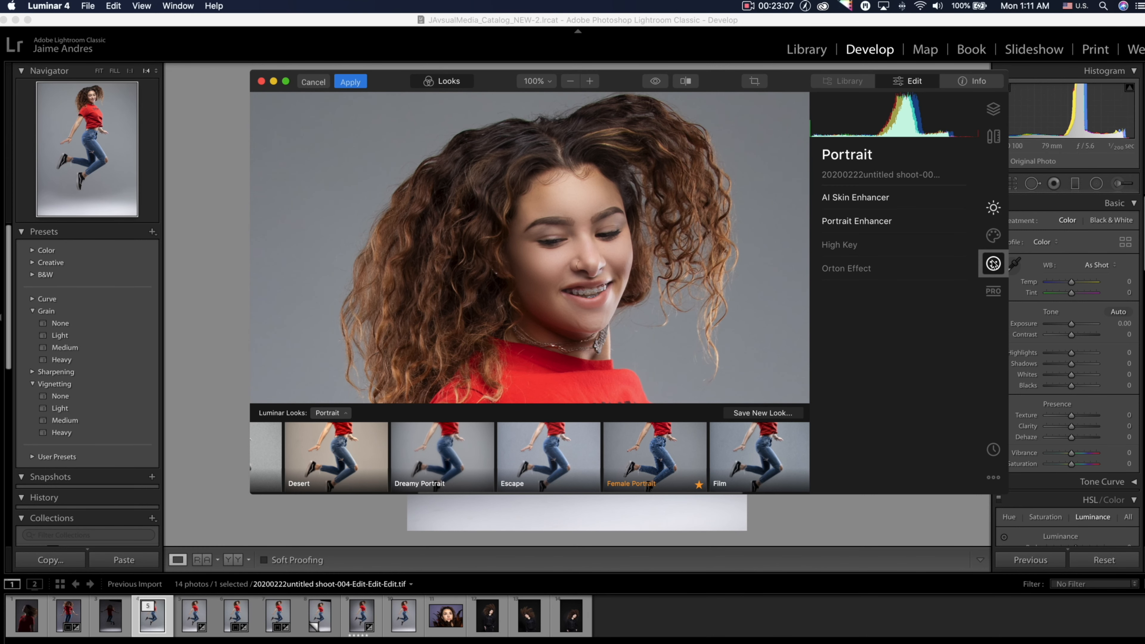
click(865, 224)
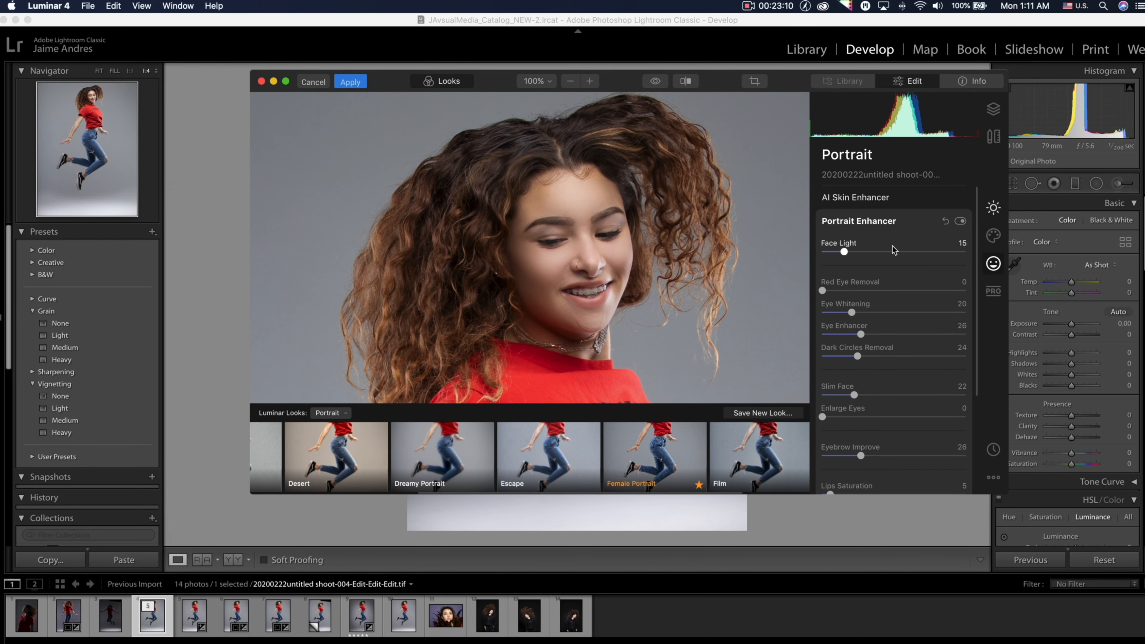
click(882, 223)
click(883, 202)
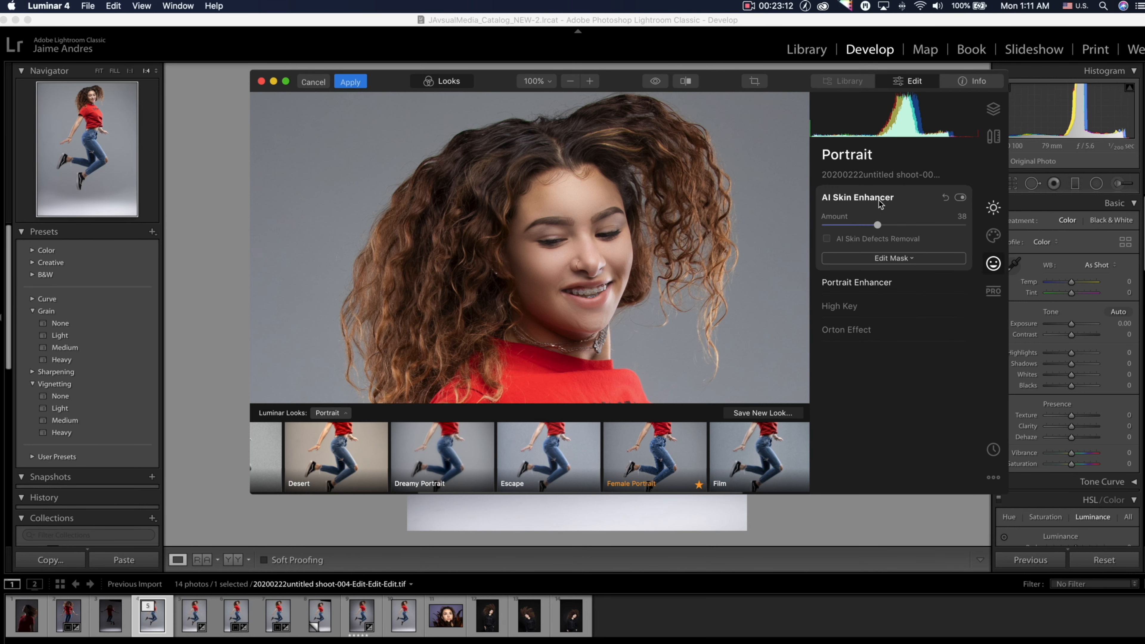
drag(906, 226, 916, 224)
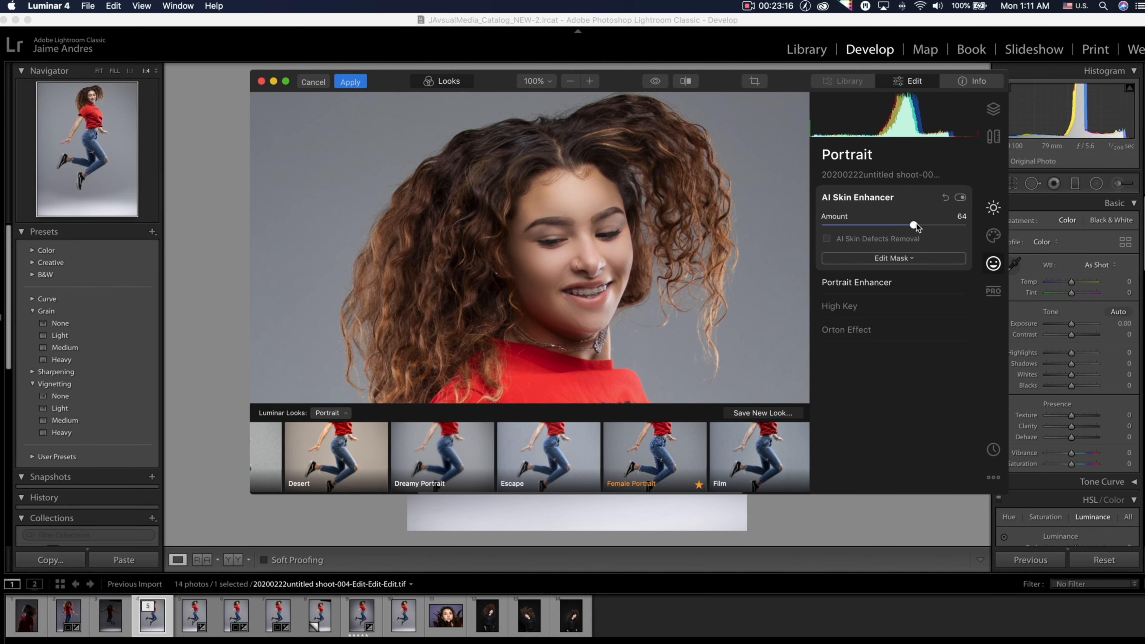
click(827, 239)
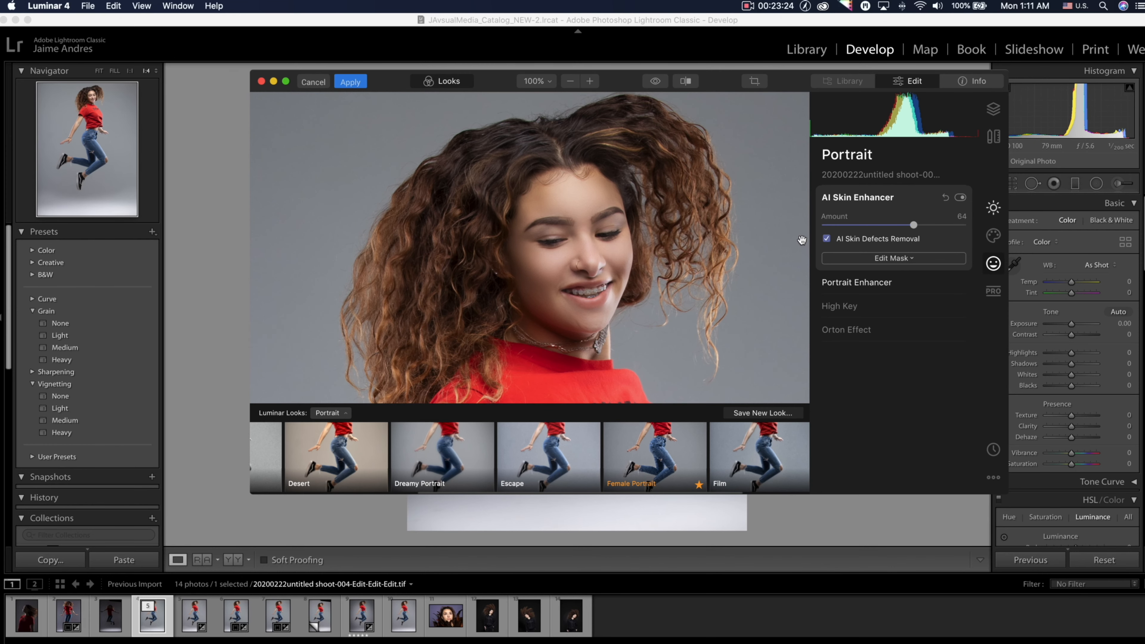
click(639, 287)
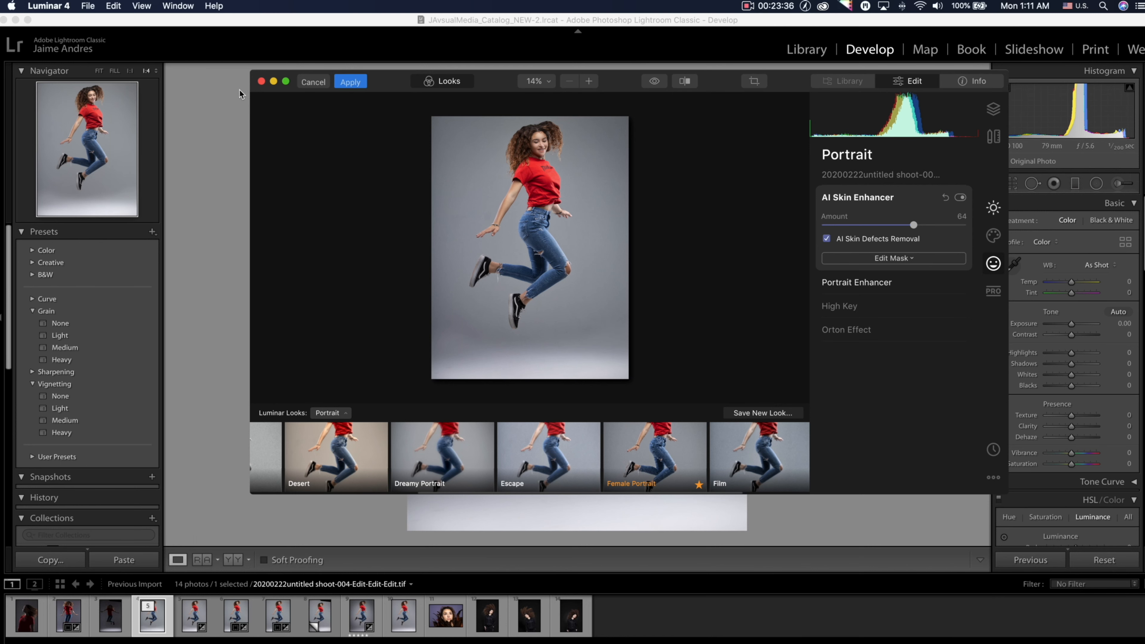
click(348, 84)
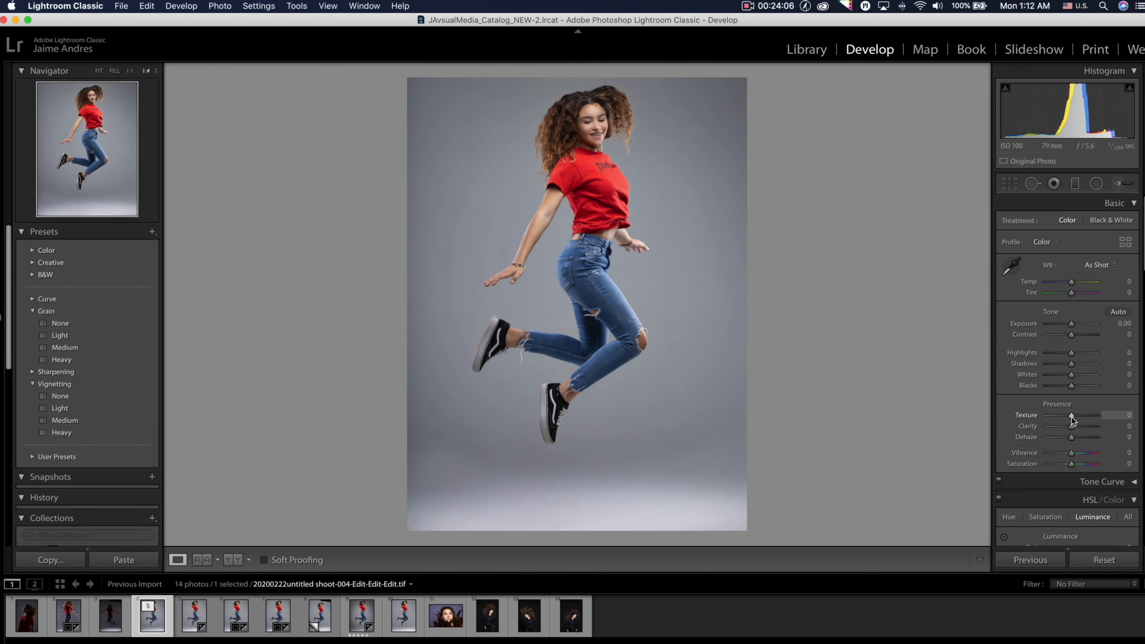
Set the photo's Texture to +21 and Clarity to +19, checking the face up close
drag(1074, 418, 1077, 429)
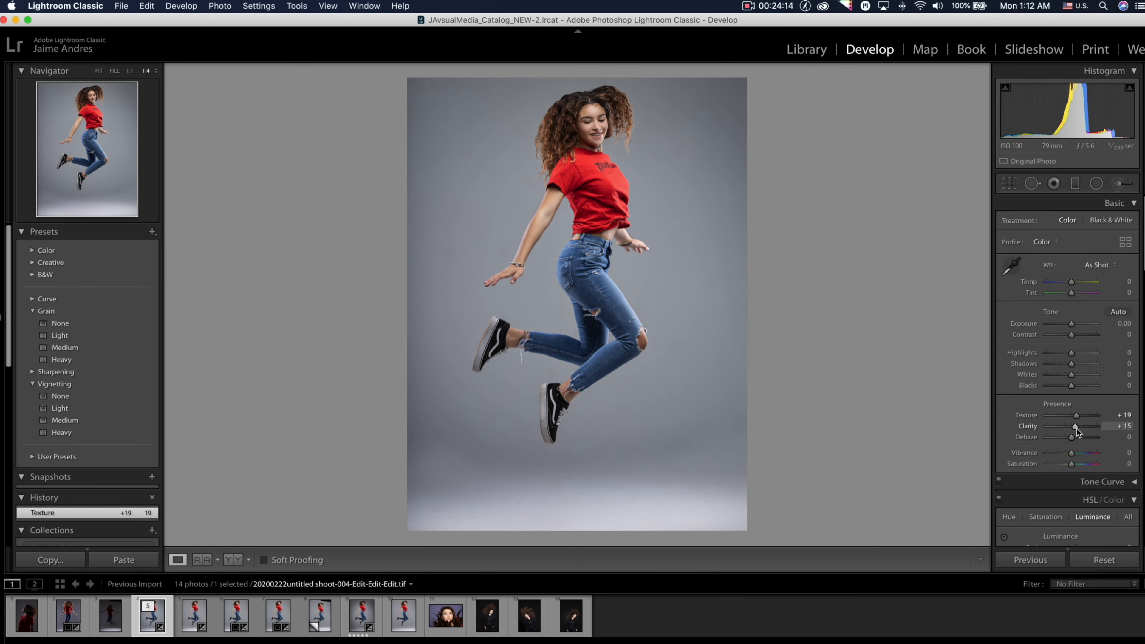
drag(1078, 429, 1078, 429)
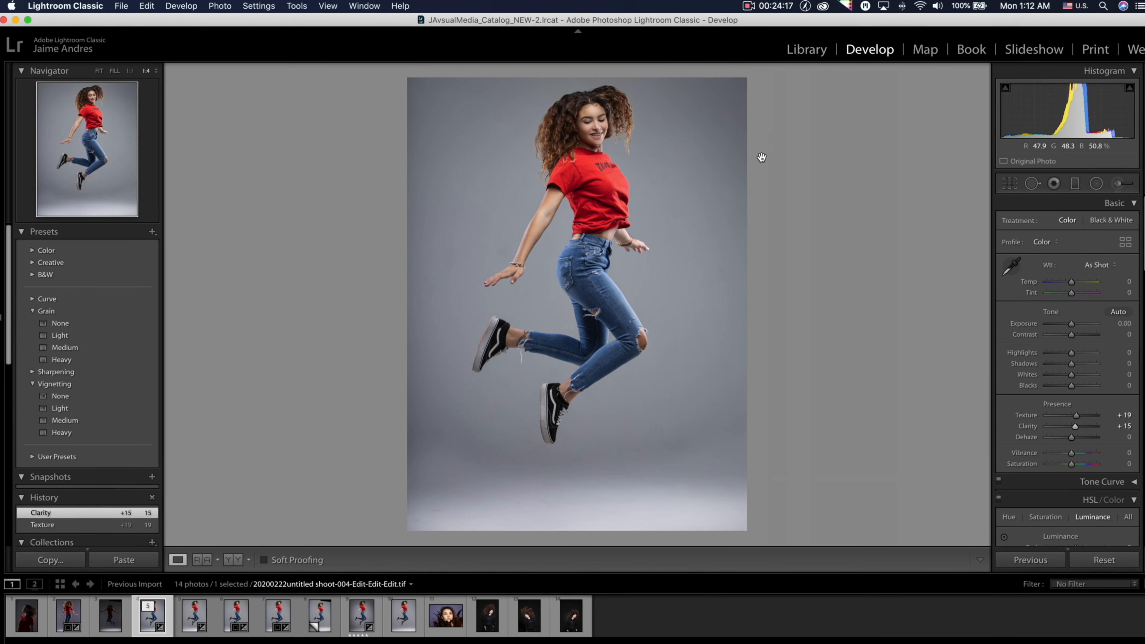
click(575, 127)
drag(626, 146, 612, 224)
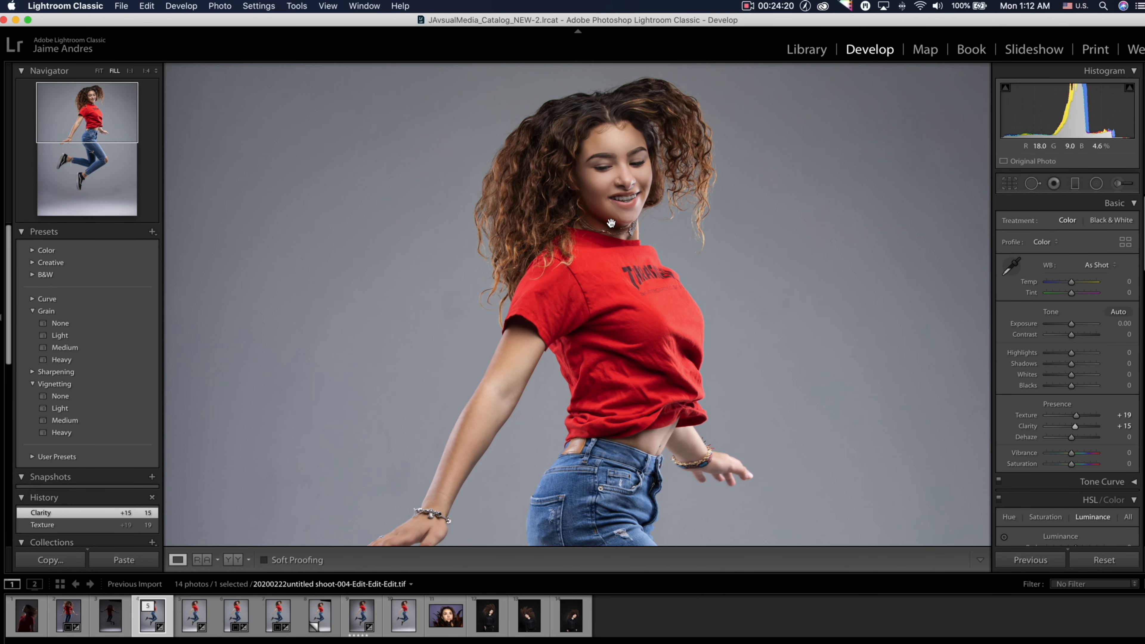
click(600, 235)
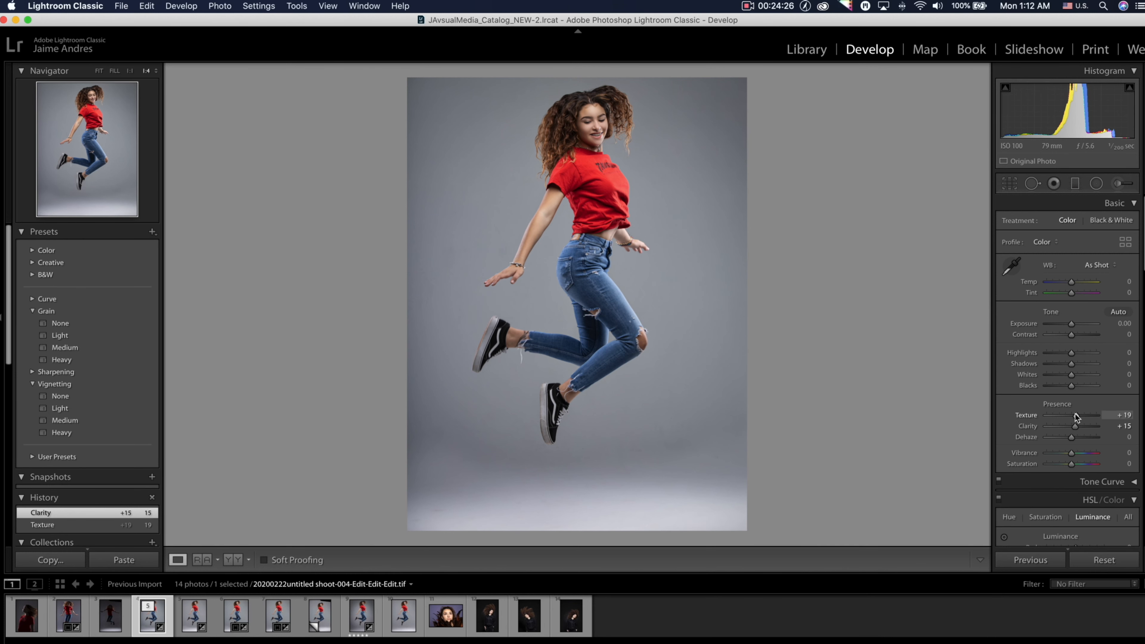
drag(1077, 415, 1078, 422)
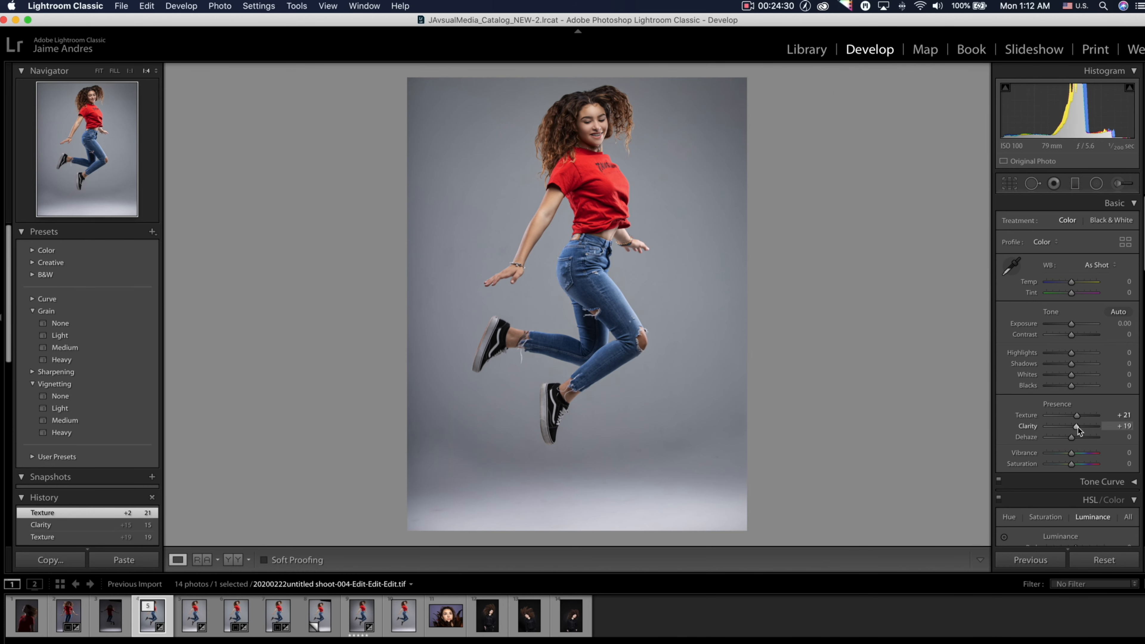
drag(1078, 428, 1078, 428)
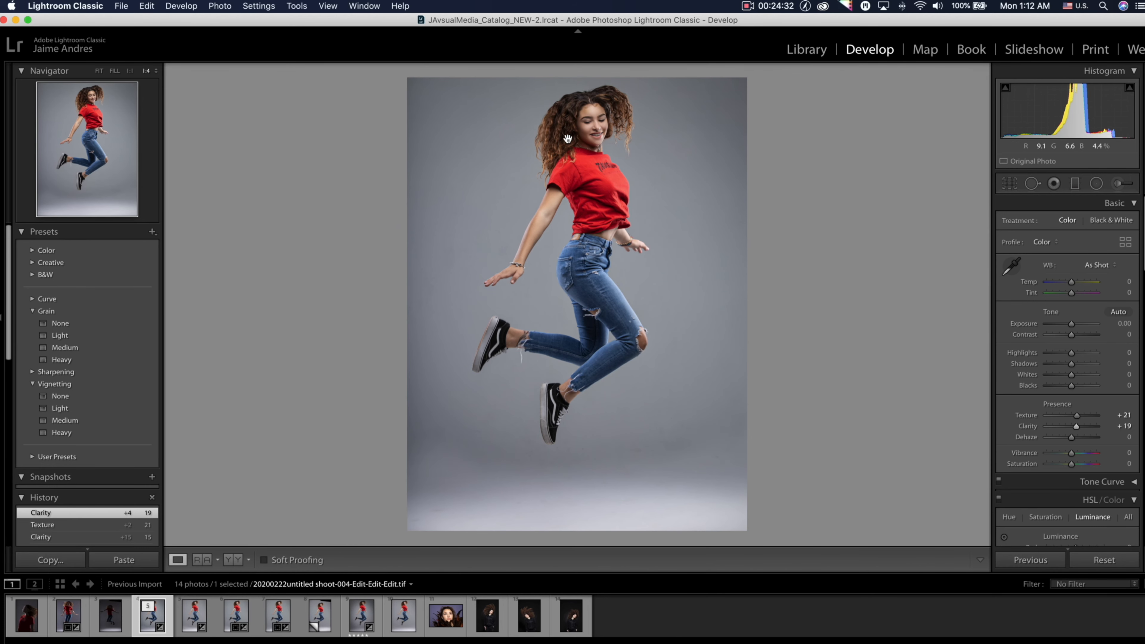
click(562, 139)
click(595, 126)
Smooth the grey backdrop beside the woman's outstretched arm with a size 11 brush mask at Texture -100, Clarity -100 and Highlights 5
click(1129, 185)
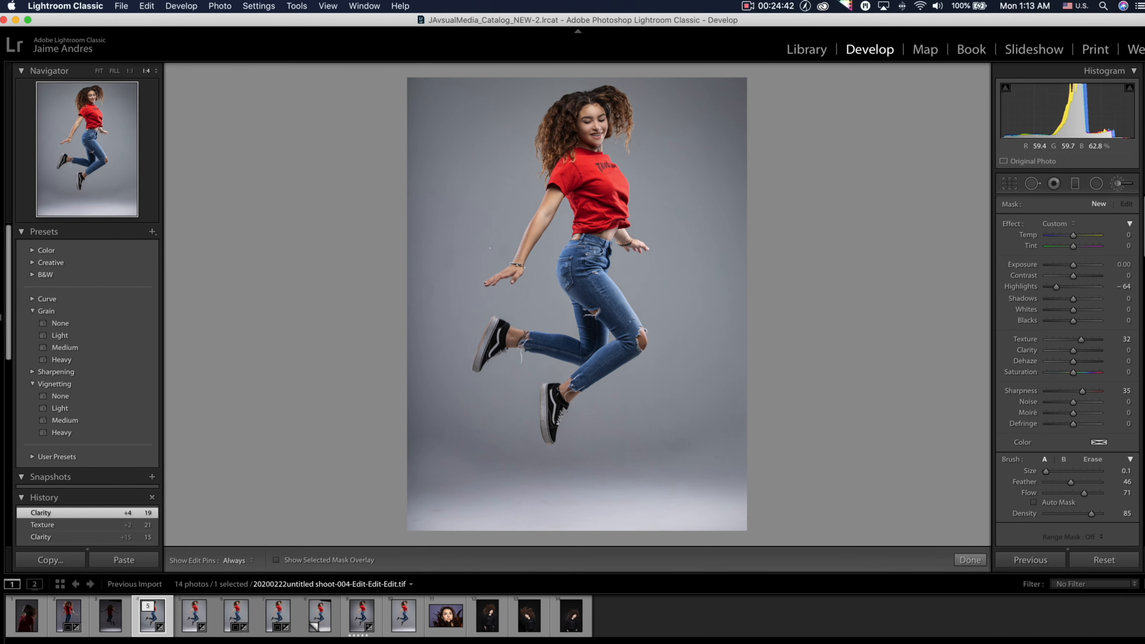
key(])
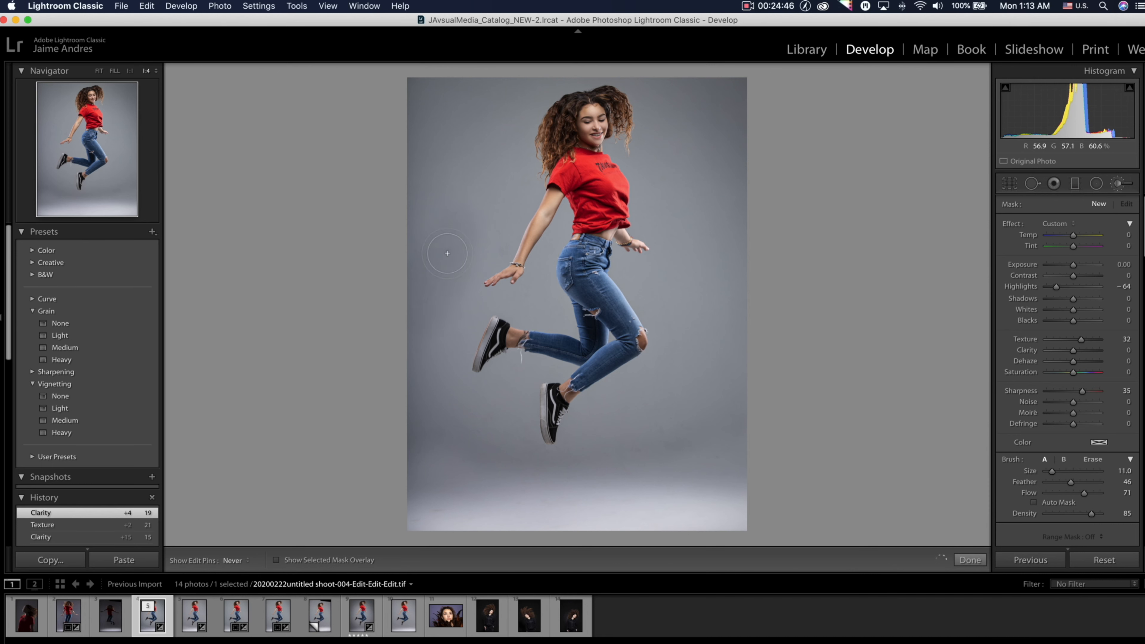
drag(441, 306, 454, 222)
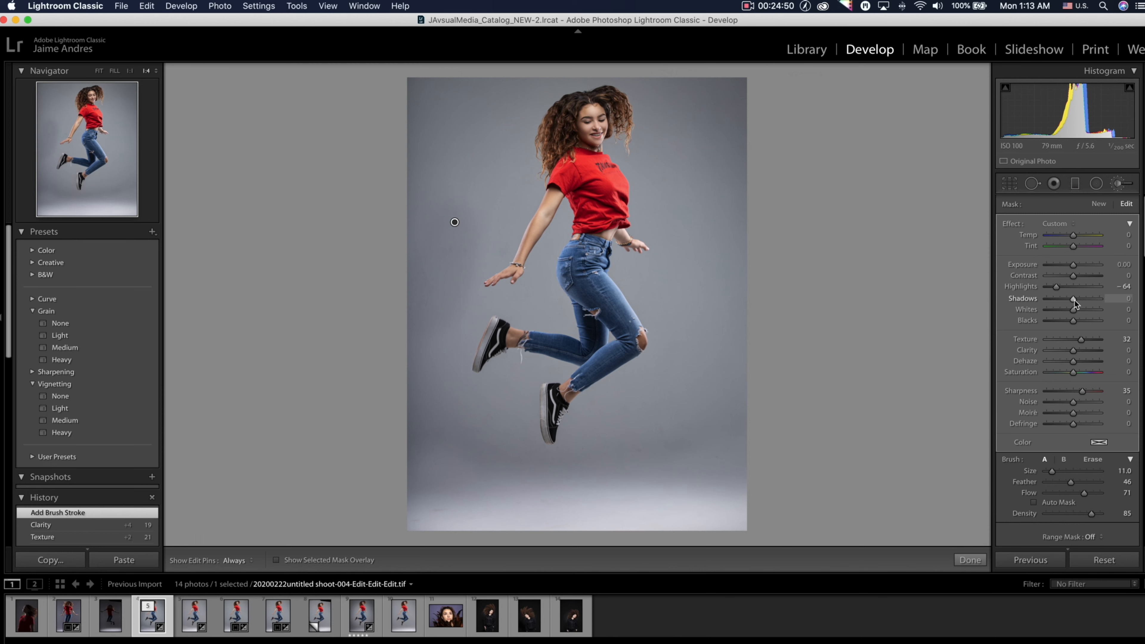
drag(1082, 339, 1044, 351)
drag(1073, 289, 1075, 287)
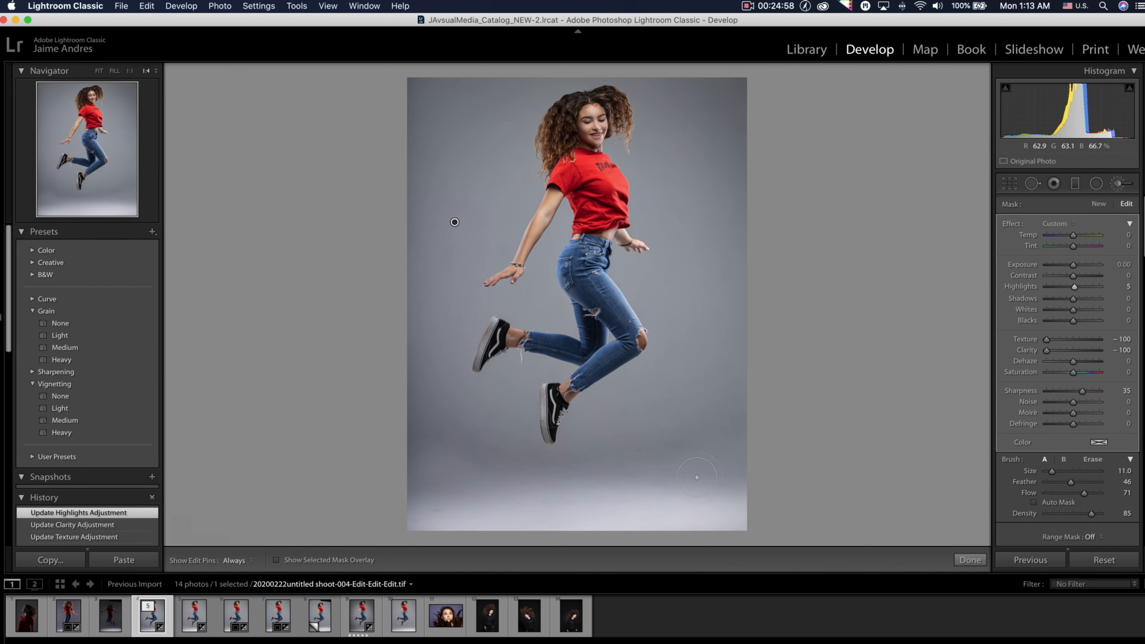
click(970, 560)
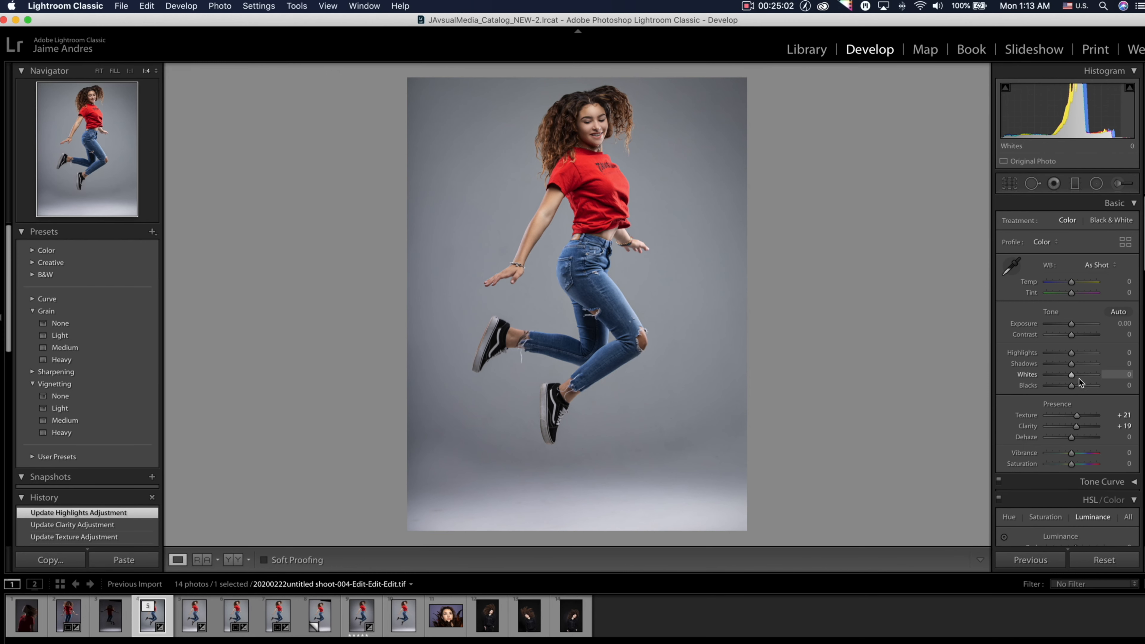
Darken the photo's edges with a Highlight Priority post-crop vignette amount of -7
scroll(1079, 379, down, 5)
scroll(1079, 379, down, 10)
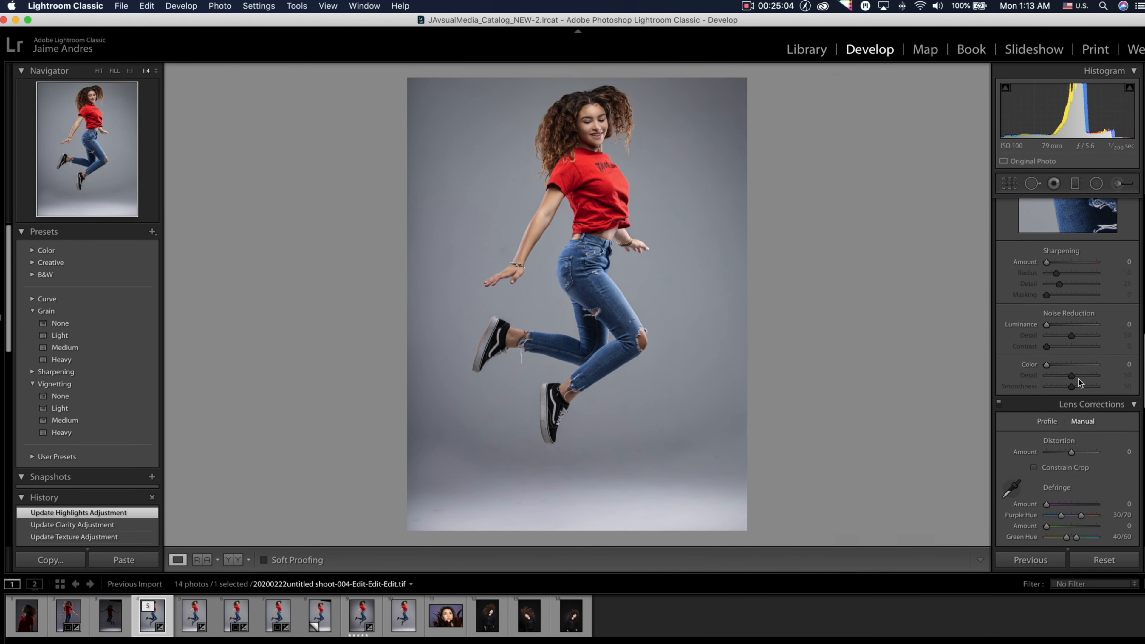
scroll(1079, 379, down, 4)
scroll(1079, 379, up, 6)
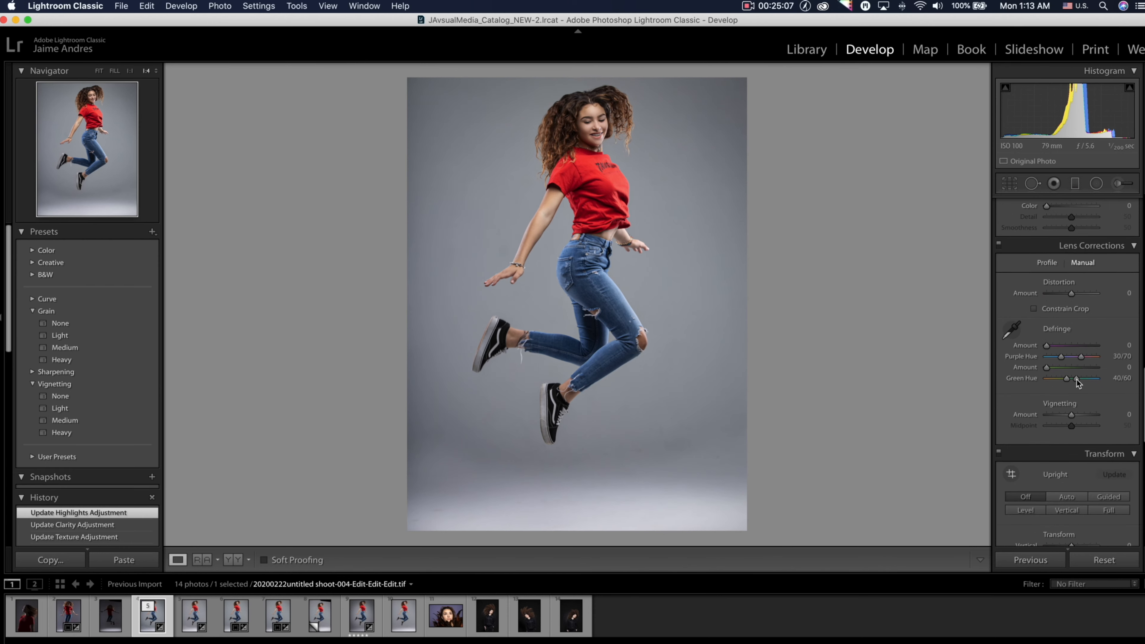
click(1098, 185)
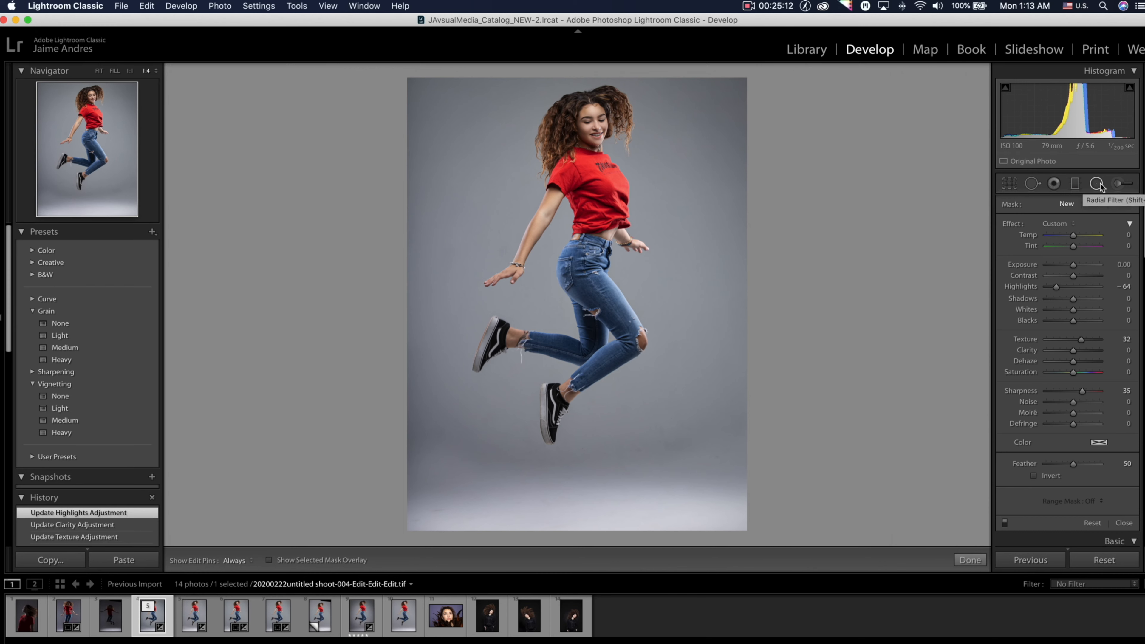
click(1101, 186)
scroll(1091, 434, down, 10)
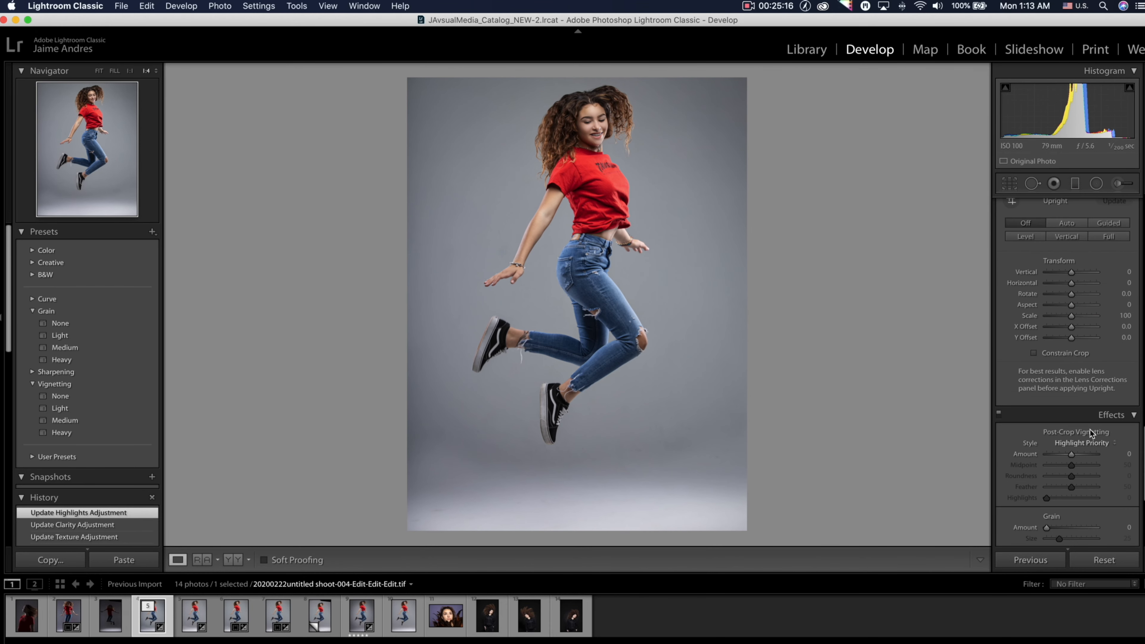
scroll(1091, 430, down, 3)
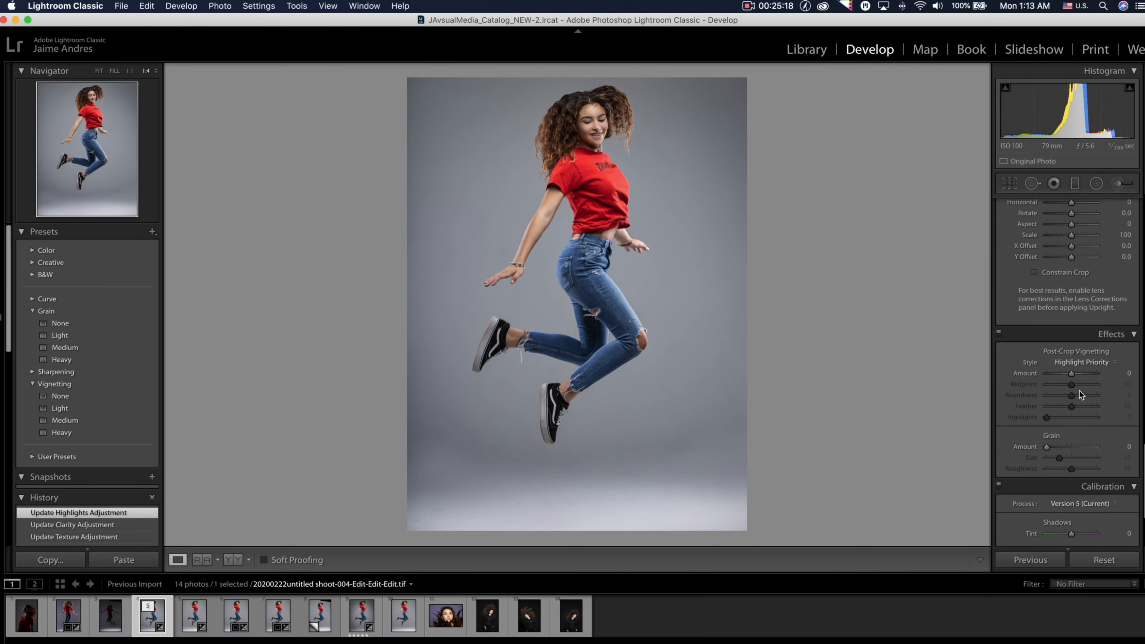
drag(1071, 373, 1071, 373)
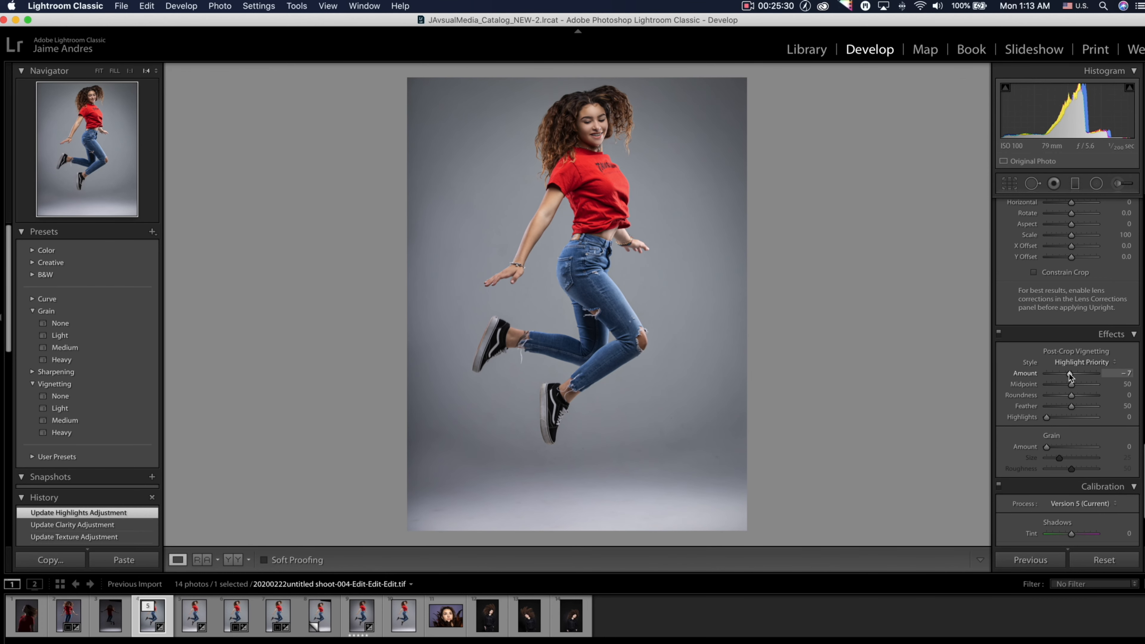
drag(1071, 376, 1070, 376)
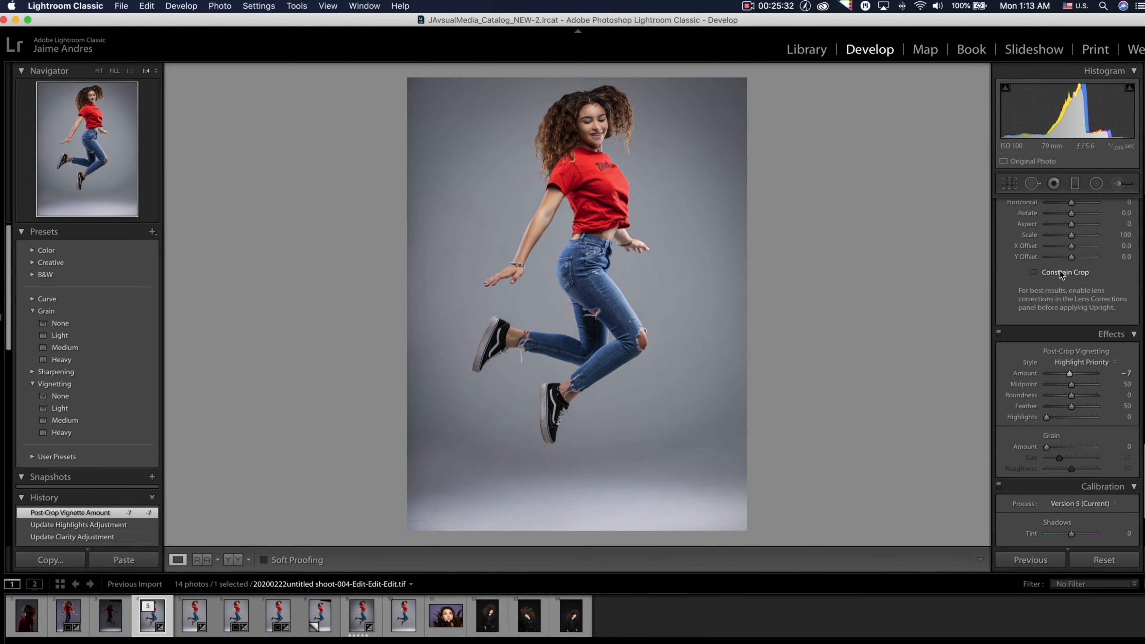
Draw a radial filter ellipse around the whole jumping woman, enlarge it, tilt it to follow her body and centre it on her hips
scroll(1060, 271, up, 10)
click(1103, 183)
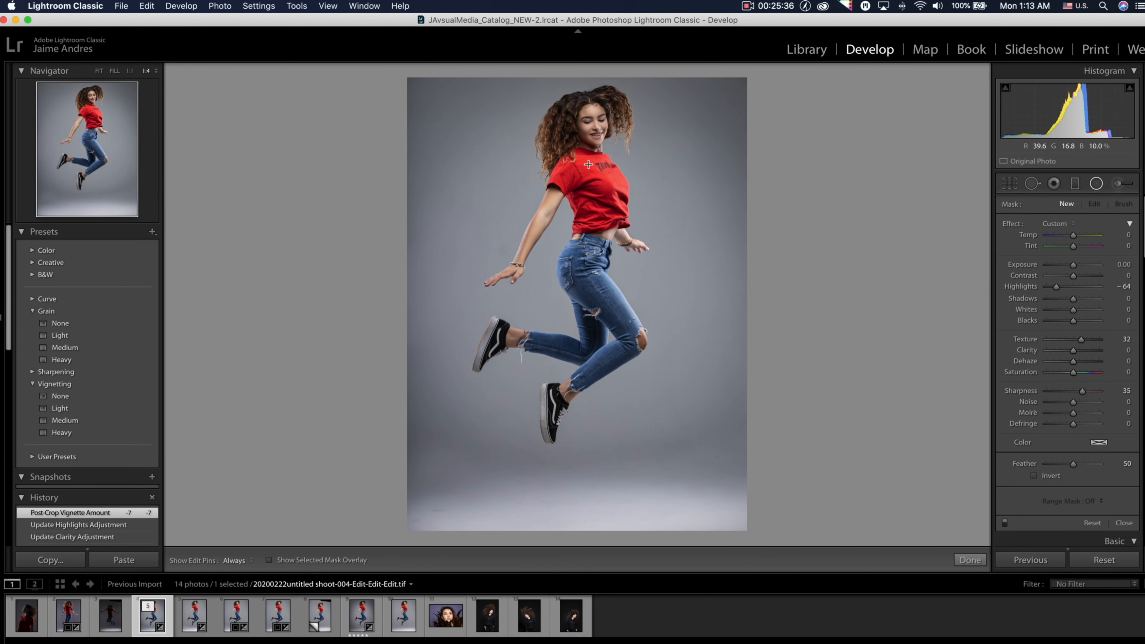
drag(579, 185, 677, 332)
drag(580, 161, 586, 261)
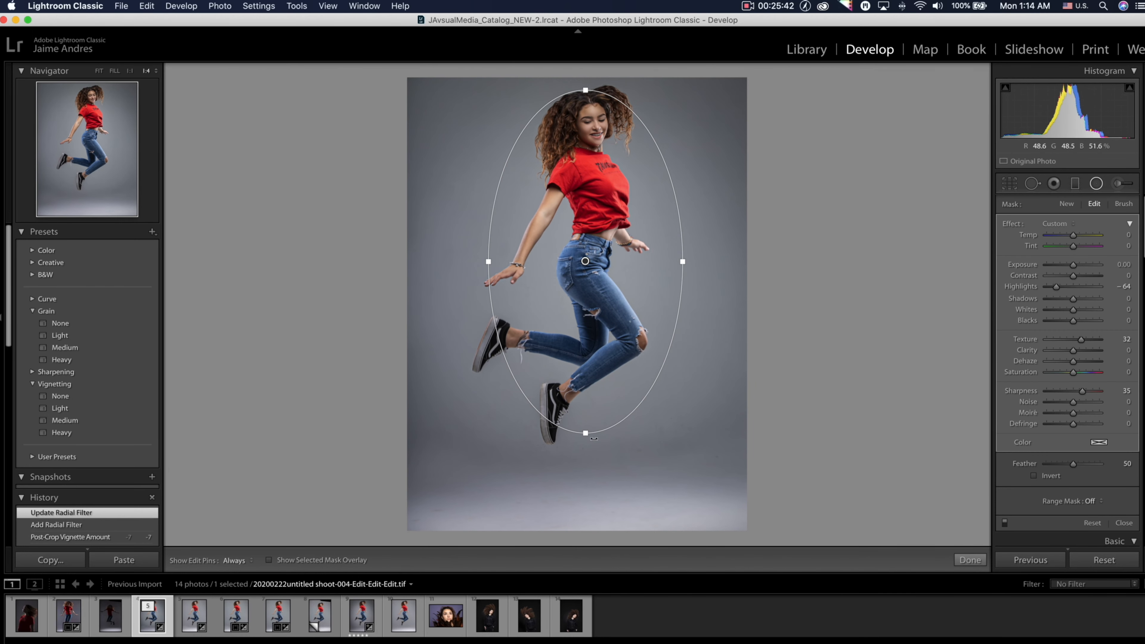
drag(585, 433, 587, 479)
drag(487, 263, 472, 261)
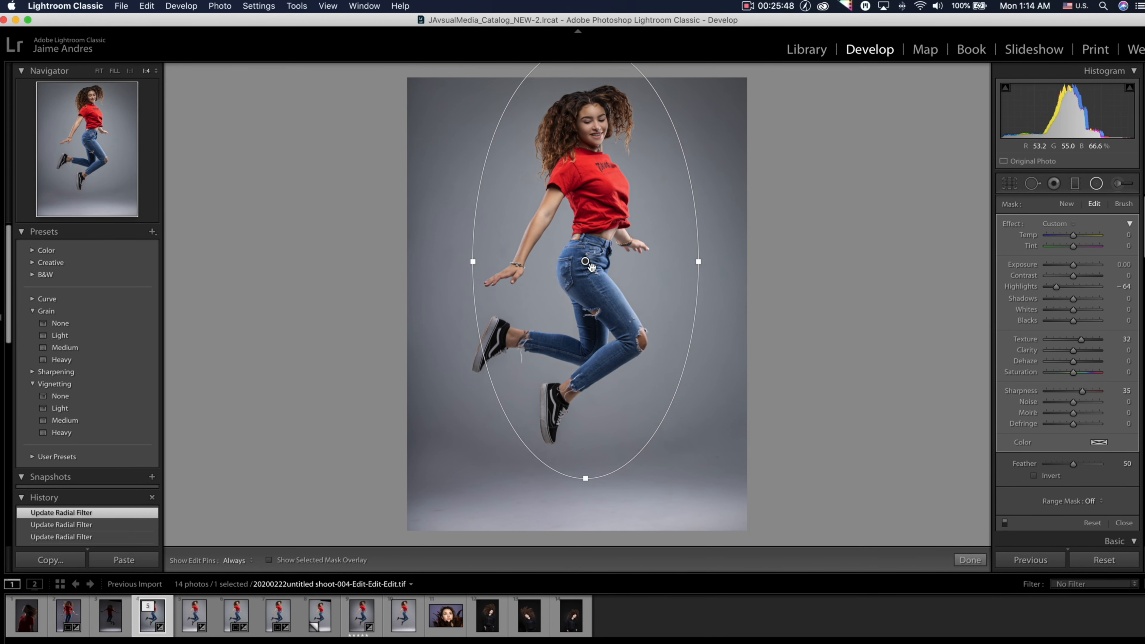
drag(586, 262, 587, 284)
drag(711, 332, 713, 355)
drag(586, 284, 571, 281)
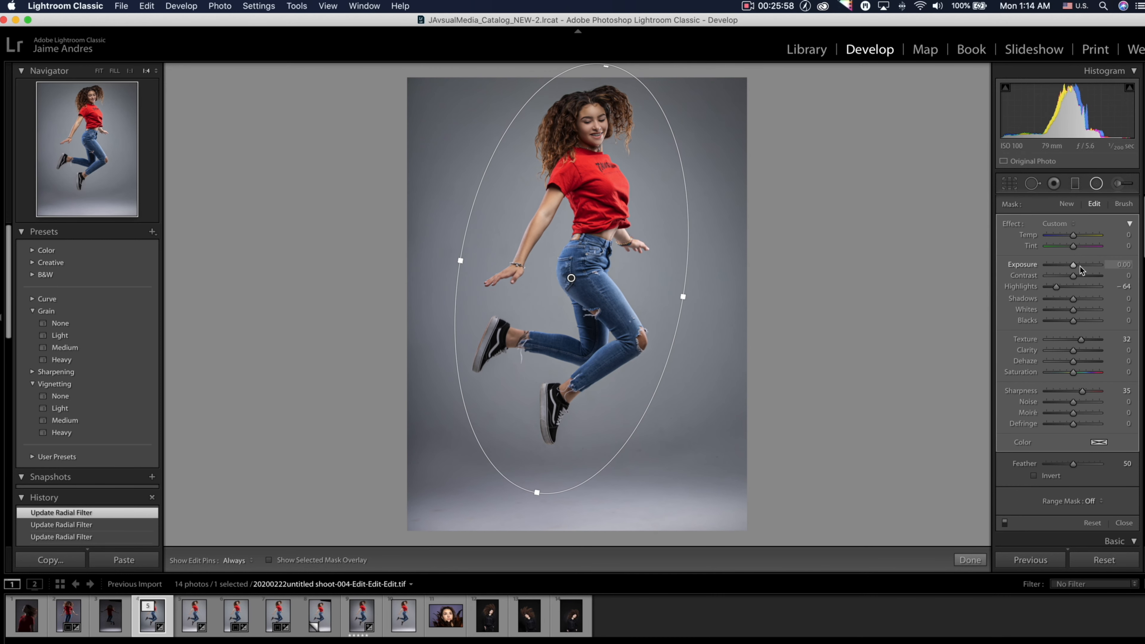
Set the radial filter to Exposure -0.20, Highlights -1, Texture -83 and Clarity -83, finish it and check the woman's face up close
drag(1073, 270, 1072, 270)
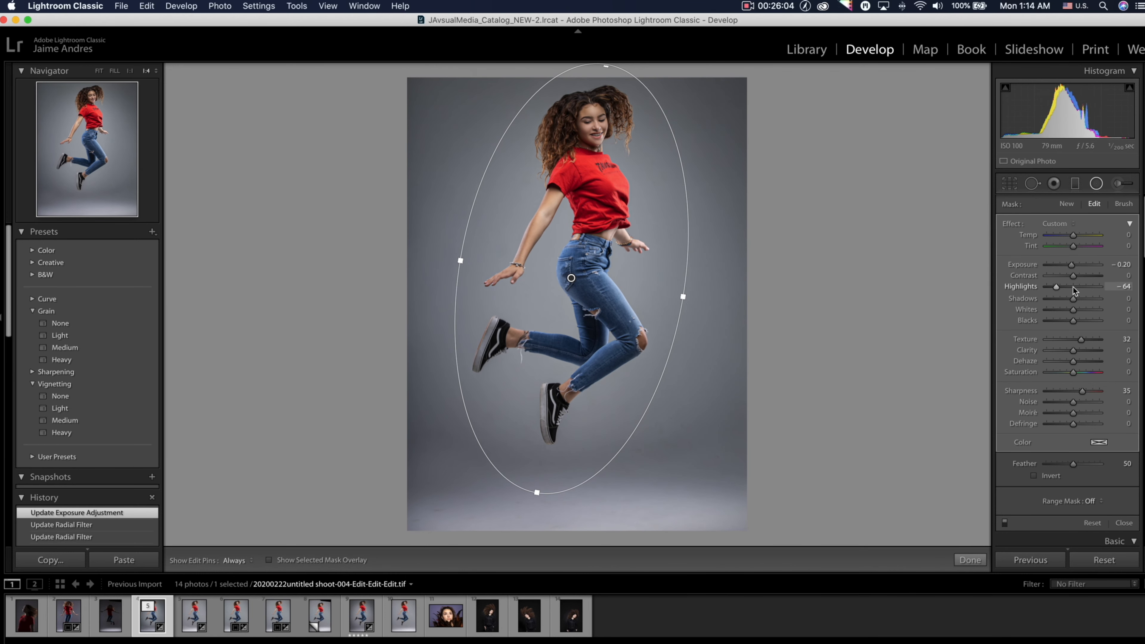
click(1073, 287)
drag(1055, 343, 1054, 342)
click(1054, 350)
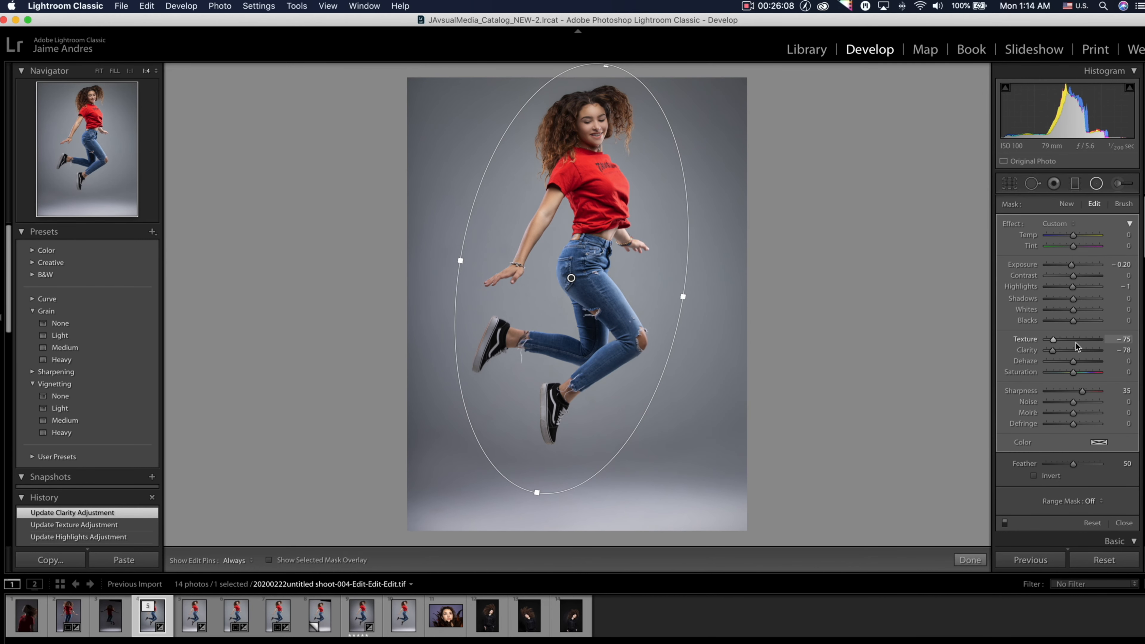
drag(1051, 344, 1051, 344)
click(1051, 353)
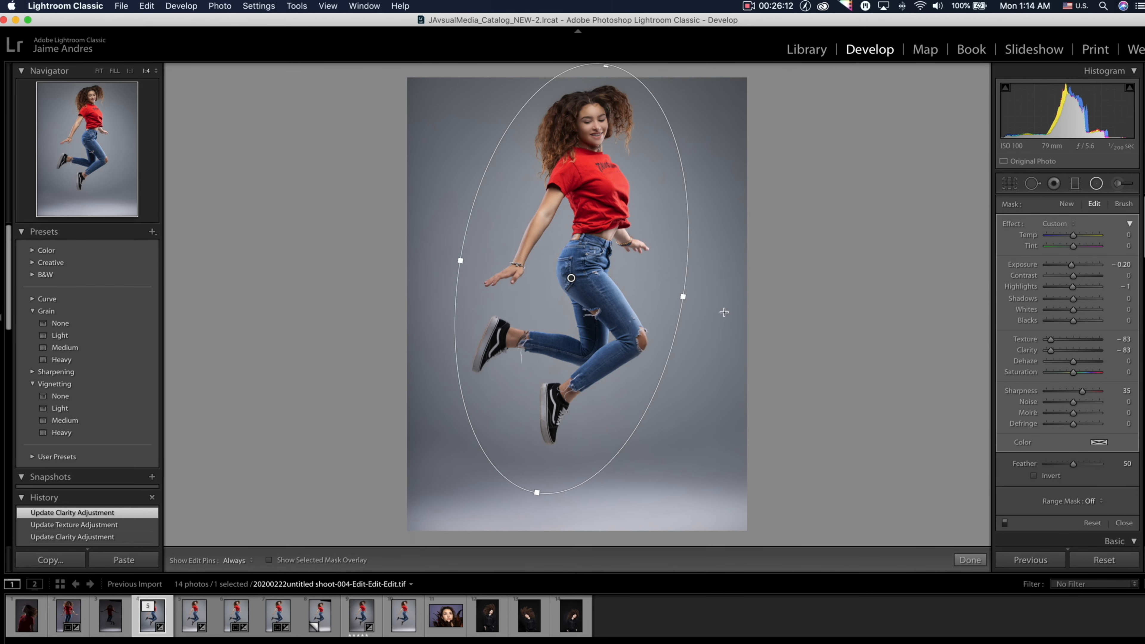
click(970, 561)
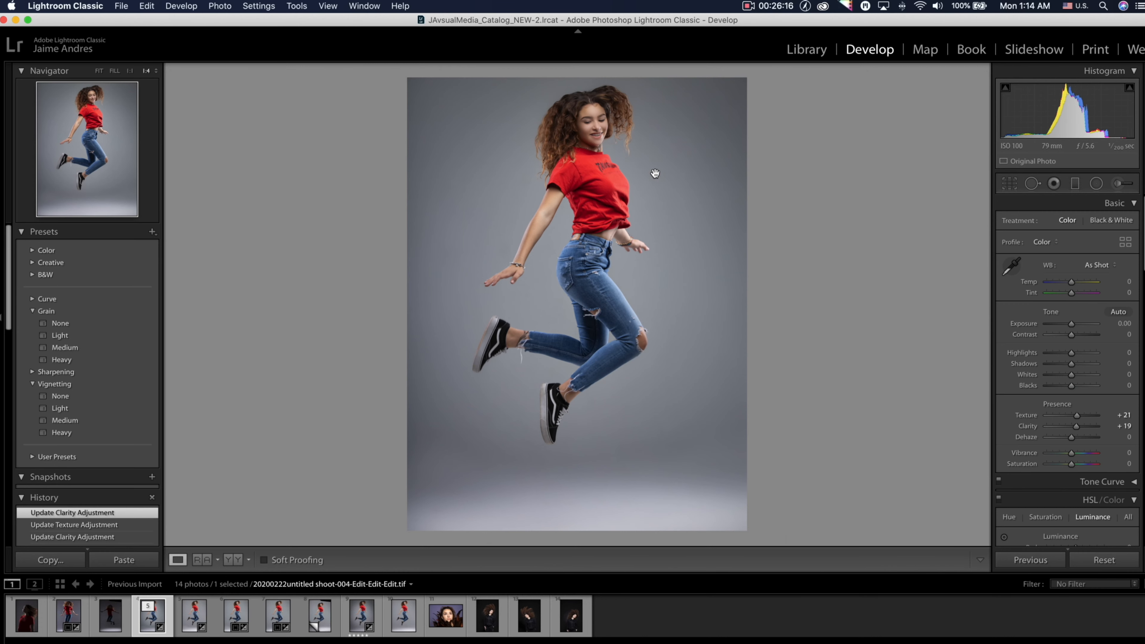
click(606, 125)
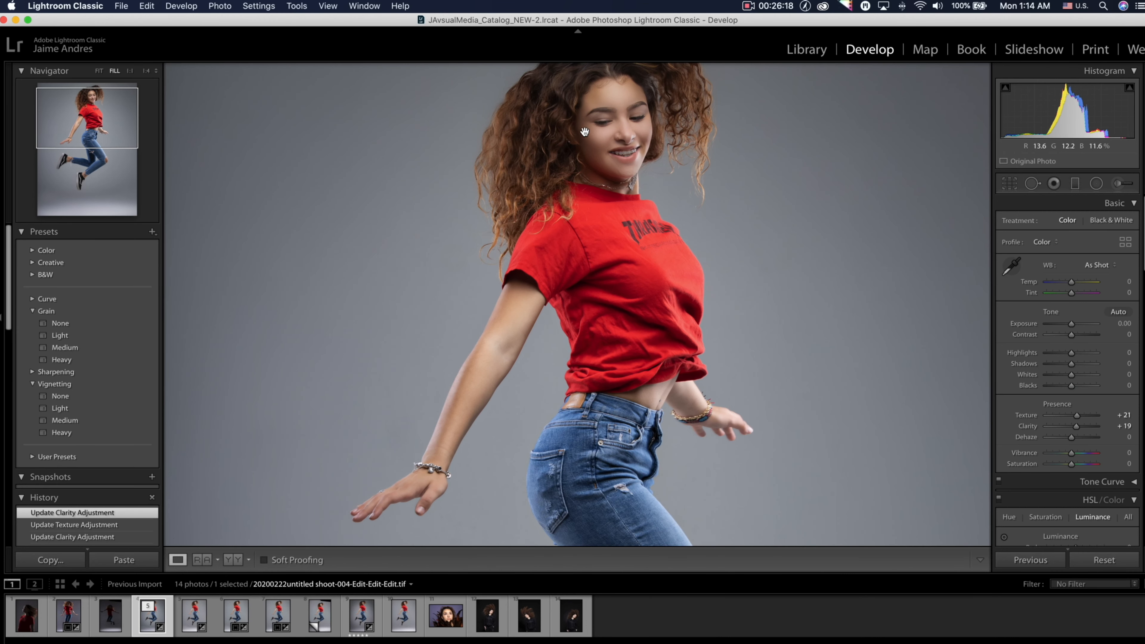
click(614, 188)
Sharpen the whole photo with a Sharpening amount of 61 and check the woman's face up close
scroll(1058, 398, down, 15)
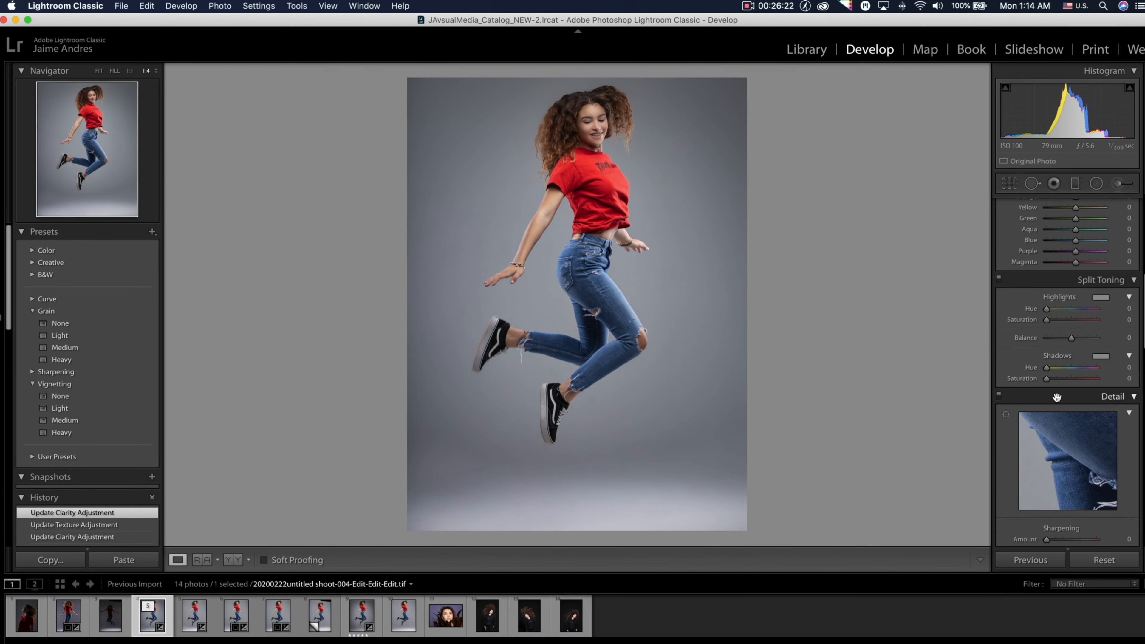
scroll(1058, 398, down, 3)
scroll(1058, 399, up, 2)
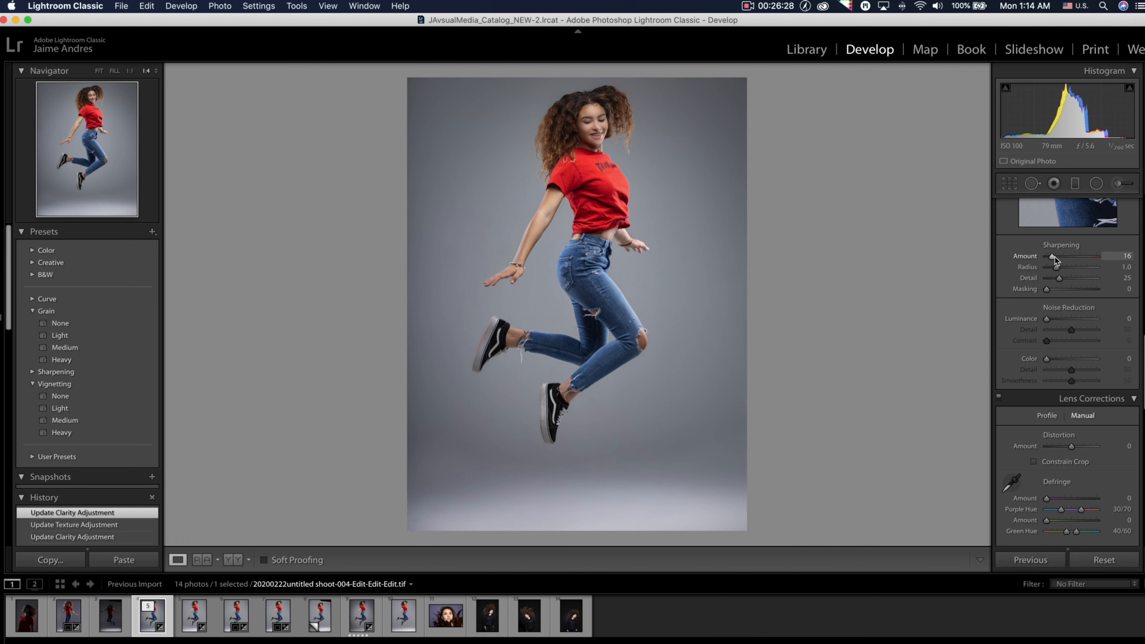
drag(1055, 257, 1070, 257)
click(593, 118)
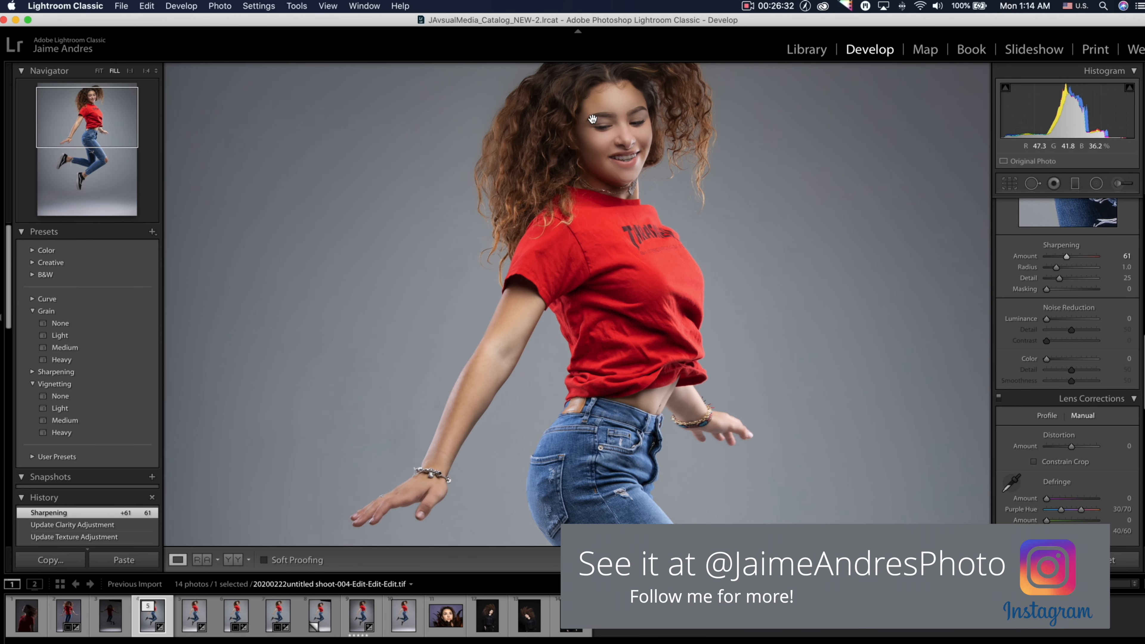
click(593, 118)
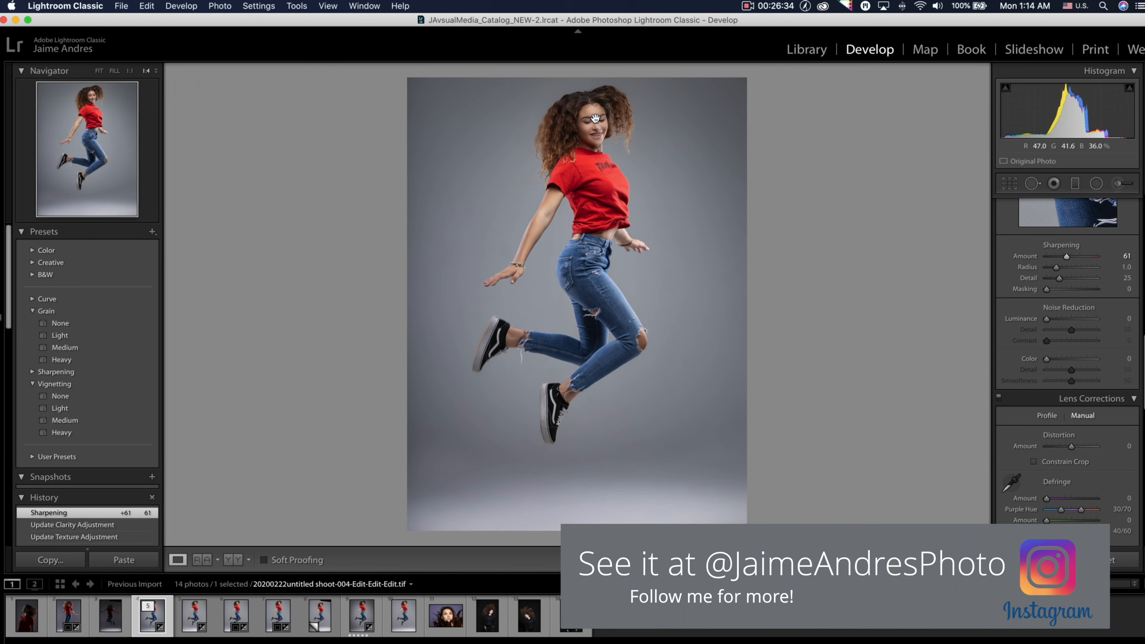